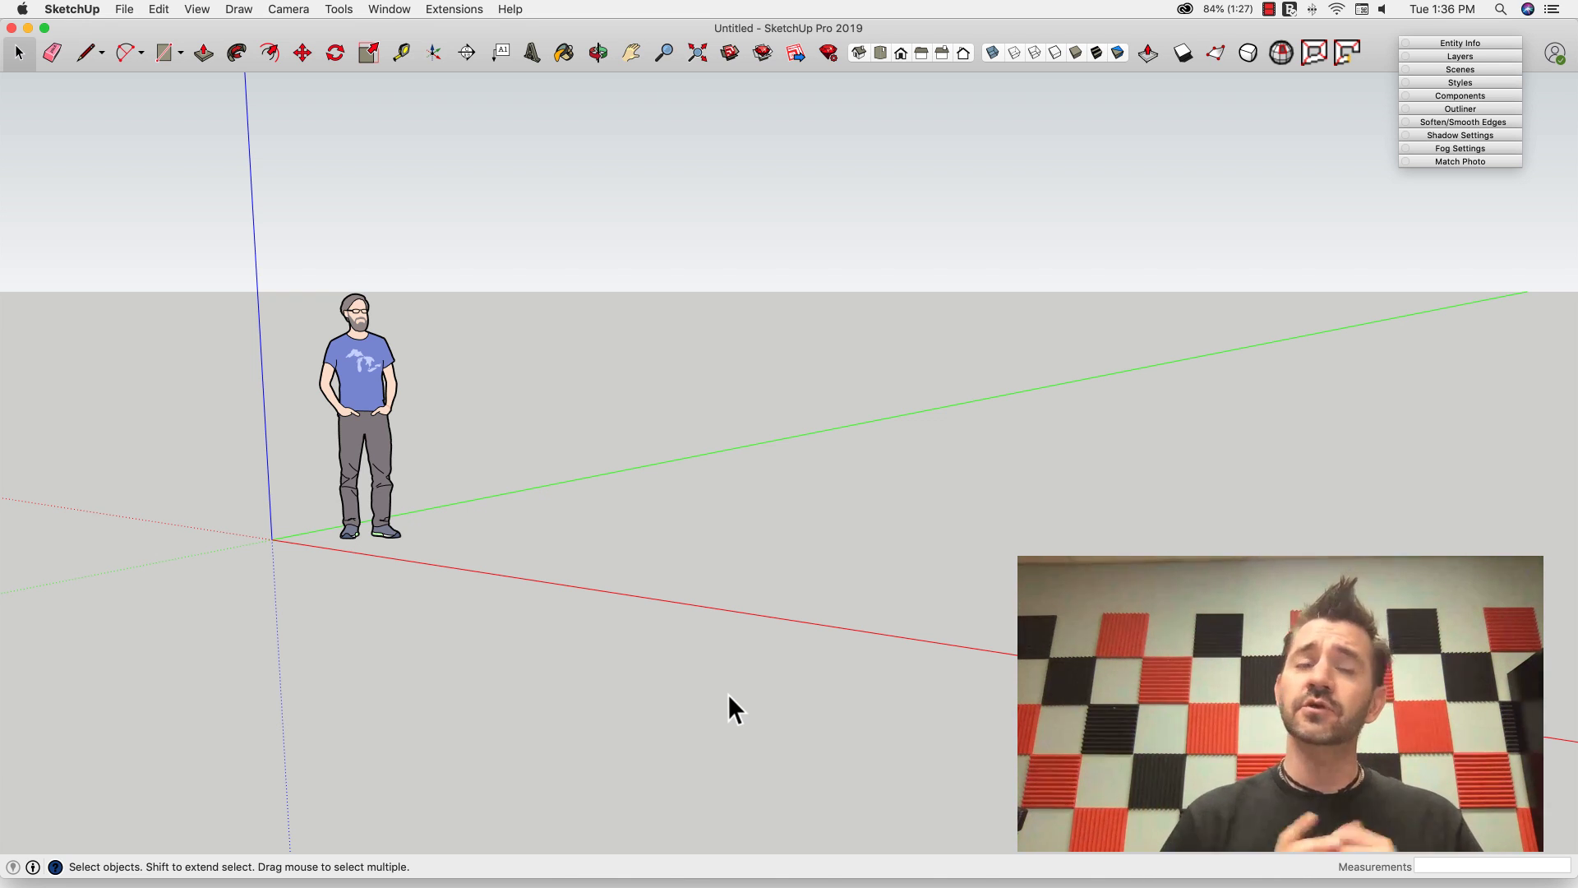
Draw a floor rectangle on the ground and reverse its face so the front points up
mouse_move(587, 648)
middle_mouse_down()
mouse_move(360, 652)
mouse_move(391, 581)
middle_mouse_up()
key("r")
left_click(377, 582)
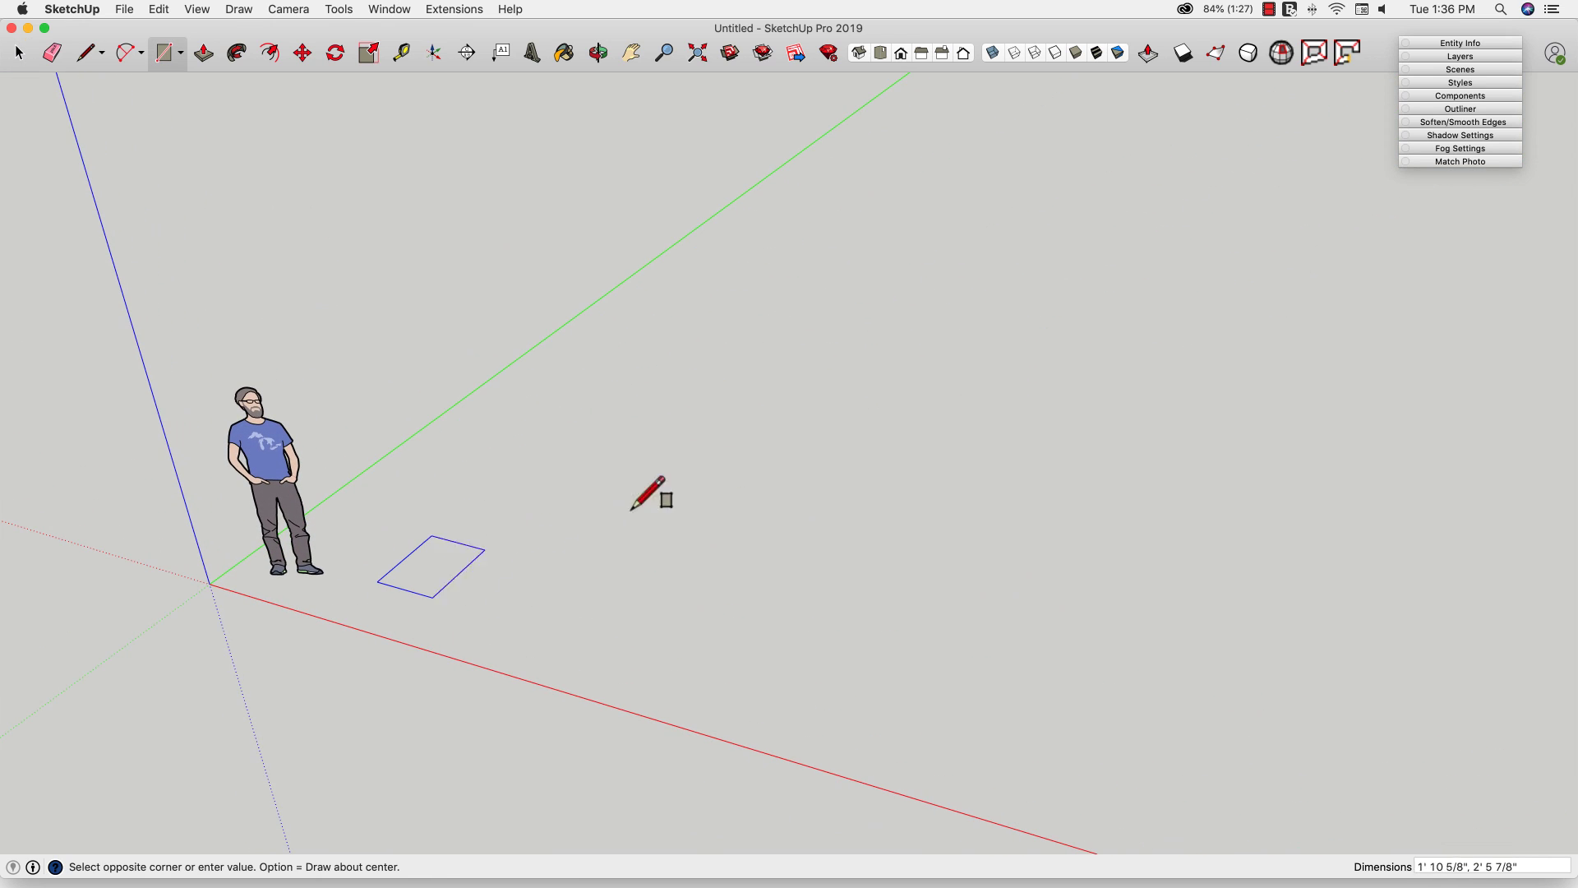
left_click(1050, 363)
middle_click_drag(1050, 362, 836, 455)
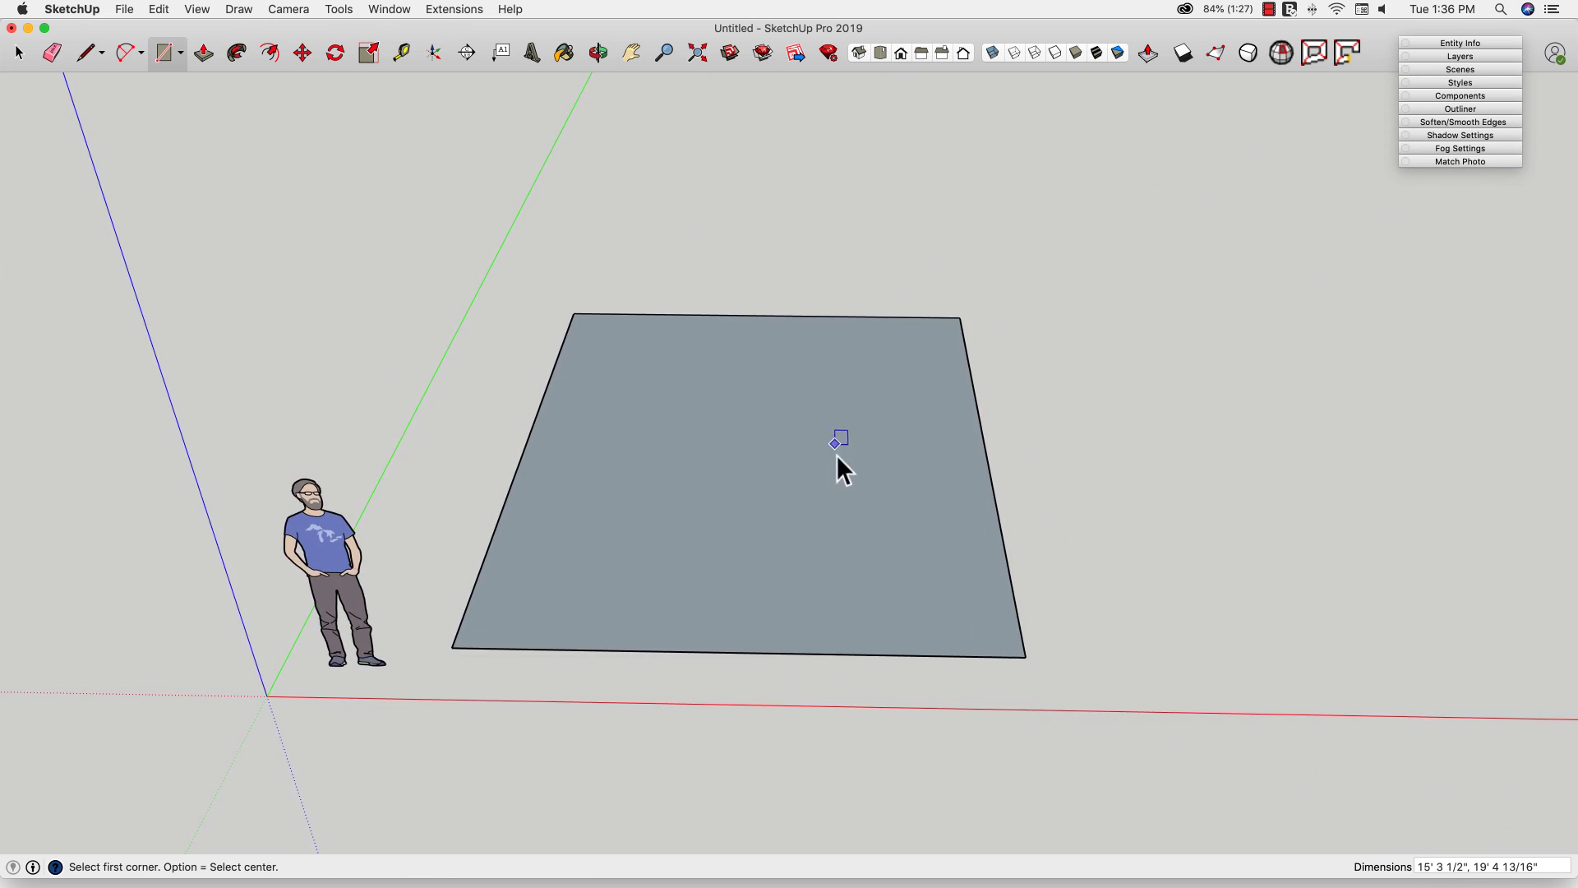
key("space")
right_click(798, 470)
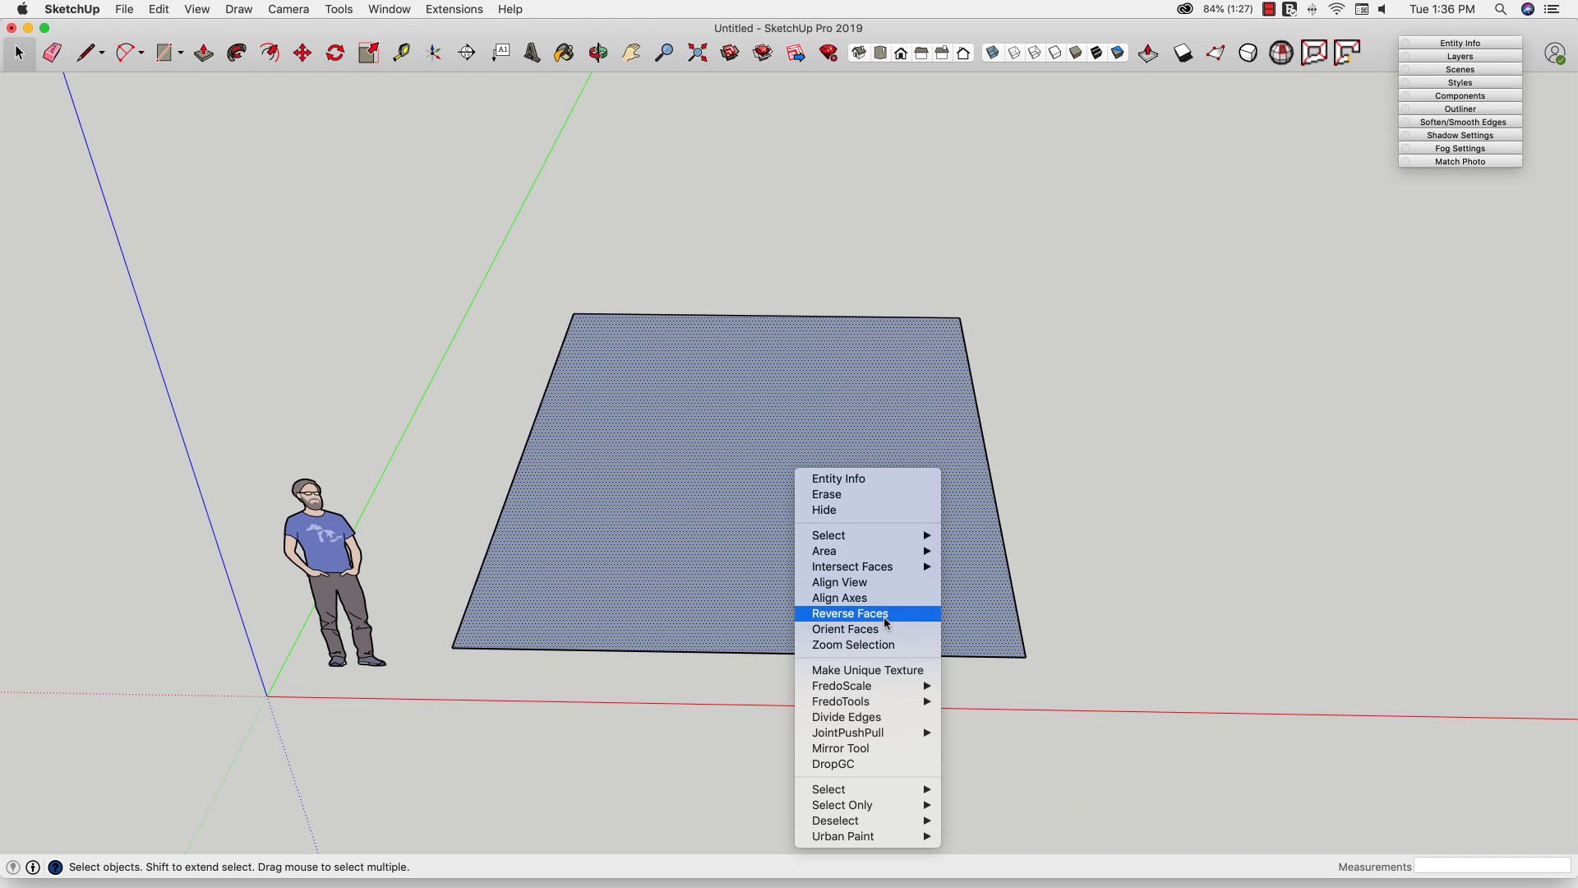
left_click(850, 613)
middle_click_drag(866, 585, 312, 283)
left_click(313, 282)
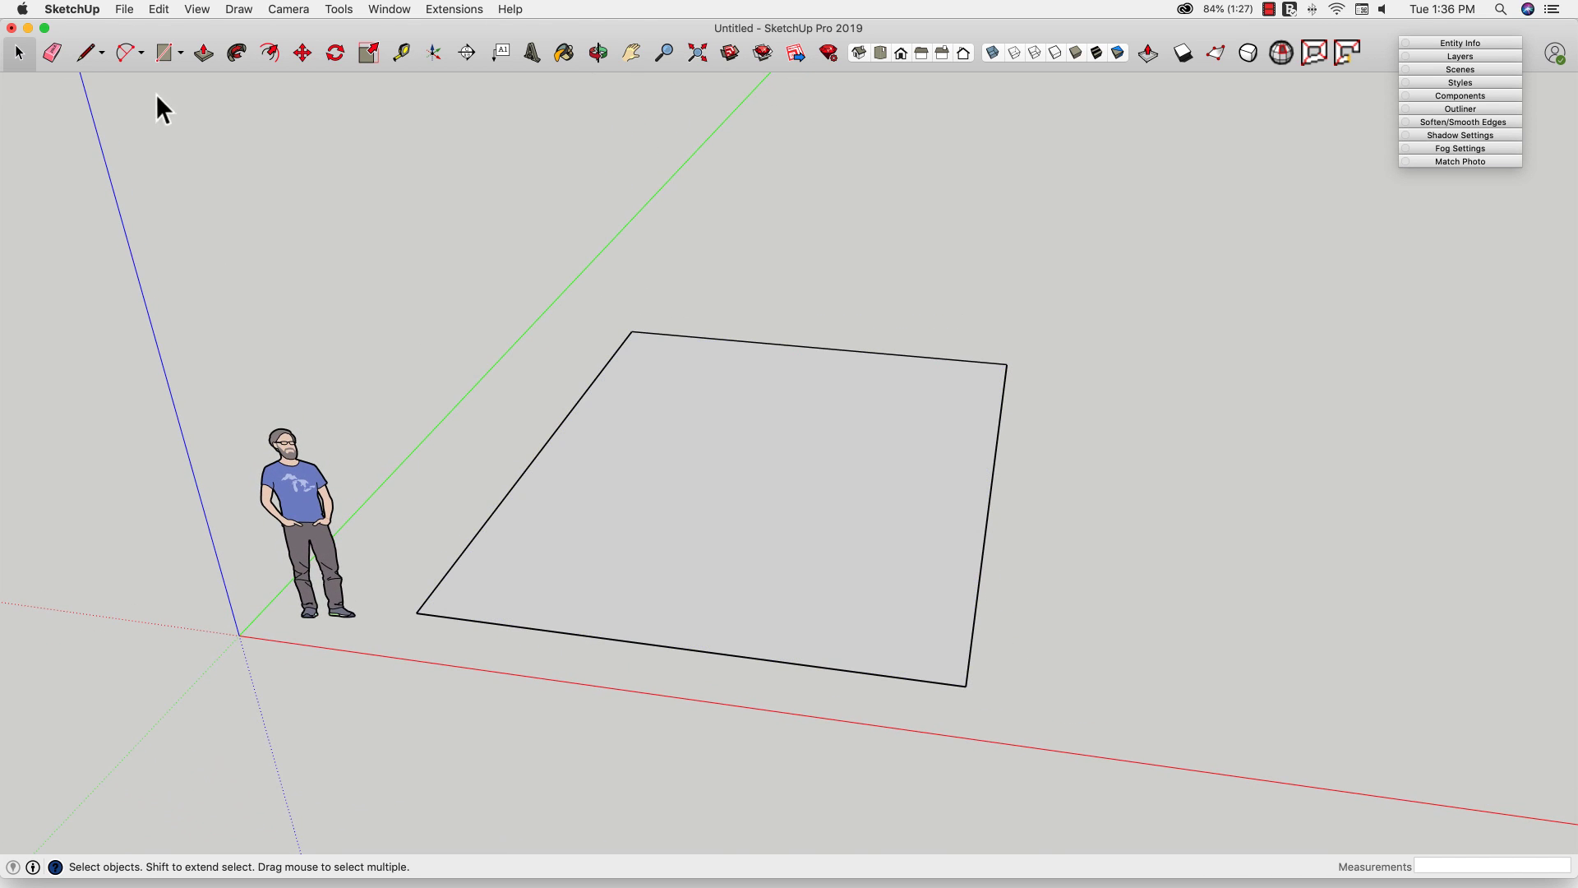
Import WoodFloor.jpg as a texture and apply it to the rectangle at default size
left_click(124, 9)
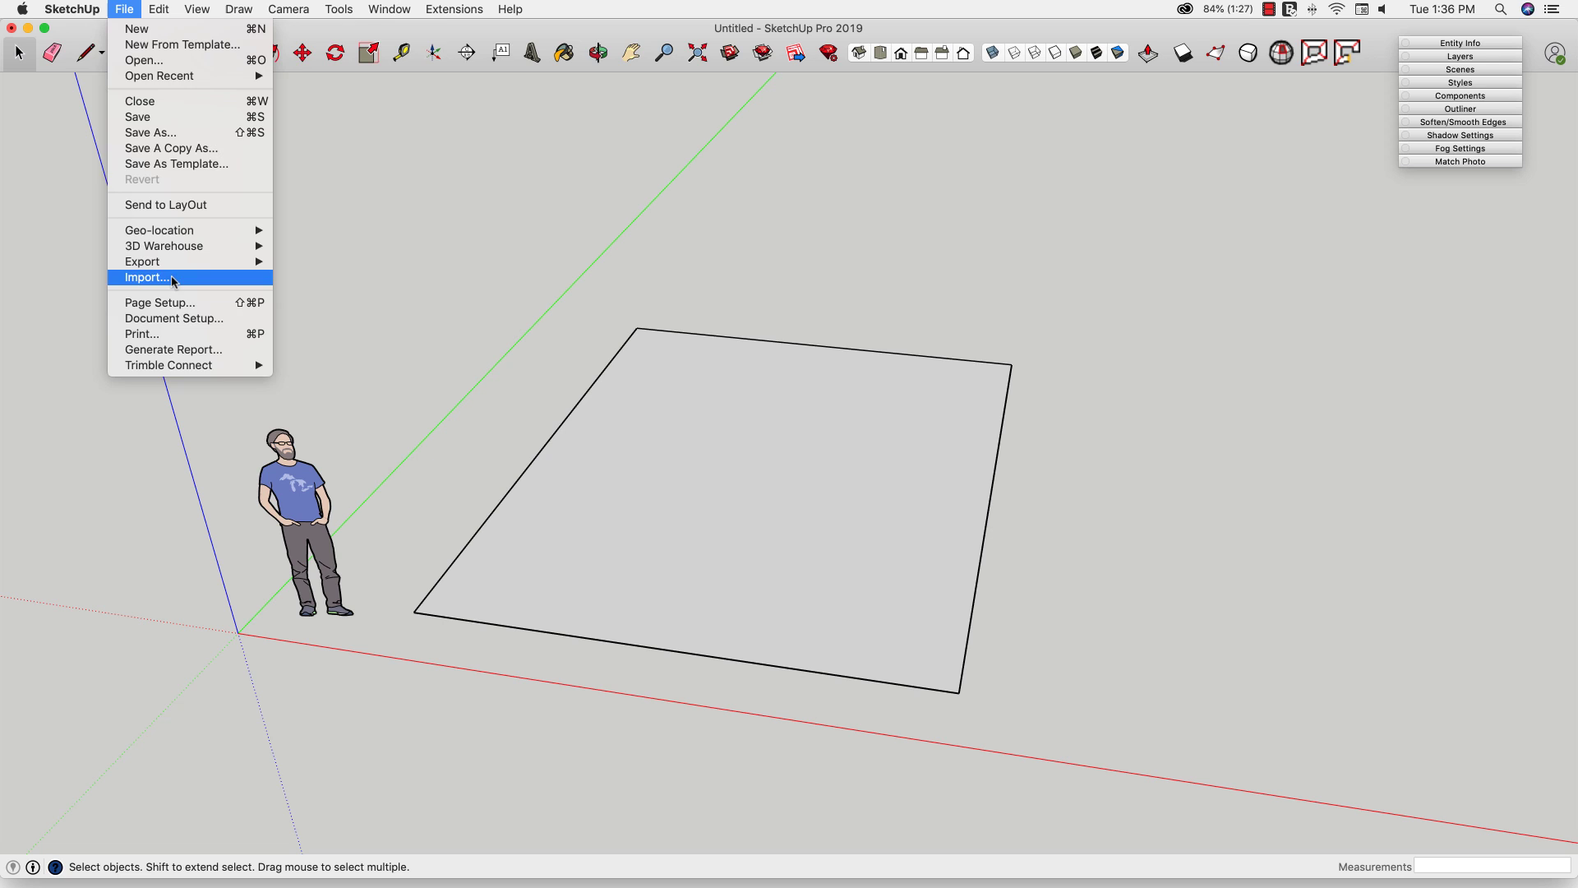
left_click(146, 278)
left_click(693, 136)
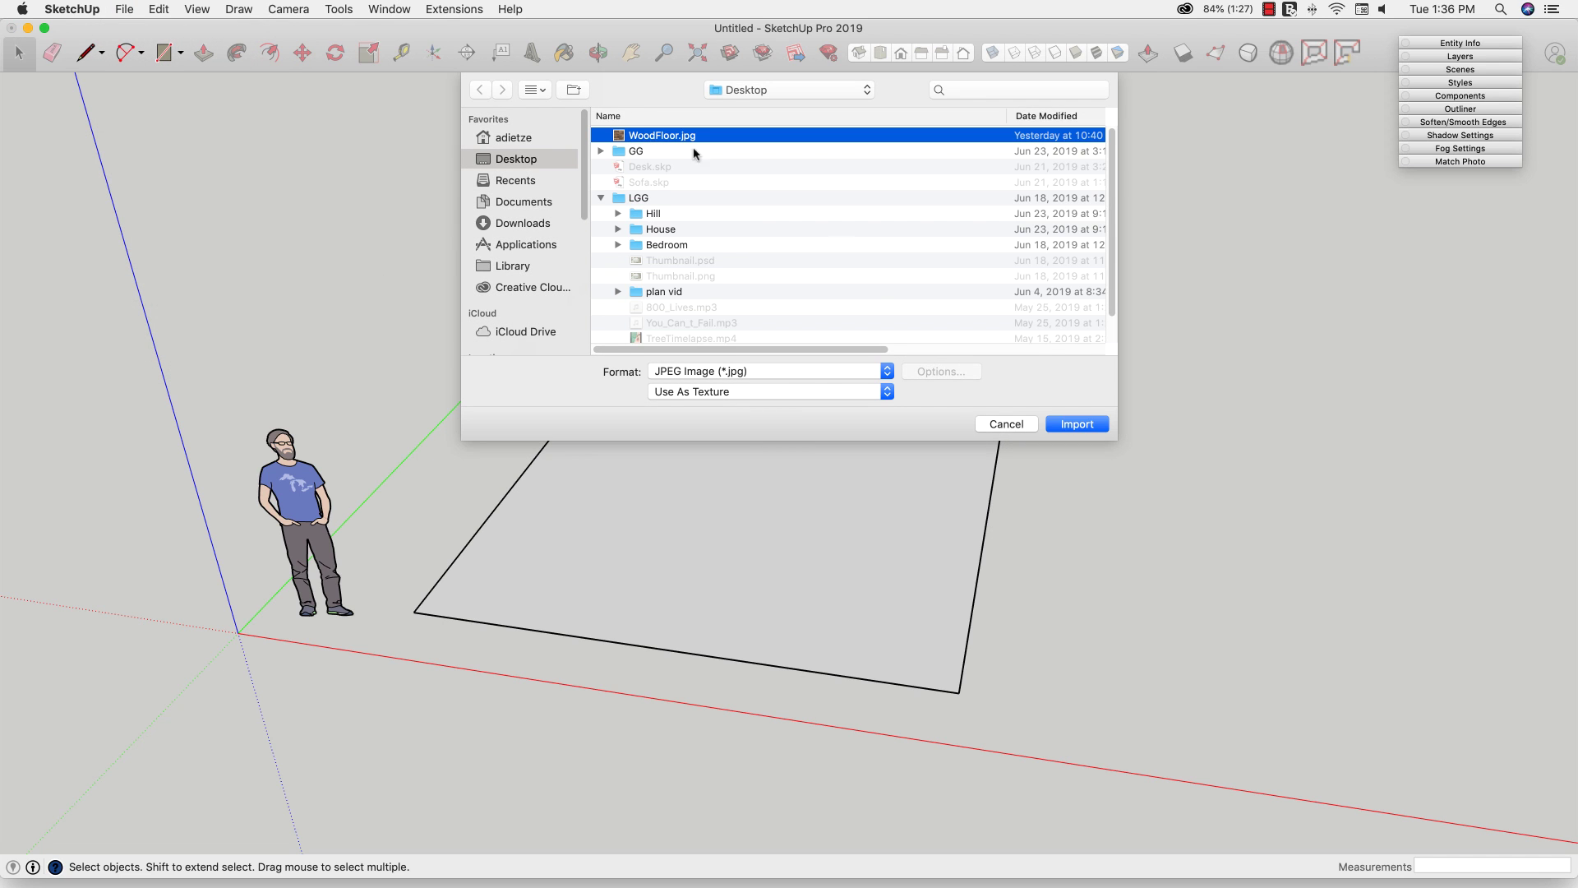
left_click(1074, 426)
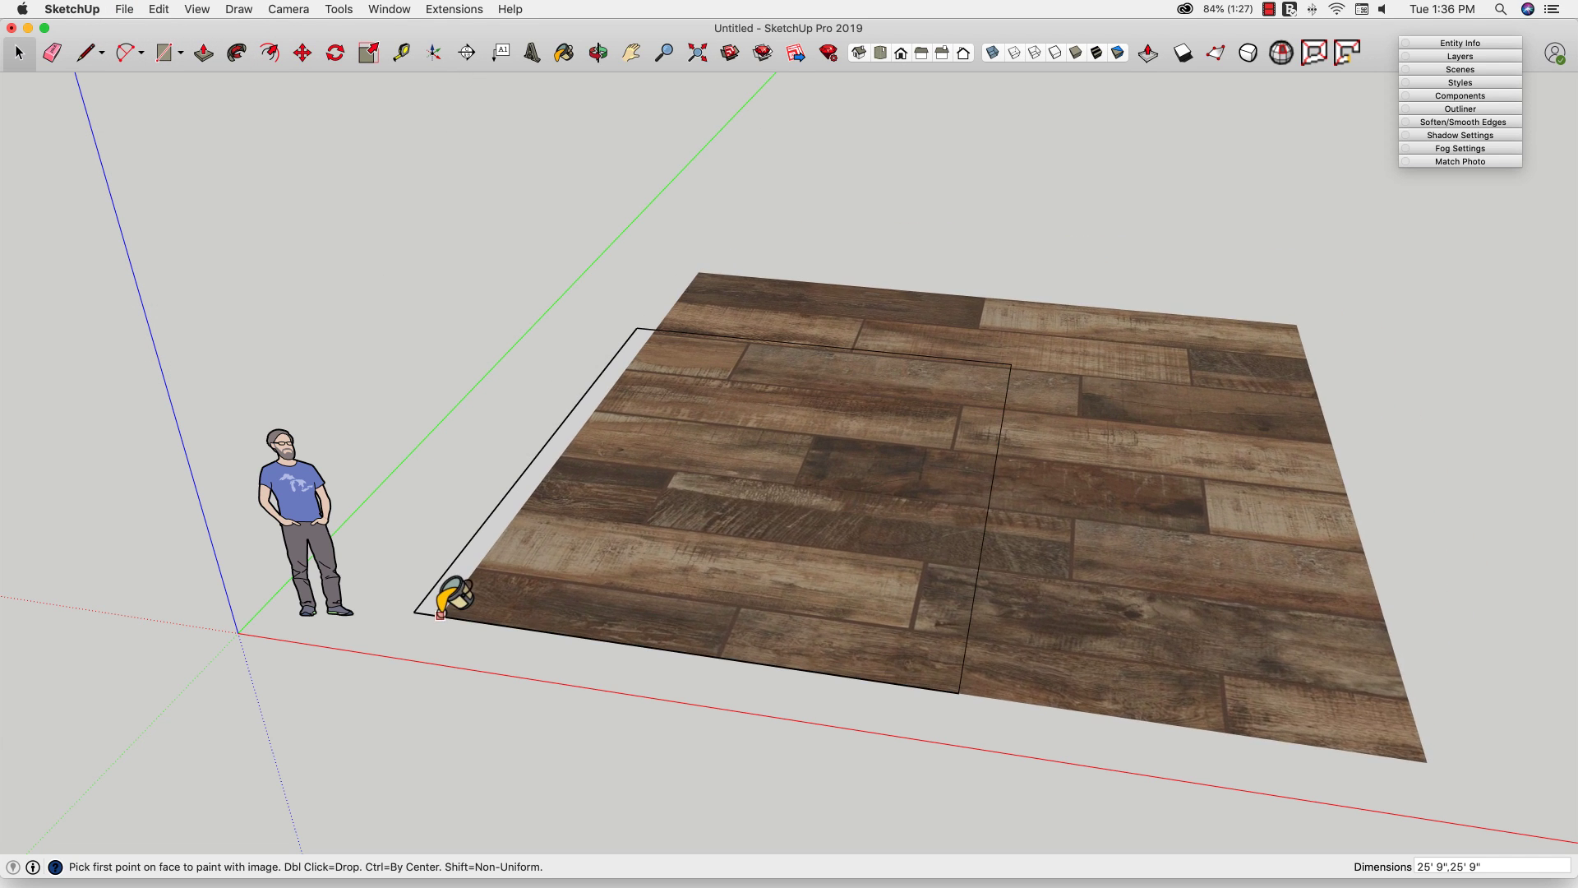
double_click(417, 613)
middle_click_drag(422, 613, 755, 626)
left_click(834, 588)
Move the floor's right edge outward and its top edge back to widen and lengthen it
key("m")
left_click(756, 626)
left_click(1081, 641)
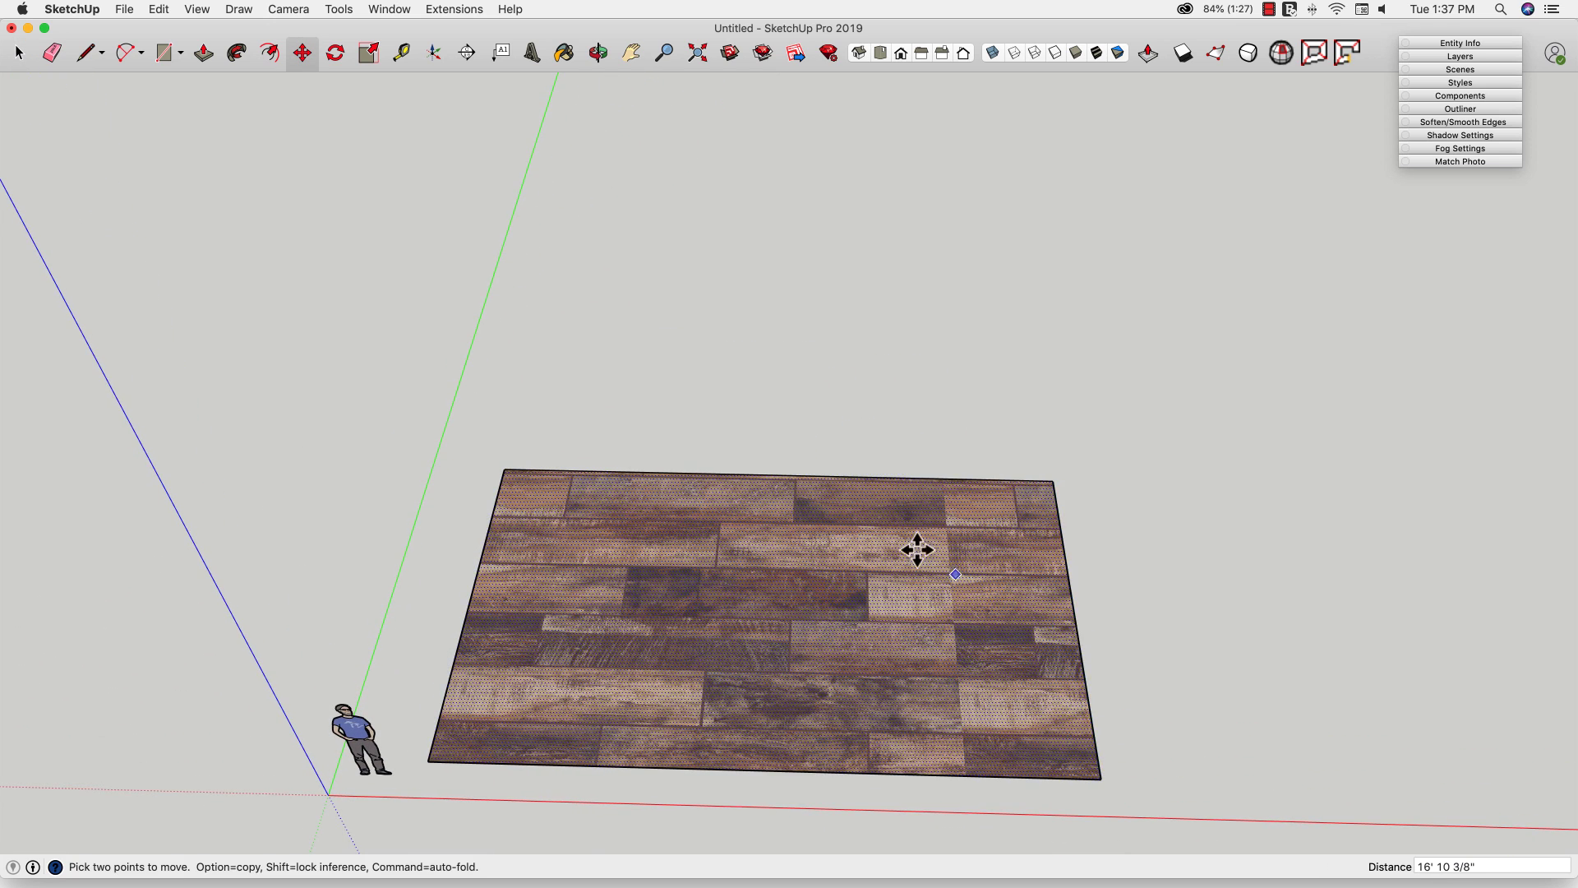
left_click(840, 474)
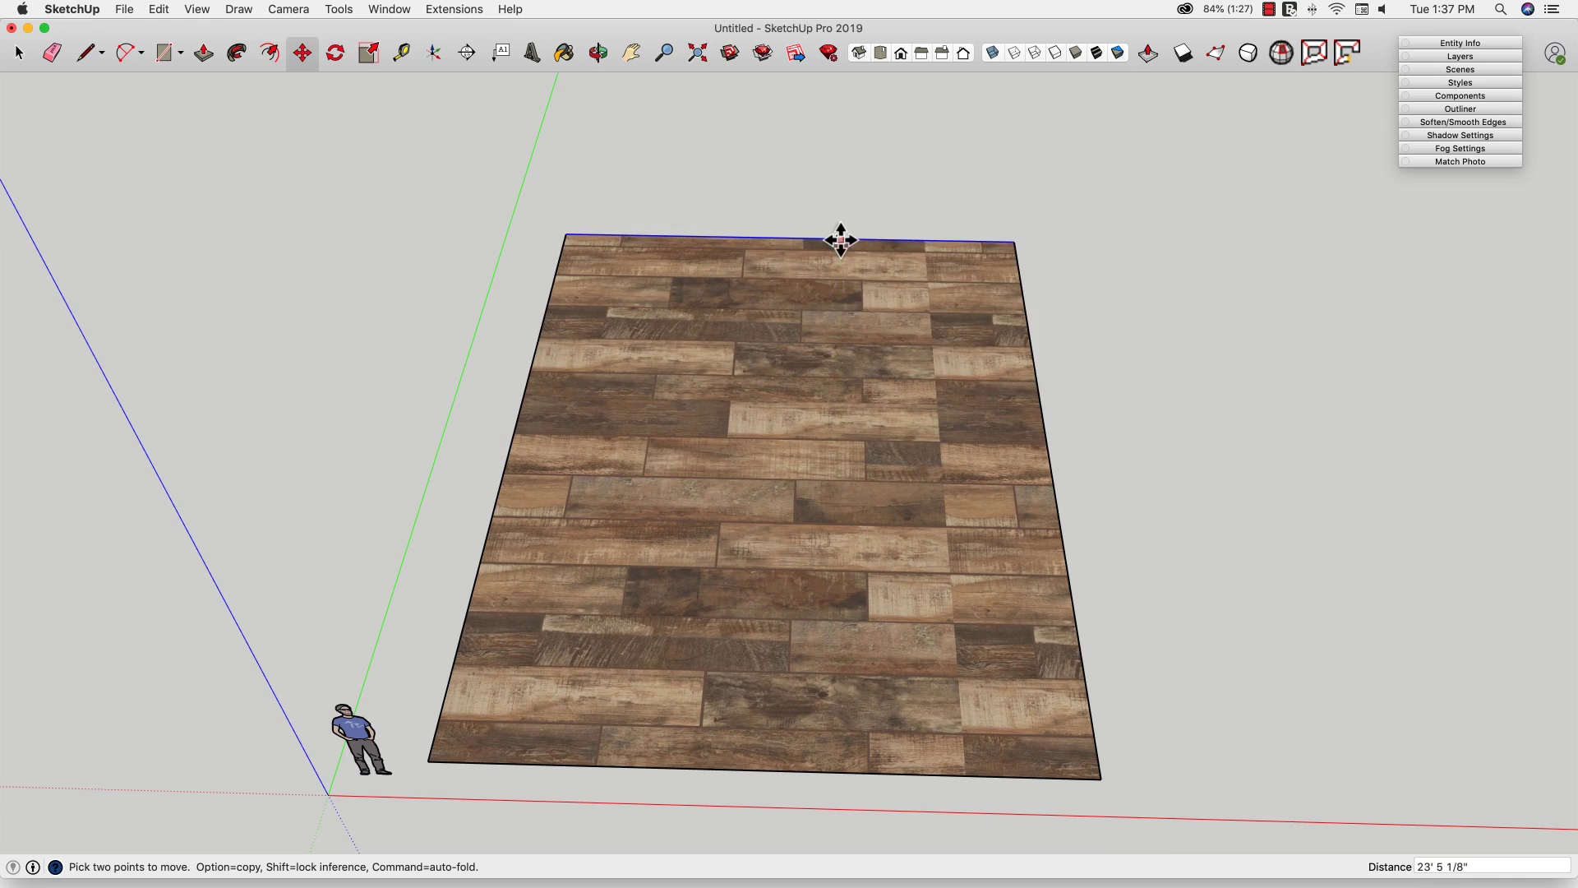
left_click(839, 219)
key("space")
middle_click_drag(945, 588, 999, 598)
key("m")
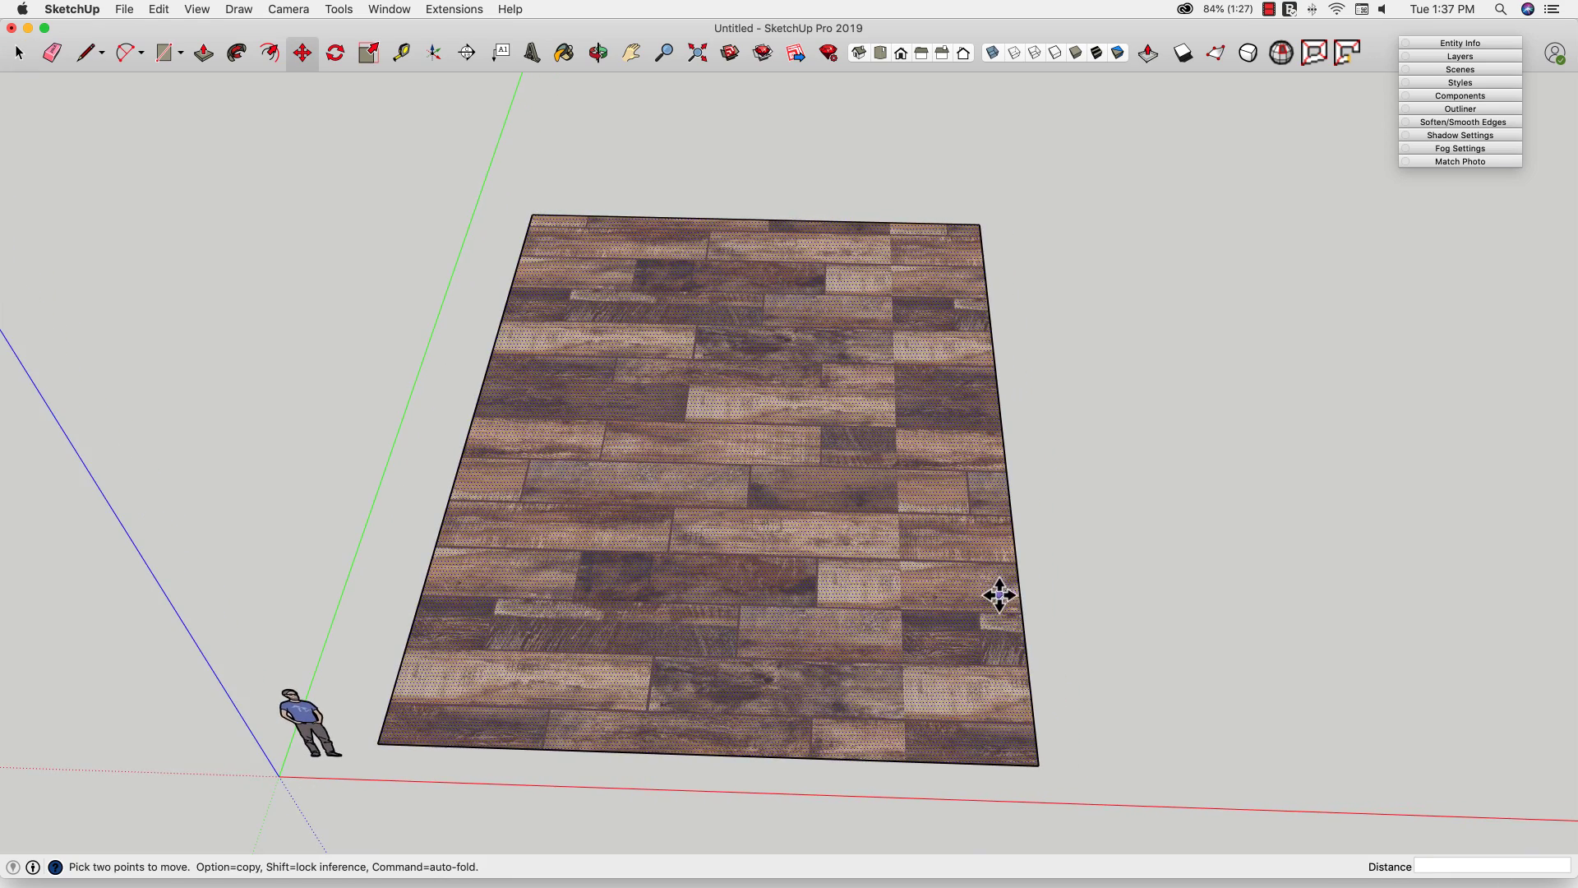
Orbit and zoom to inspect the enlarged wood floor from above
middle_click_drag(1092, 500, 1096, 503)
key("space")
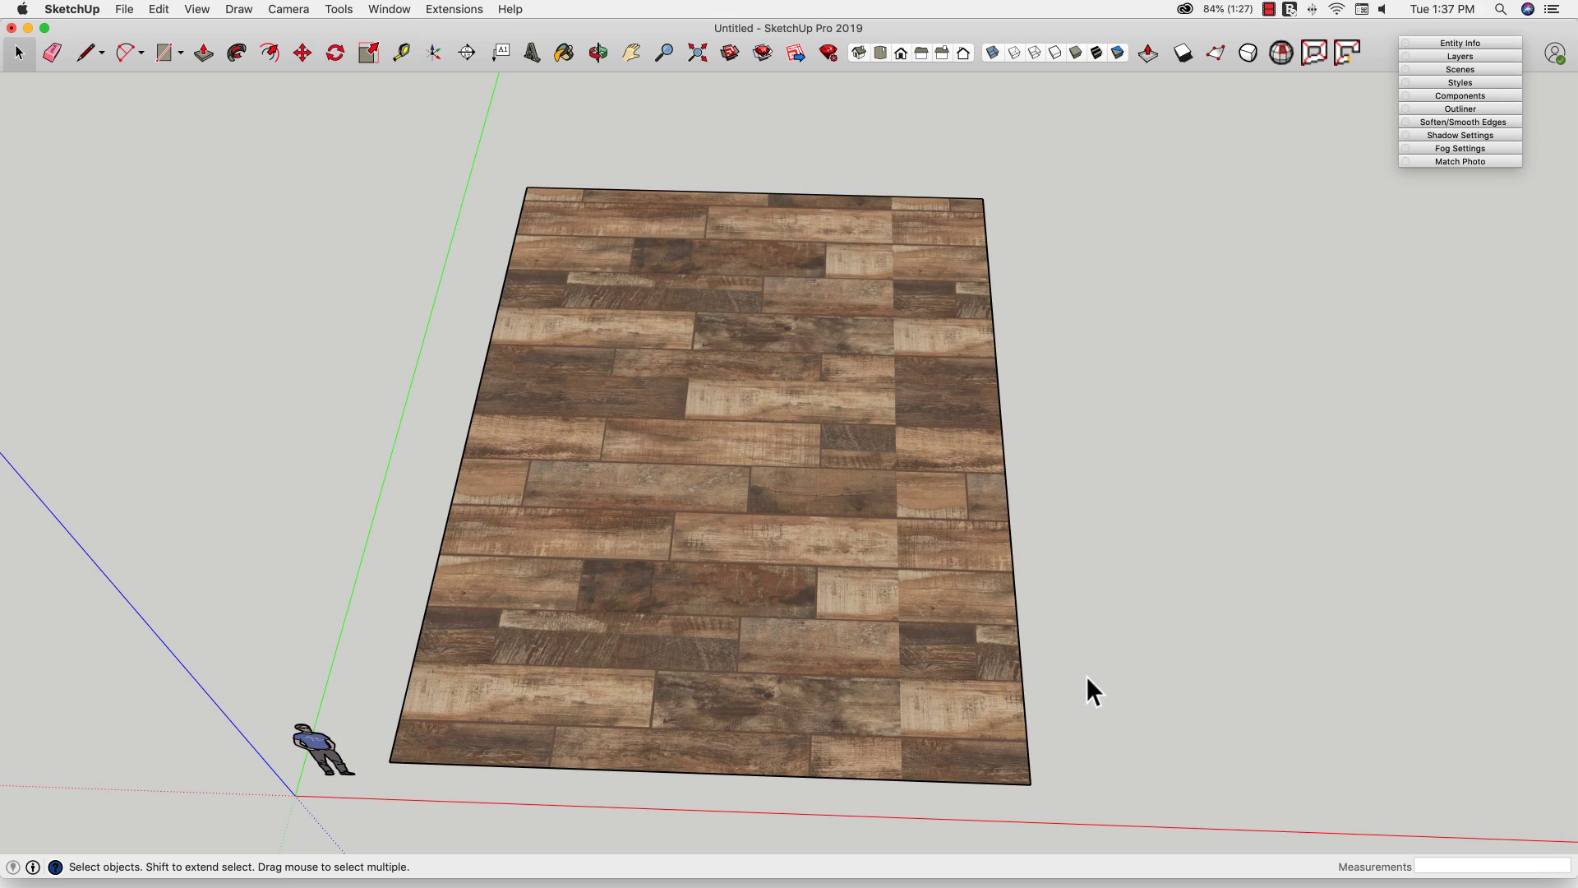
middle_click_drag(564, 434, 681, 679)
scroll(712, 550, "up", 5)
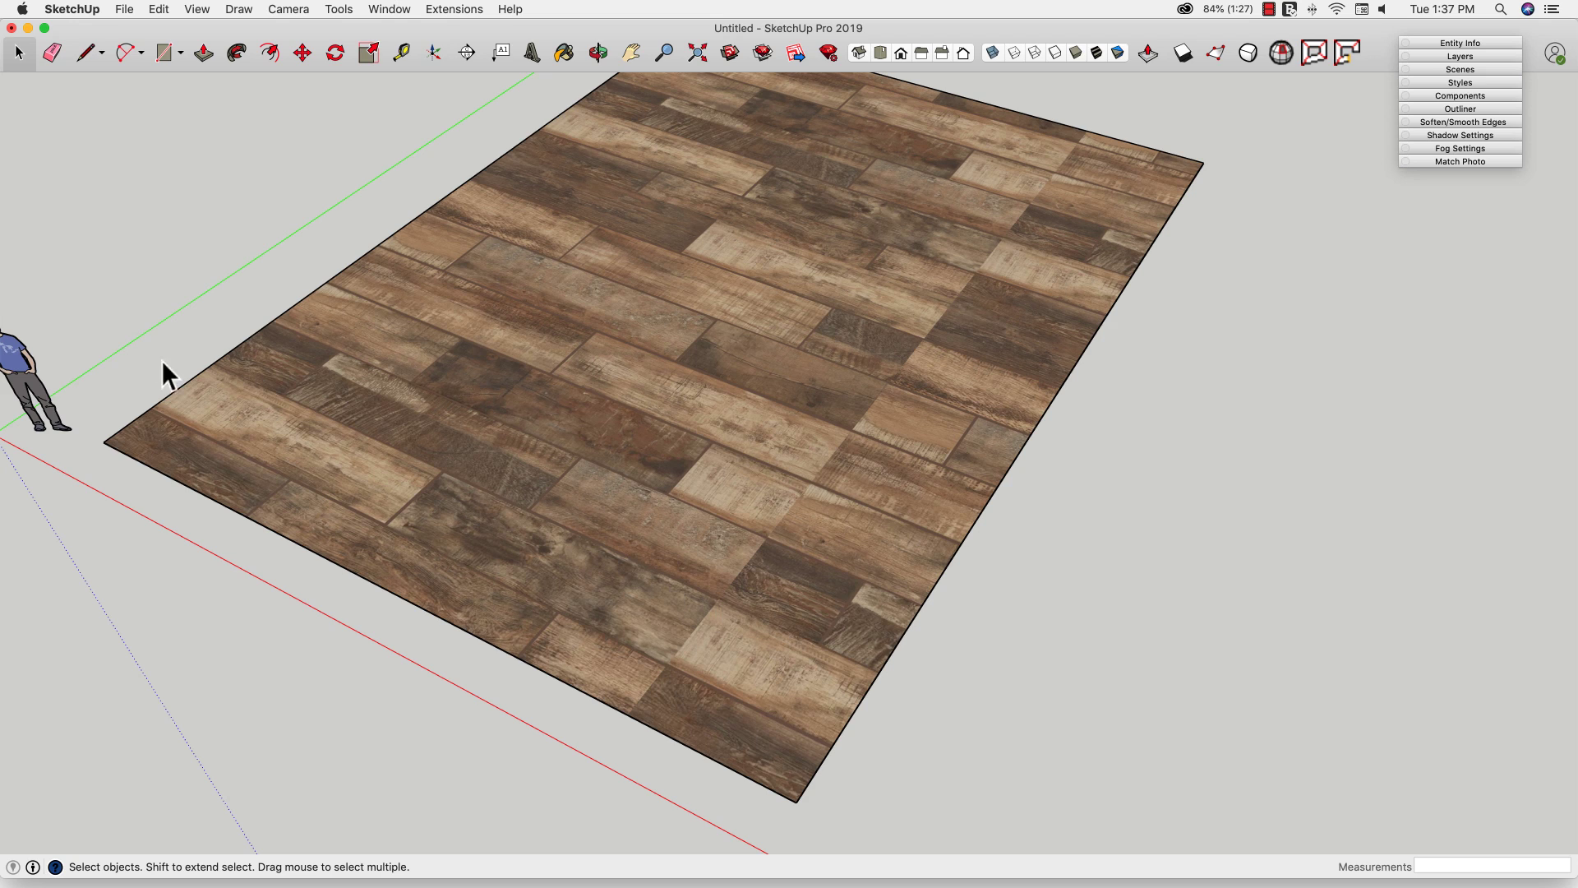
middle_click_drag(501, 503, 555, 531)
middle_click_drag(409, 508, 697, 429)
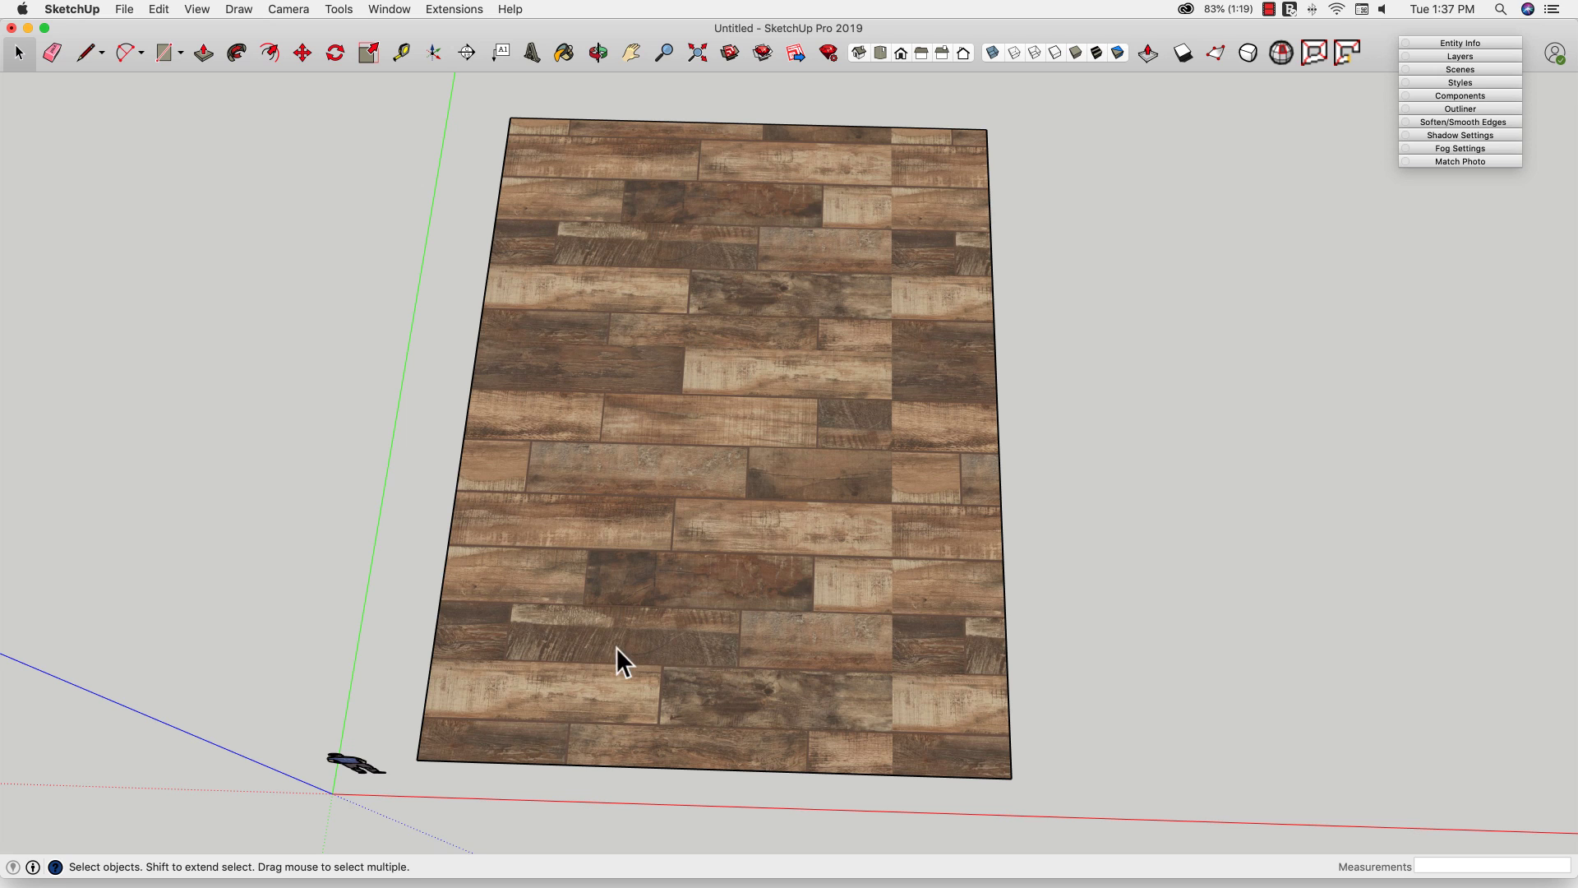
middle_click_drag(589, 630, 568, 455)
Zoom in and trace a rectangle from one plank's corner to its opposite corner
scroll(592, 457, "up", 2)
scroll(580, 427, "down", 1)
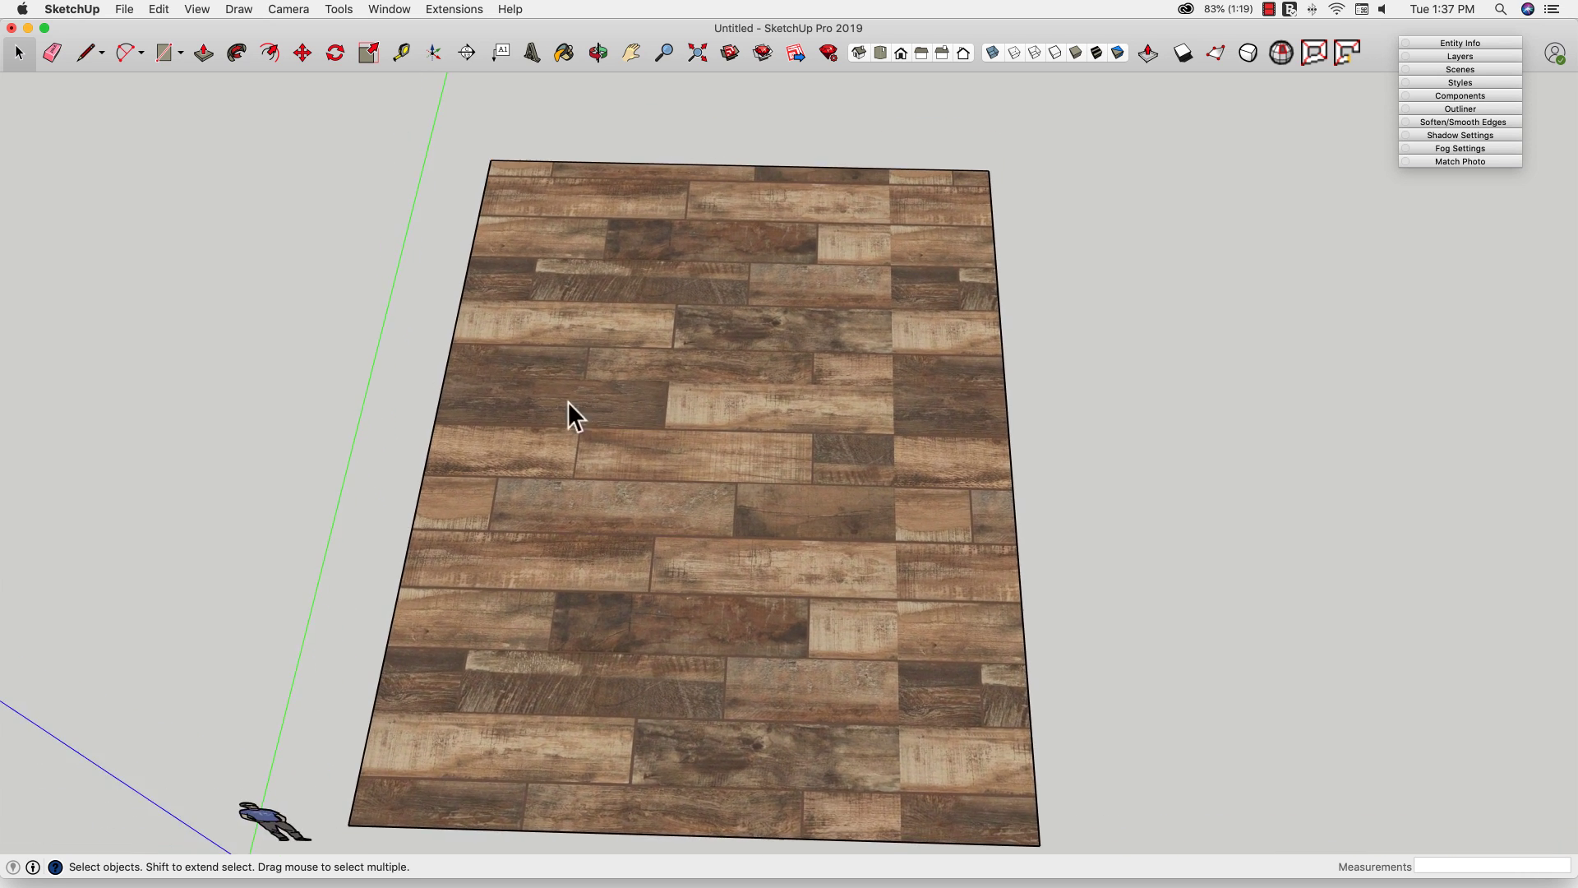
scroll(587, 460, "up", 3)
scroll(573, 486, "up", 1)
left_click(574, 485)
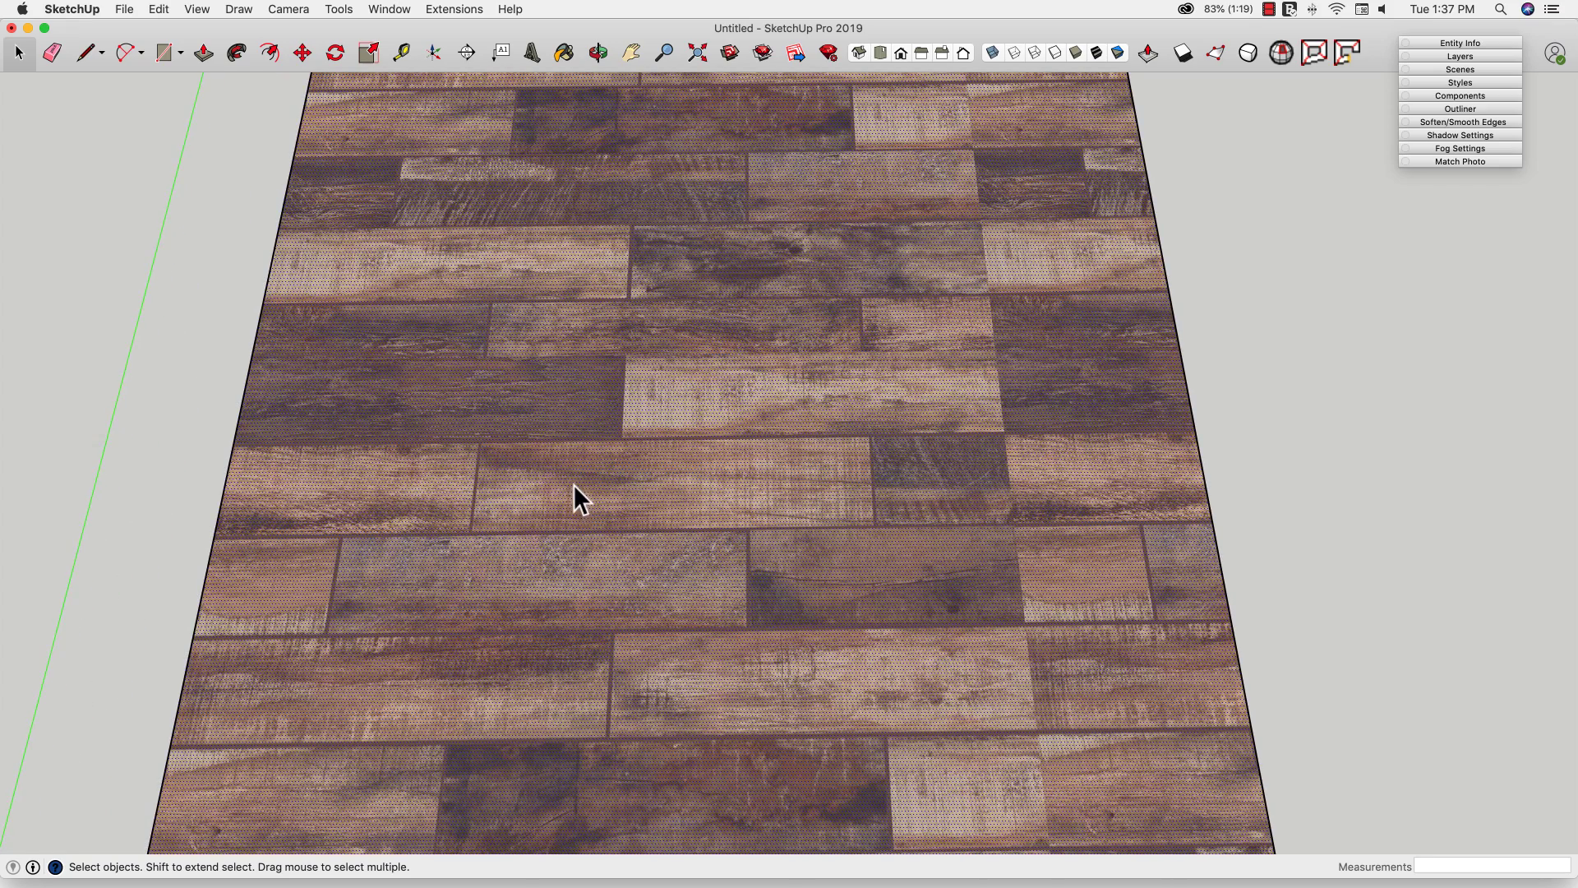
left_click(194, 398)
scroll(477, 464, "up", 3)
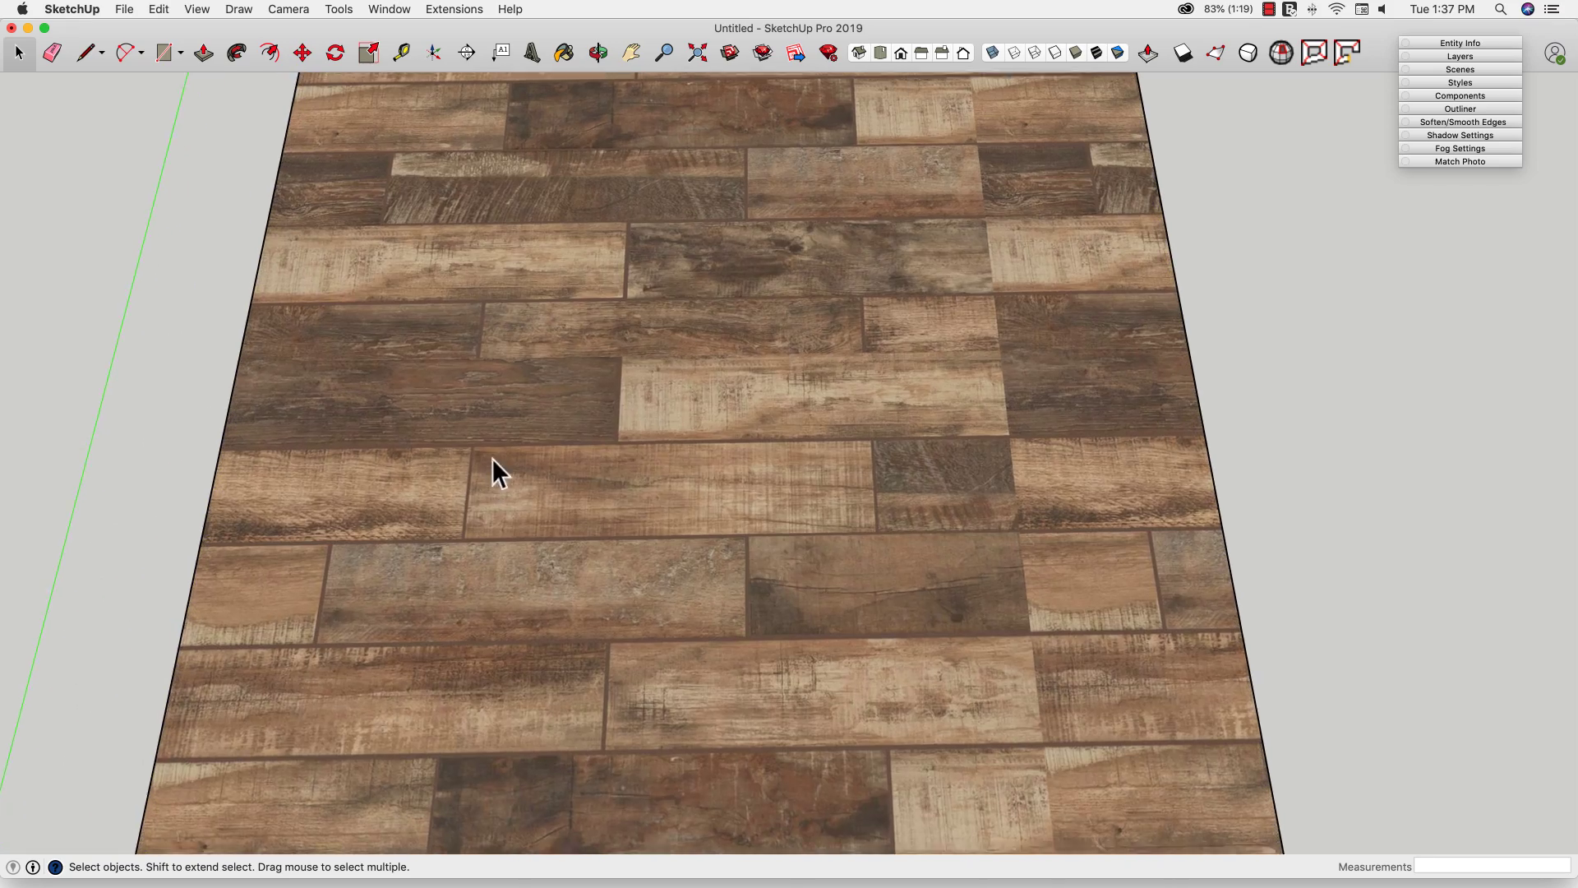
key("r")
scroll(440, 444, "up", 4)
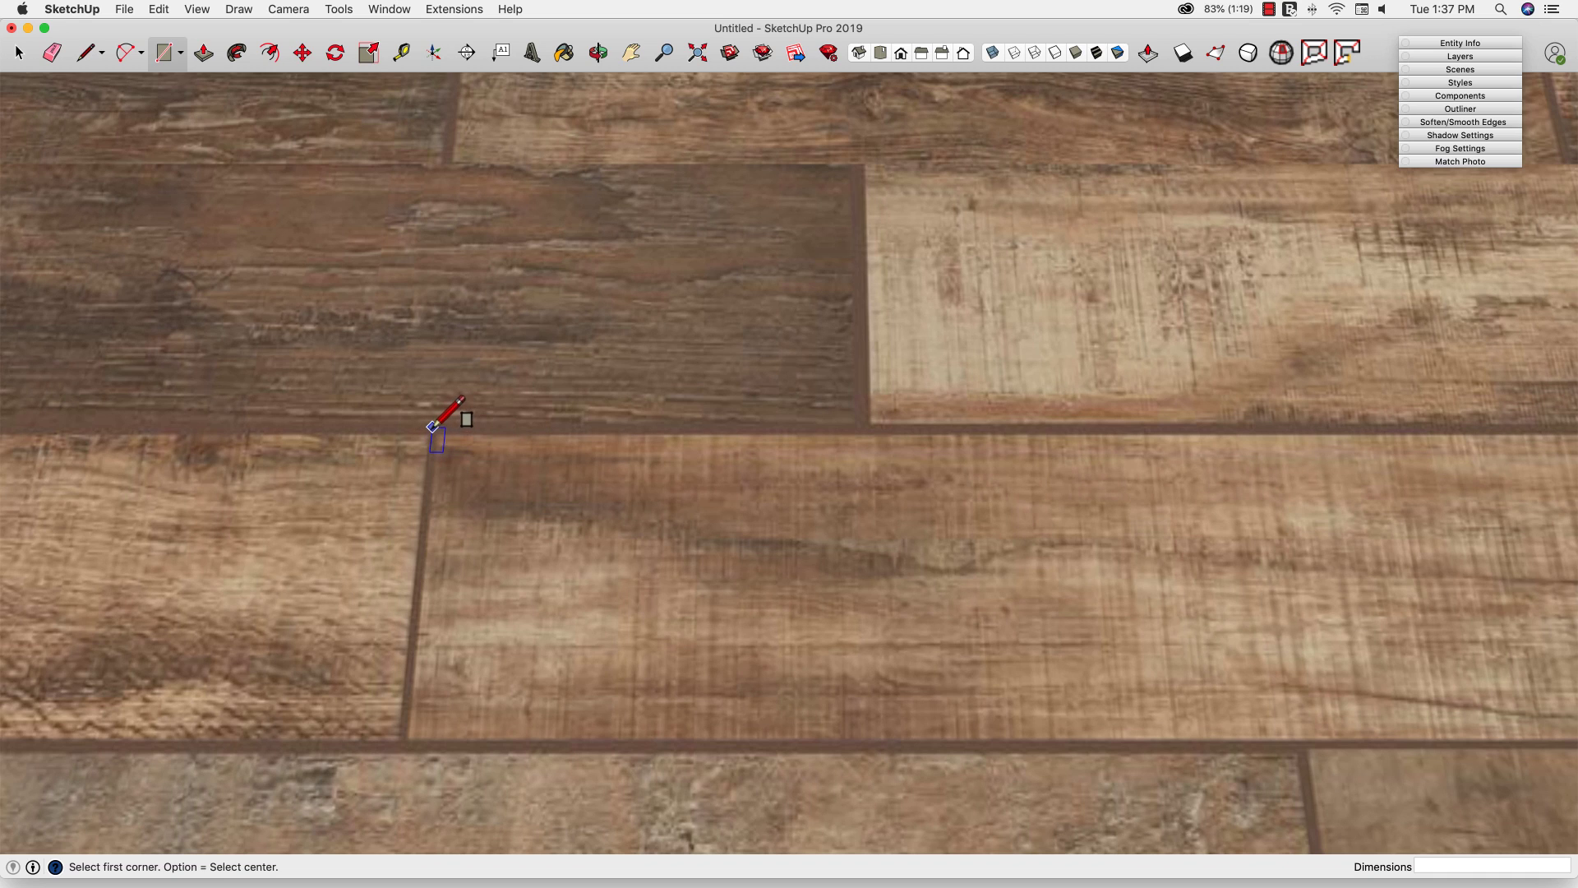
left_click(432, 426)
scroll(576, 538, "down", 5)
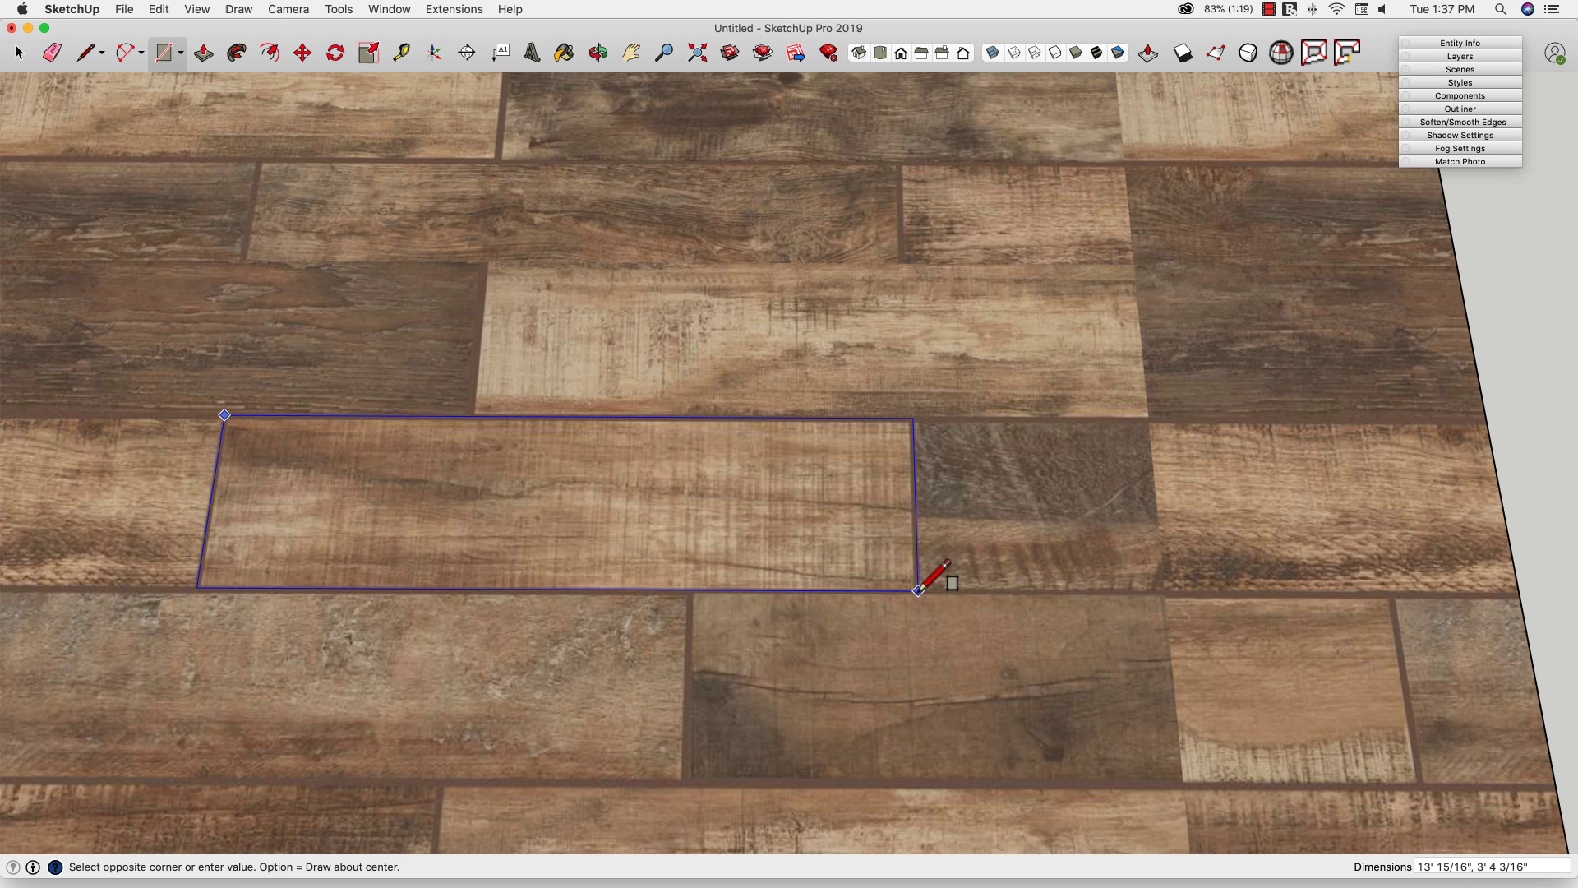
left_click(918, 590)
scroll(921, 596, "down", 5)
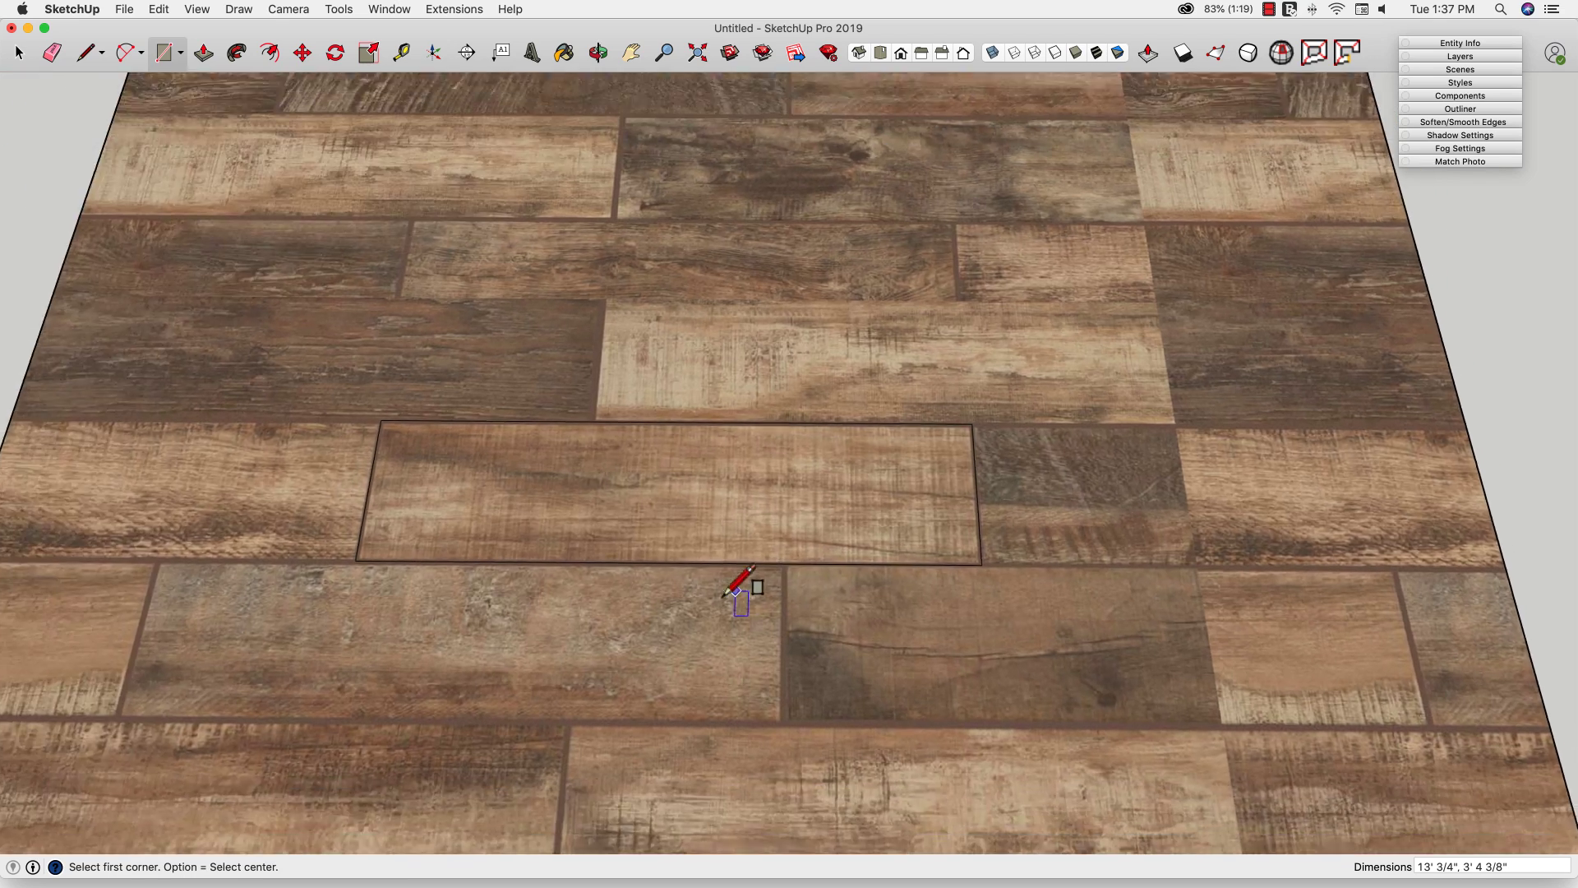
key("space")
middle_click_drag(740, 589, 717, 465)
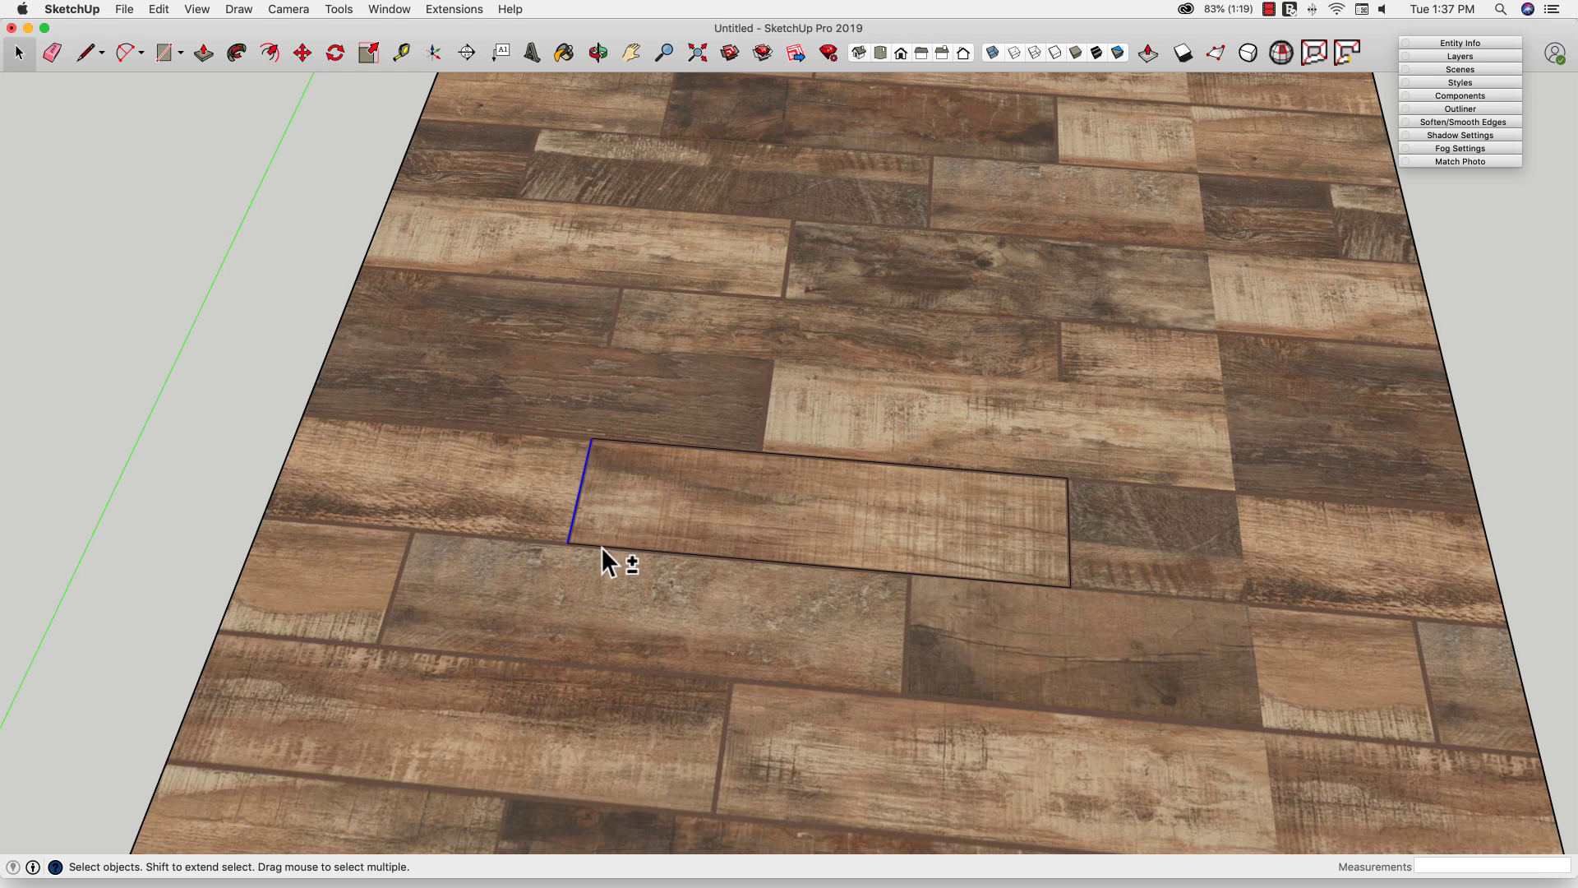
Copy the traced board twice, each one row lower and offset, forming three staggered planks
left_click(862, 462, "shift")
key("m")
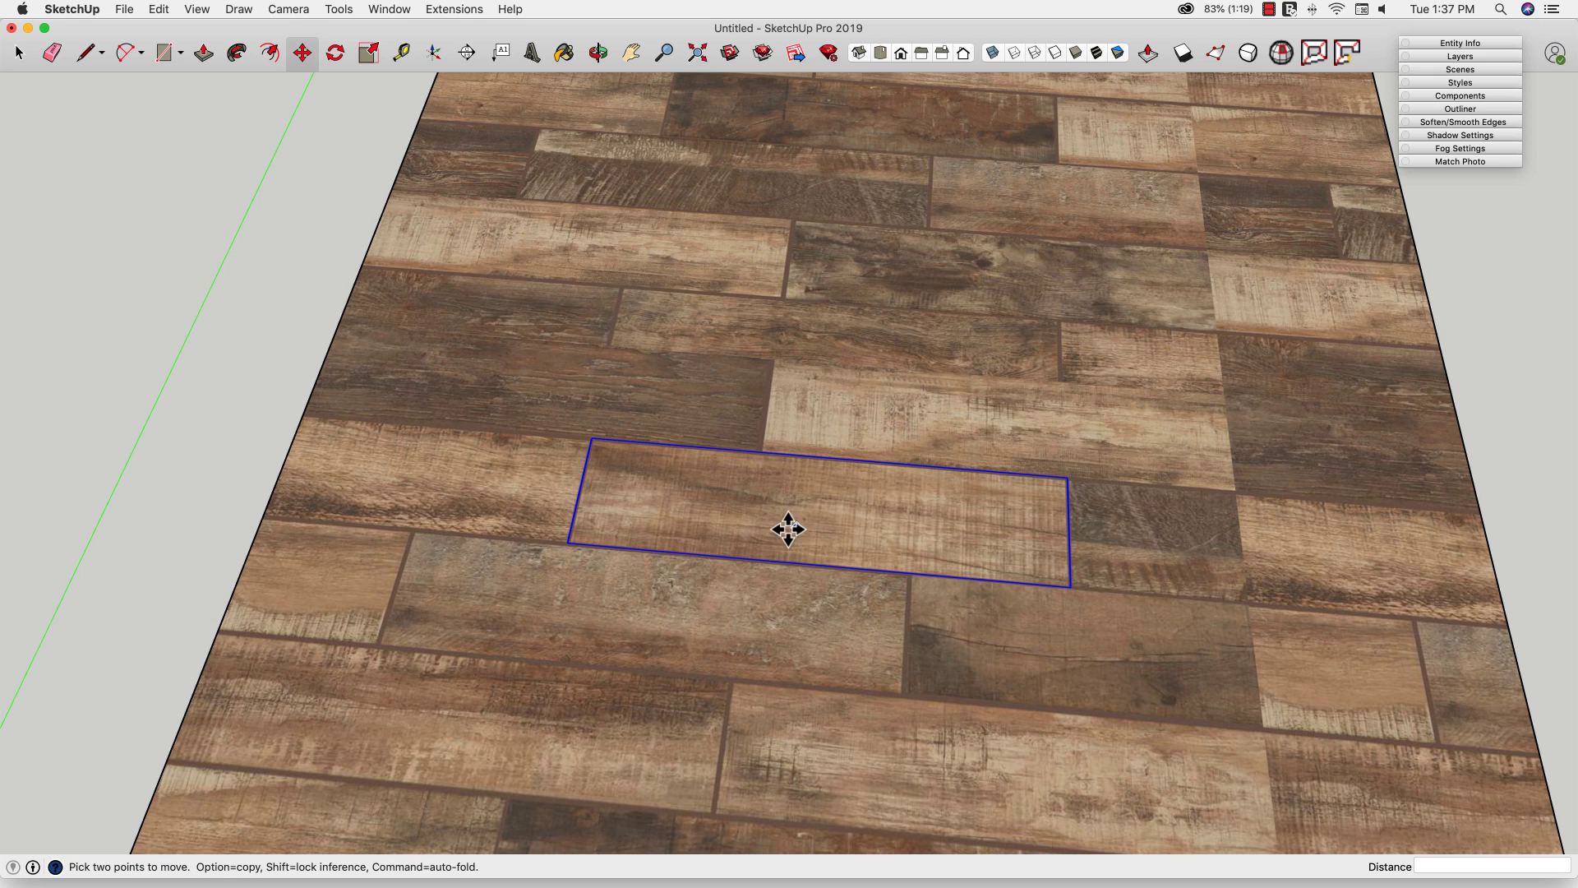
left_click(1068, 478)
key("alt")
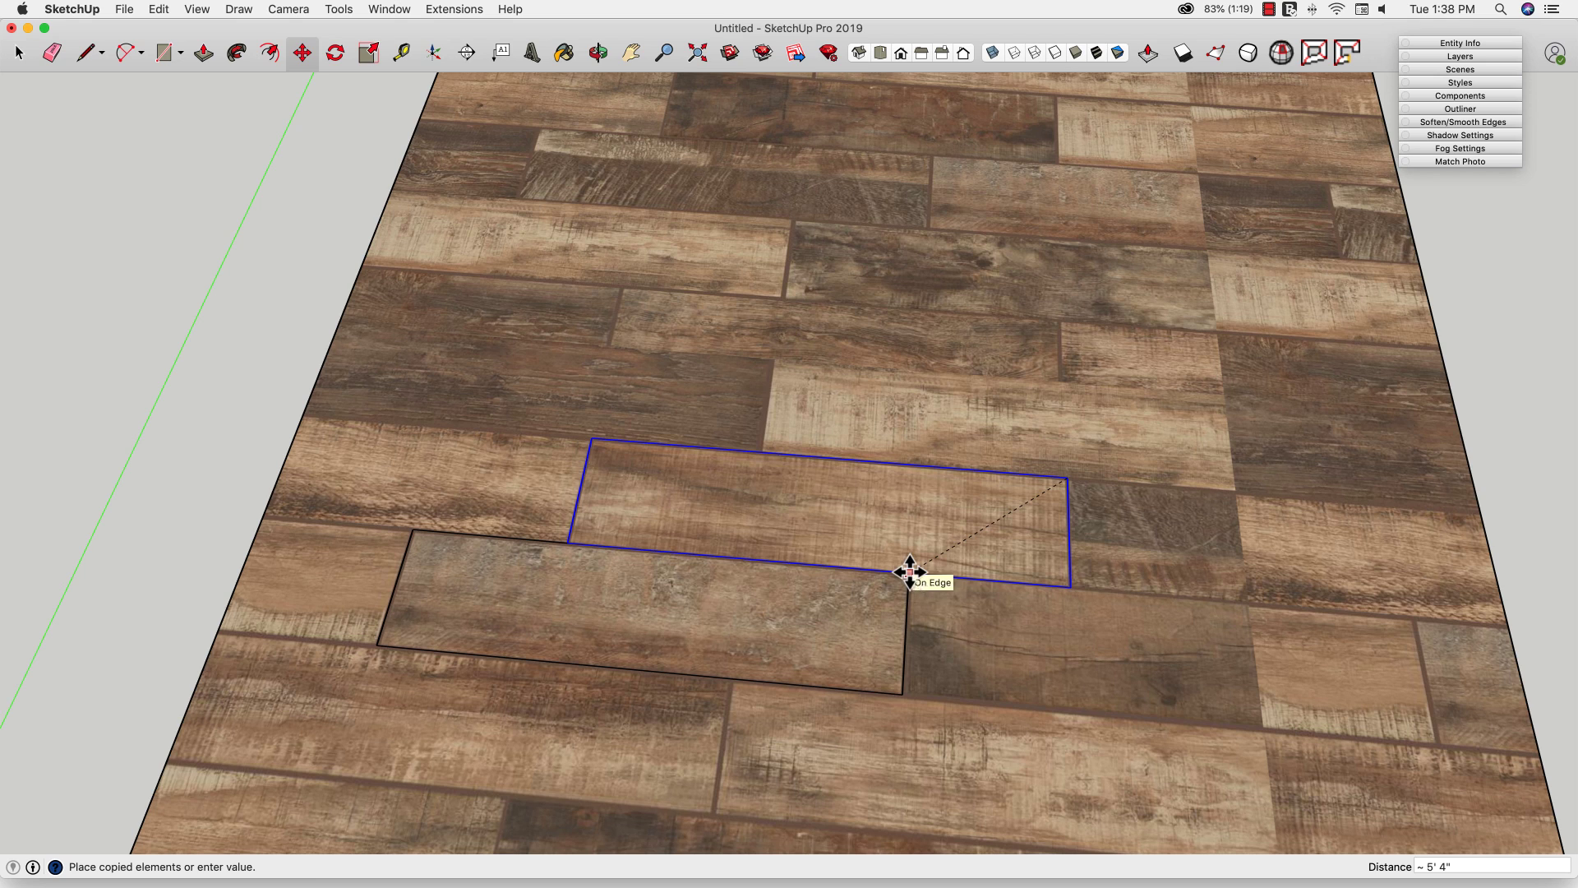
left_click(910, 572)
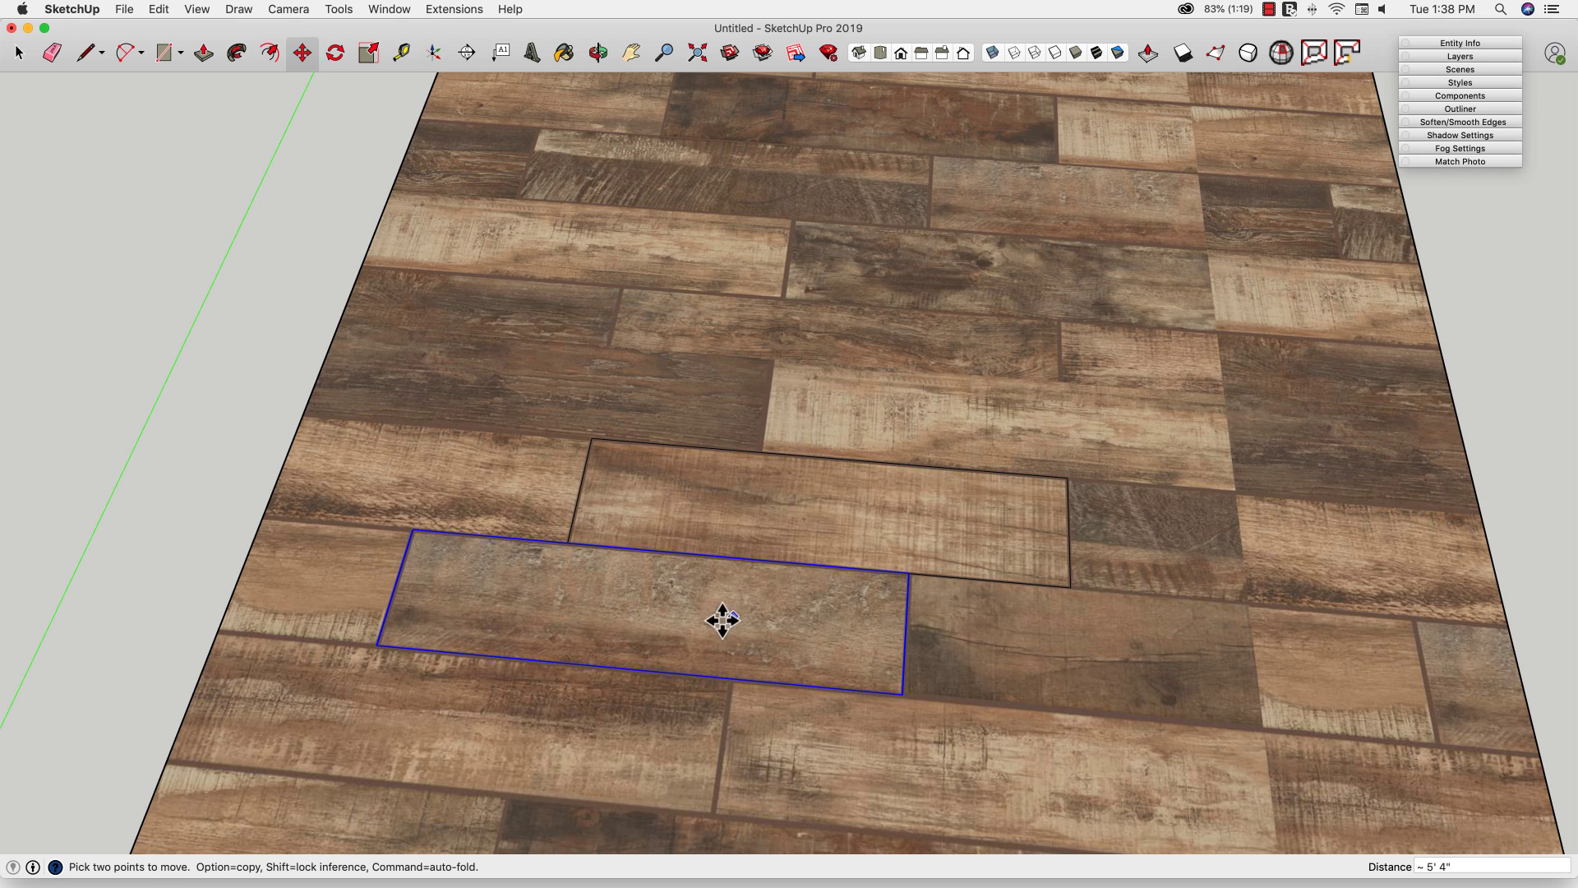
left_click(1067, 478)
left_click(1067, 477)
key("alt")
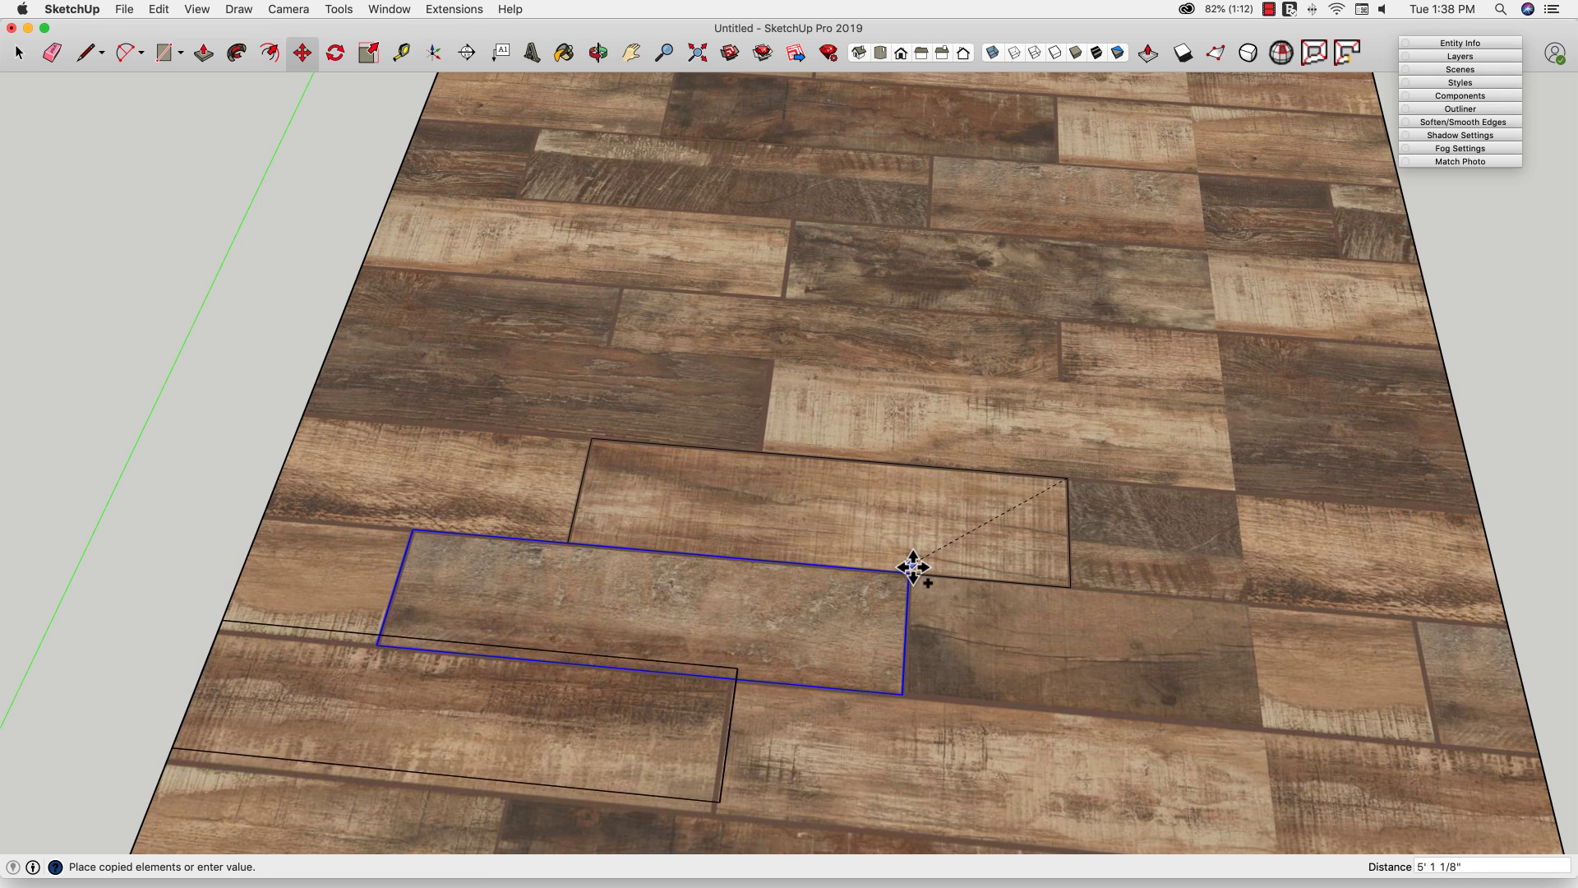
left_click(908, 573)
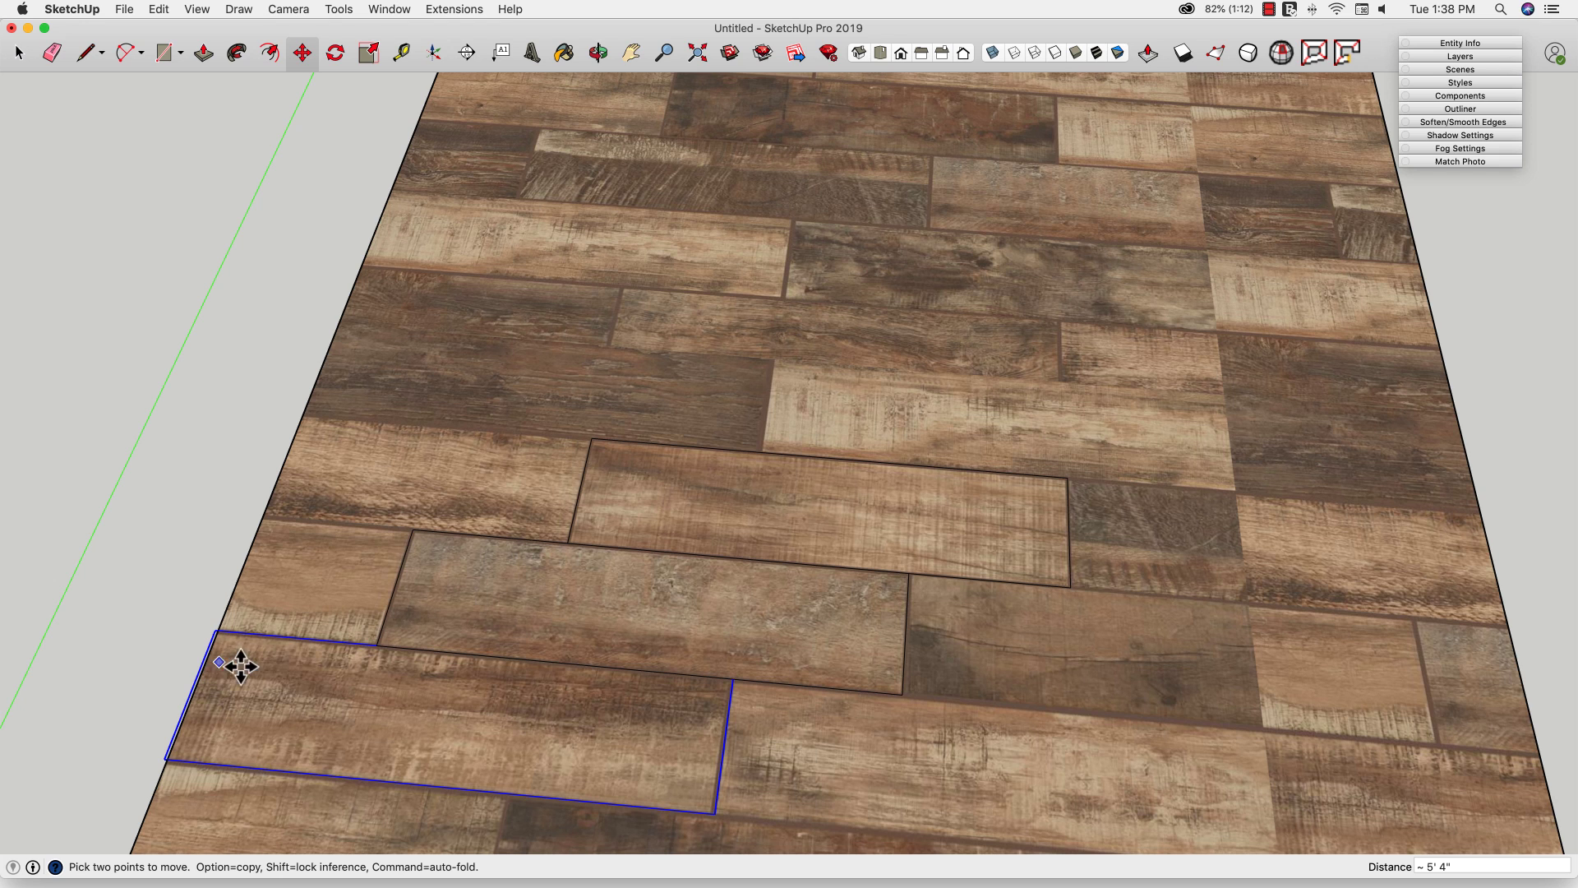
scroll(570, 677, "down", 3)
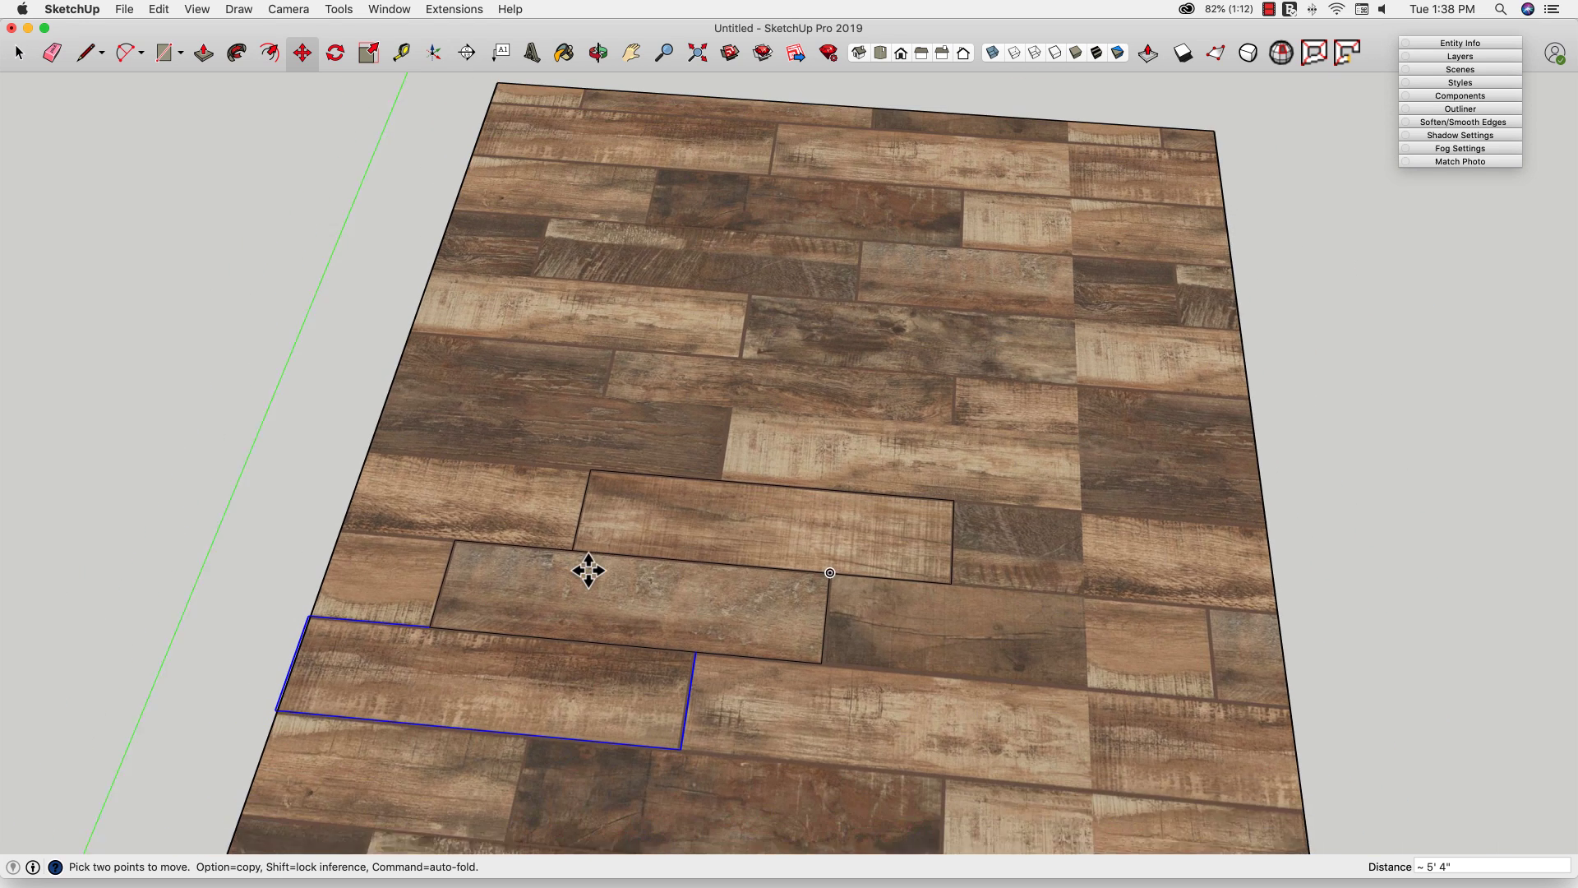
key("space")
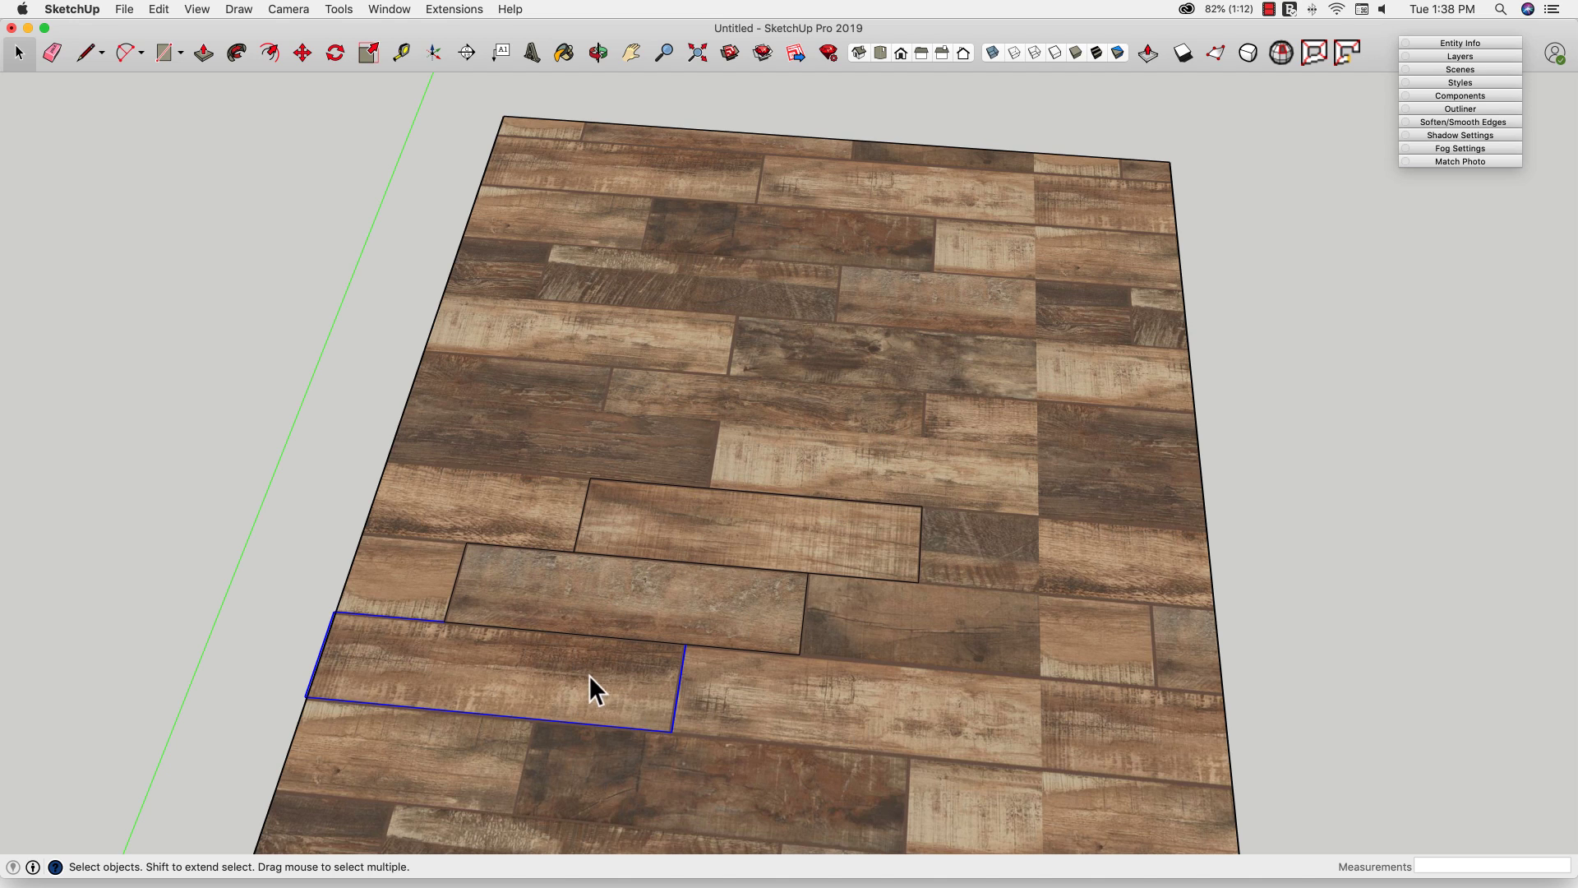
Copy the three stepped planks to just below the originals
left_click(544, 658)
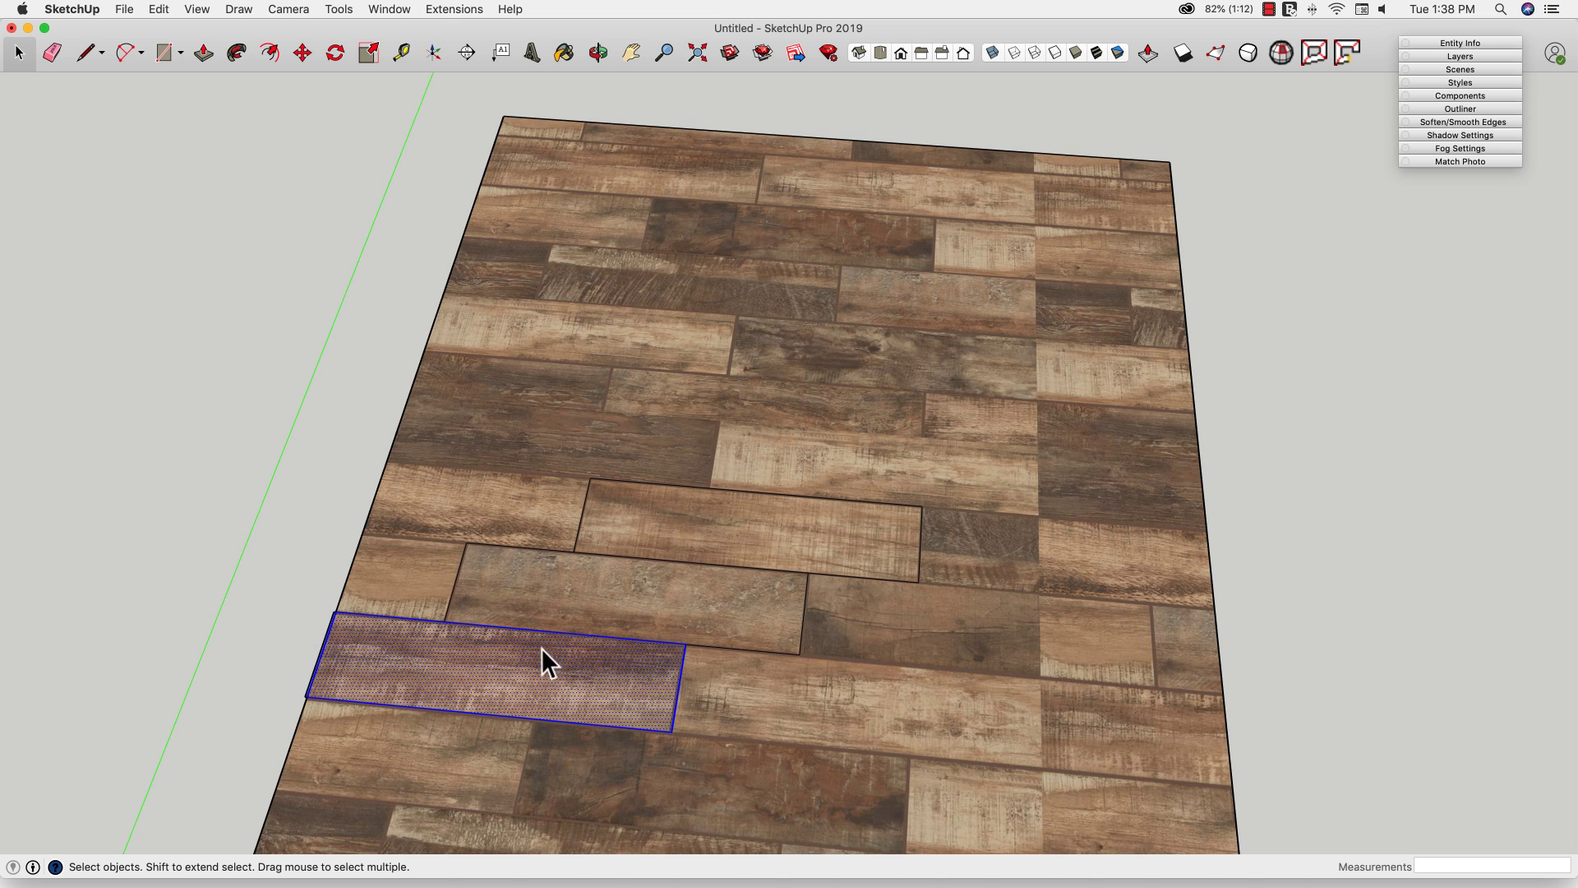
left_click(579, 593, "shift")
left_click(668, 538, "shift")
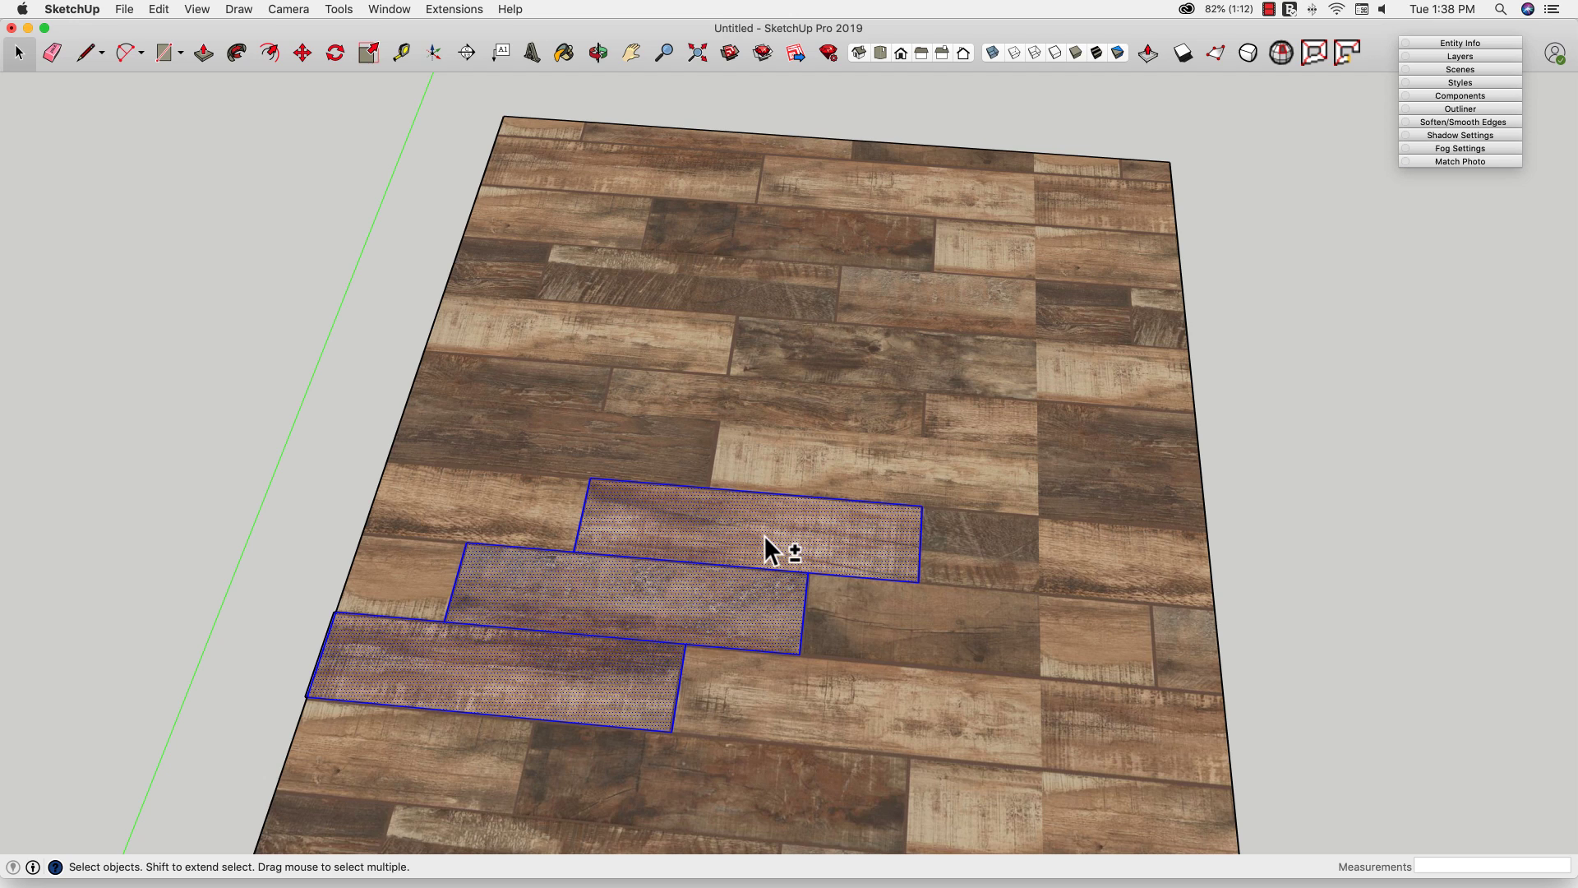
left_click(703, 531, "shift")
left_click(651, 609, "shift")
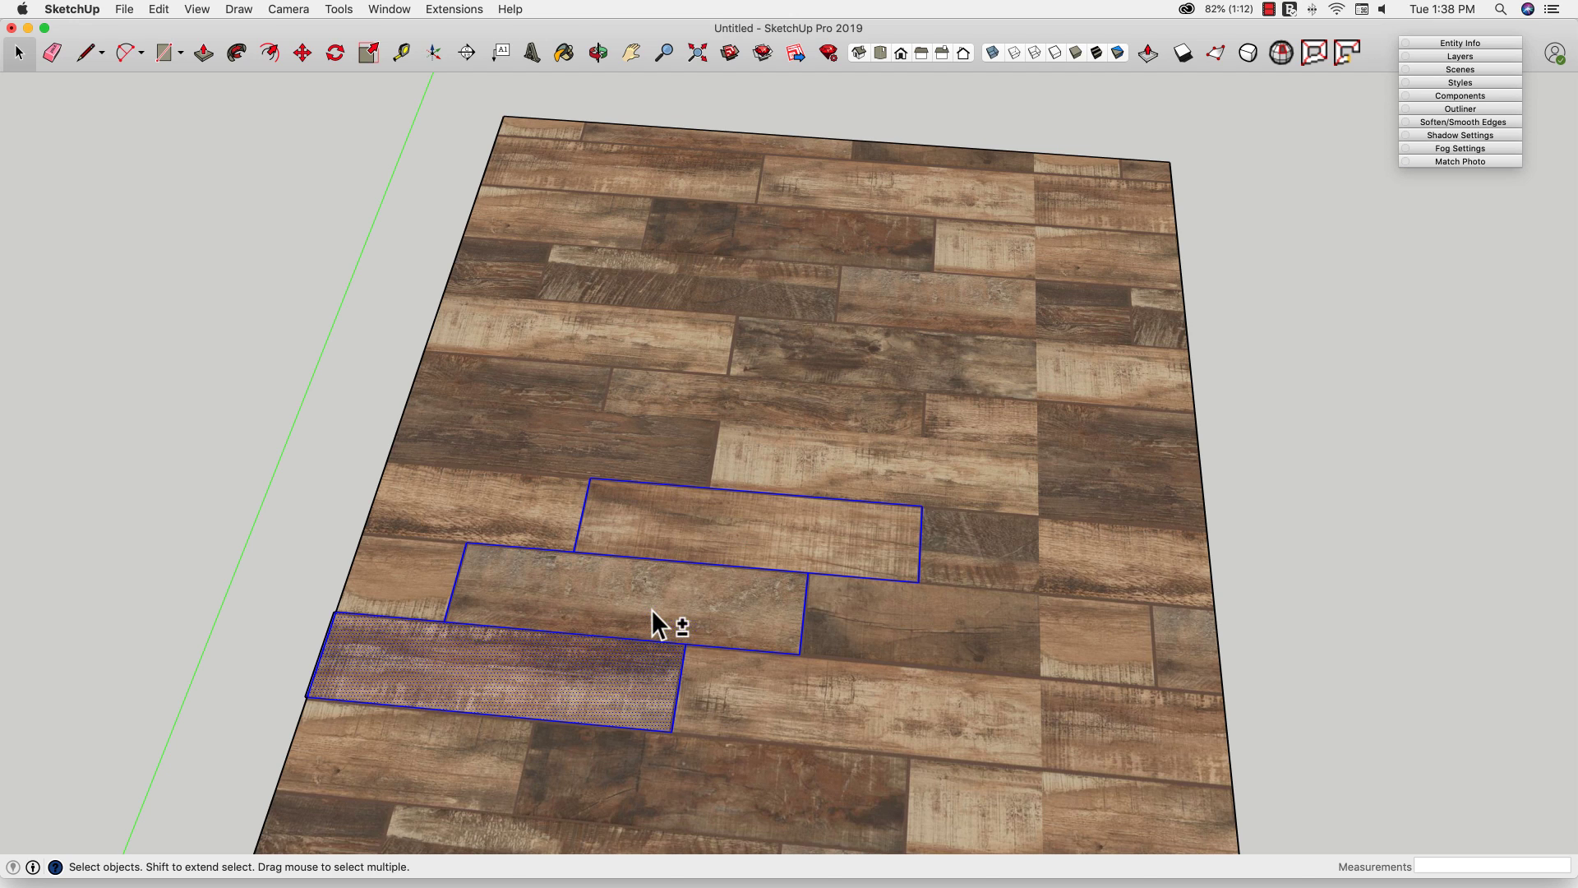
left_click(590, 694, "shift")
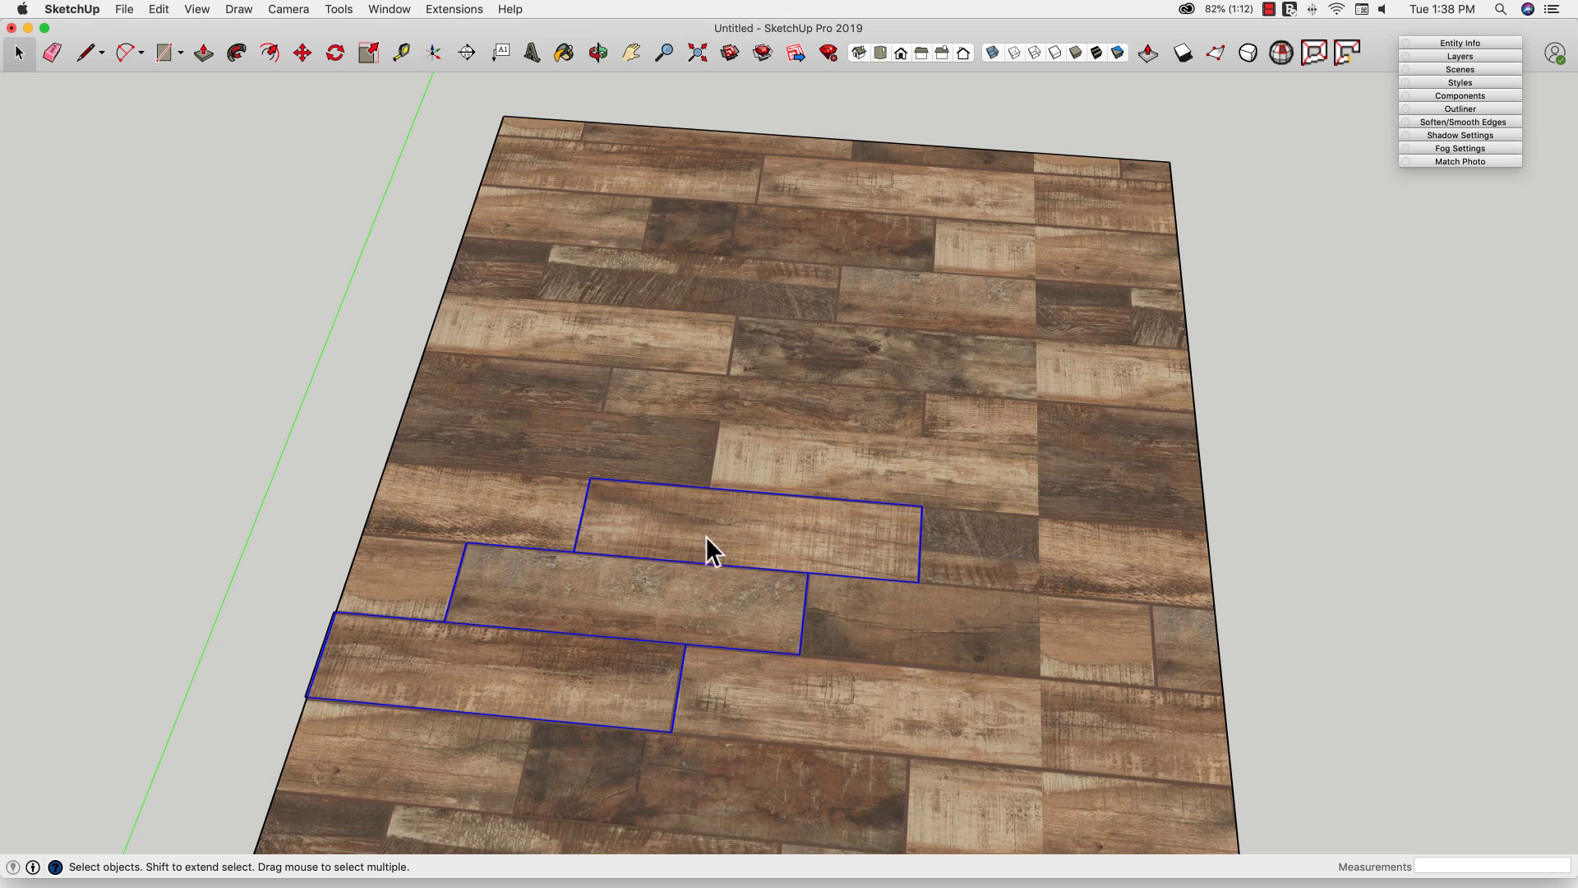
key("m")
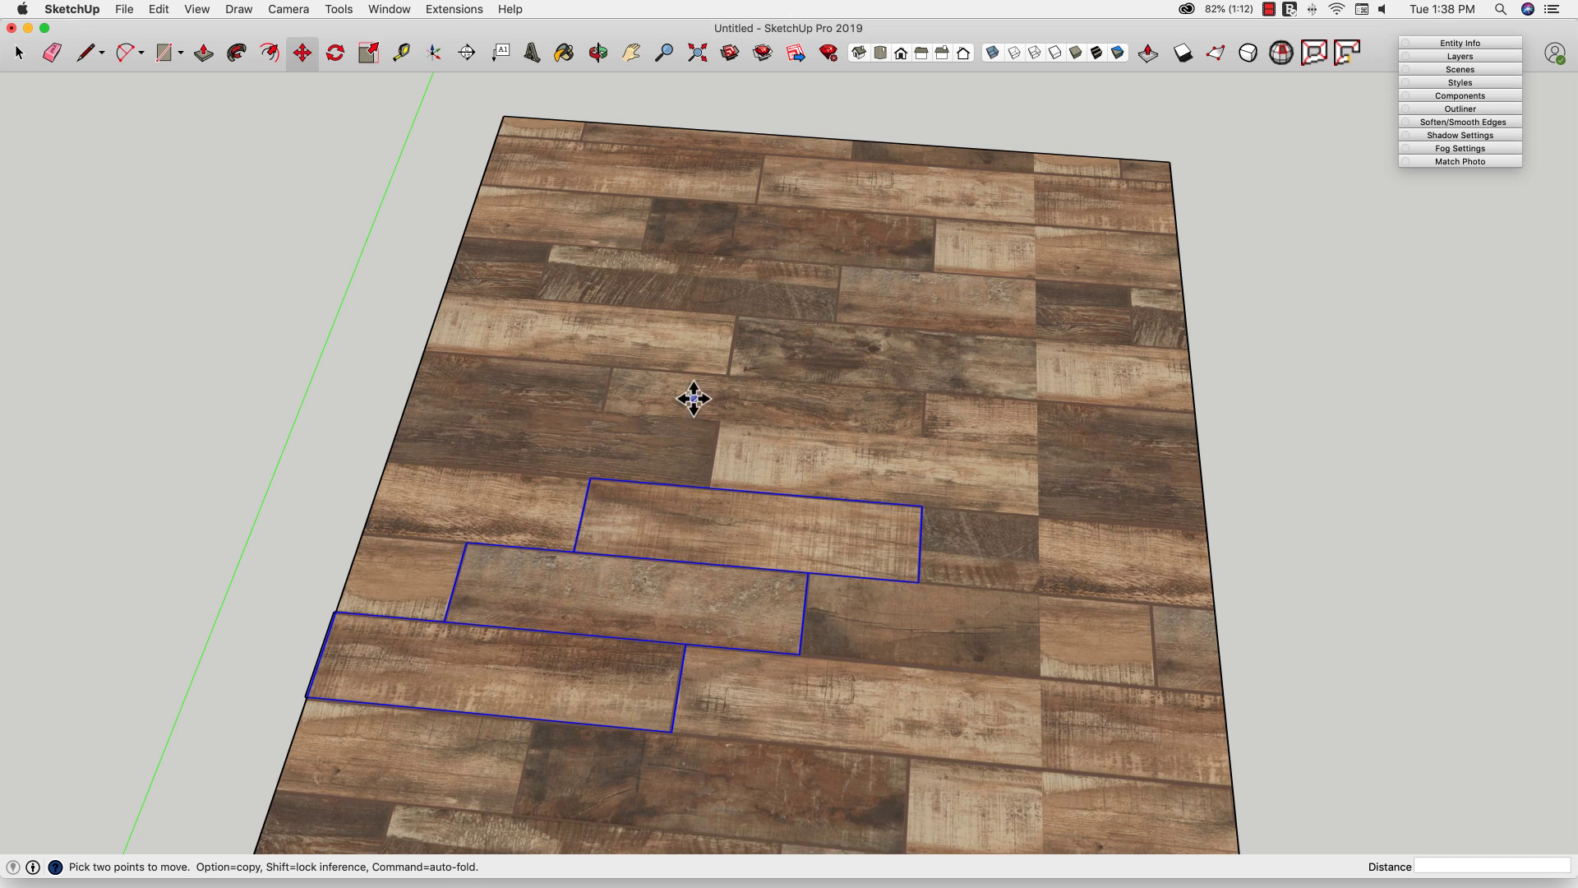
left_click(754, 494)
key("alt")
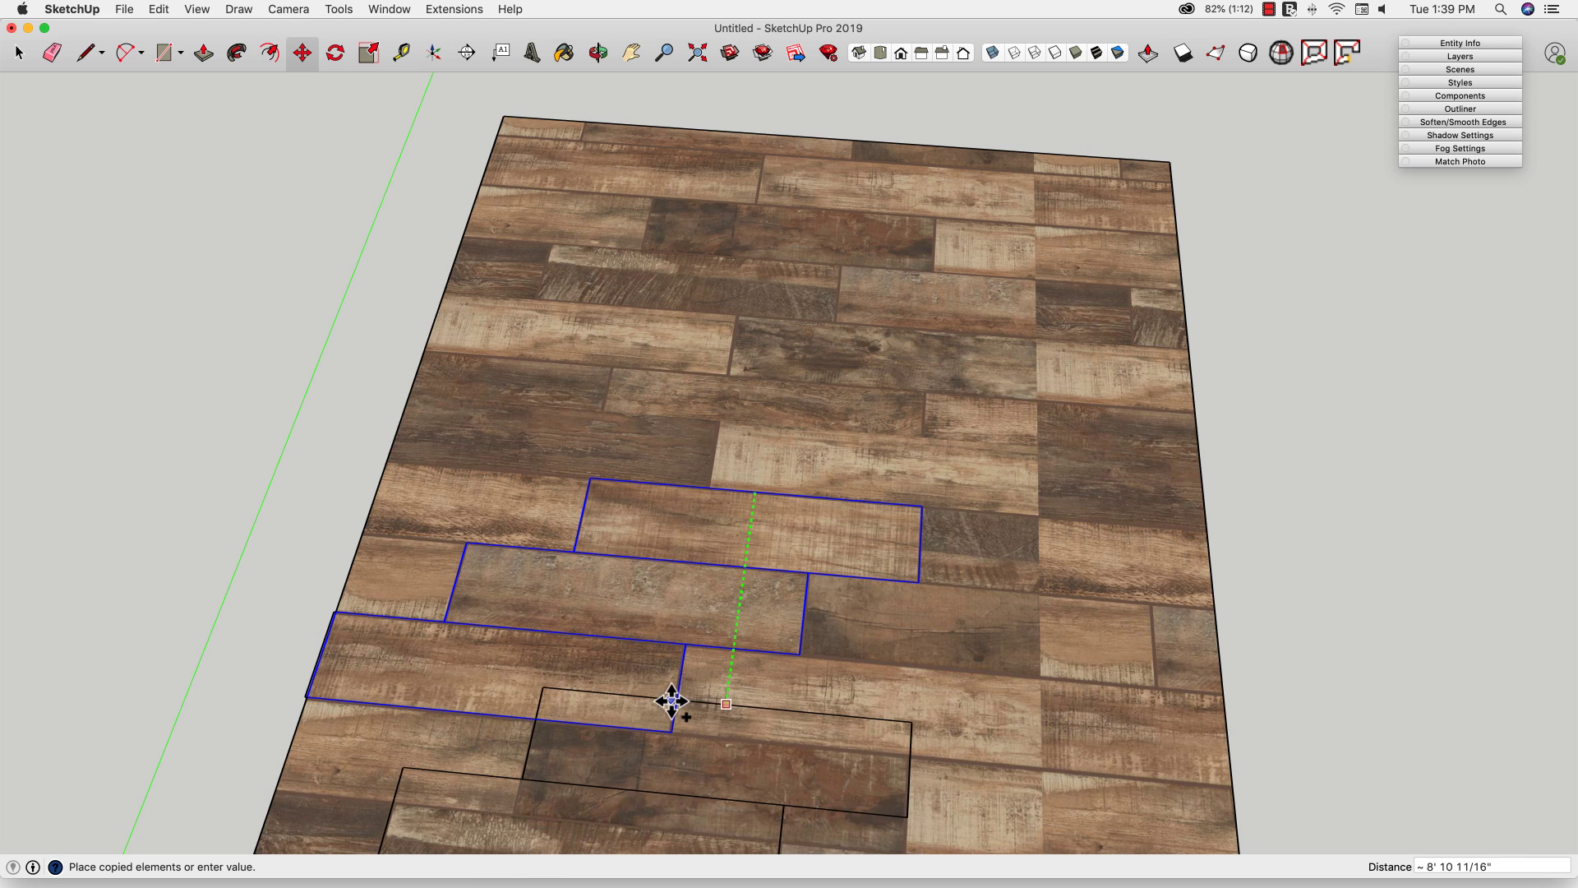
left_click(655, 734)
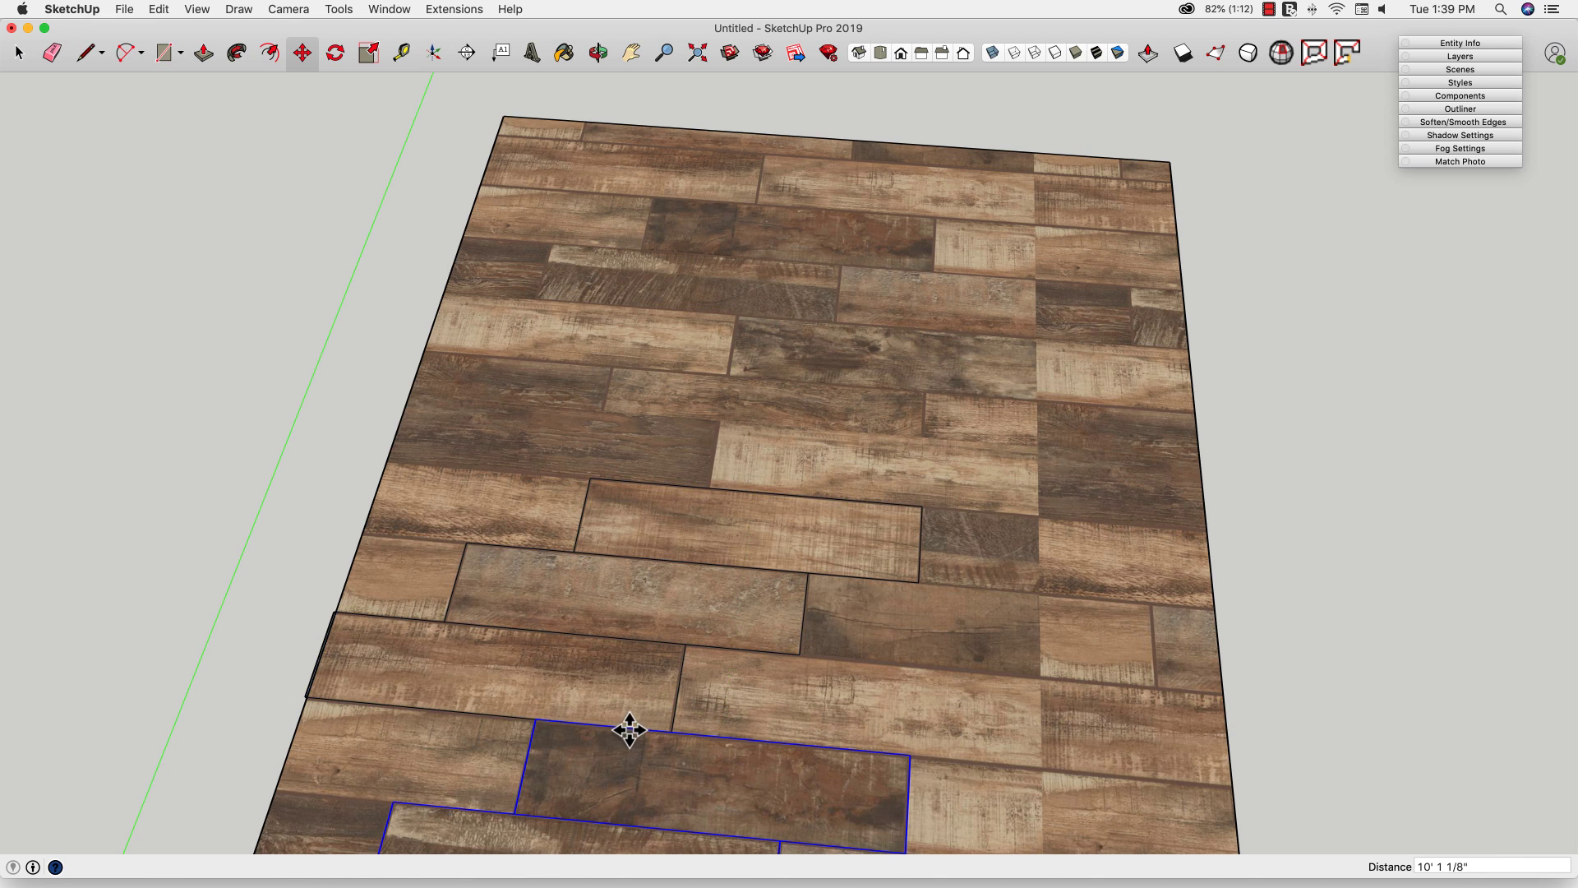
scroll(724, 491, "down", 4)
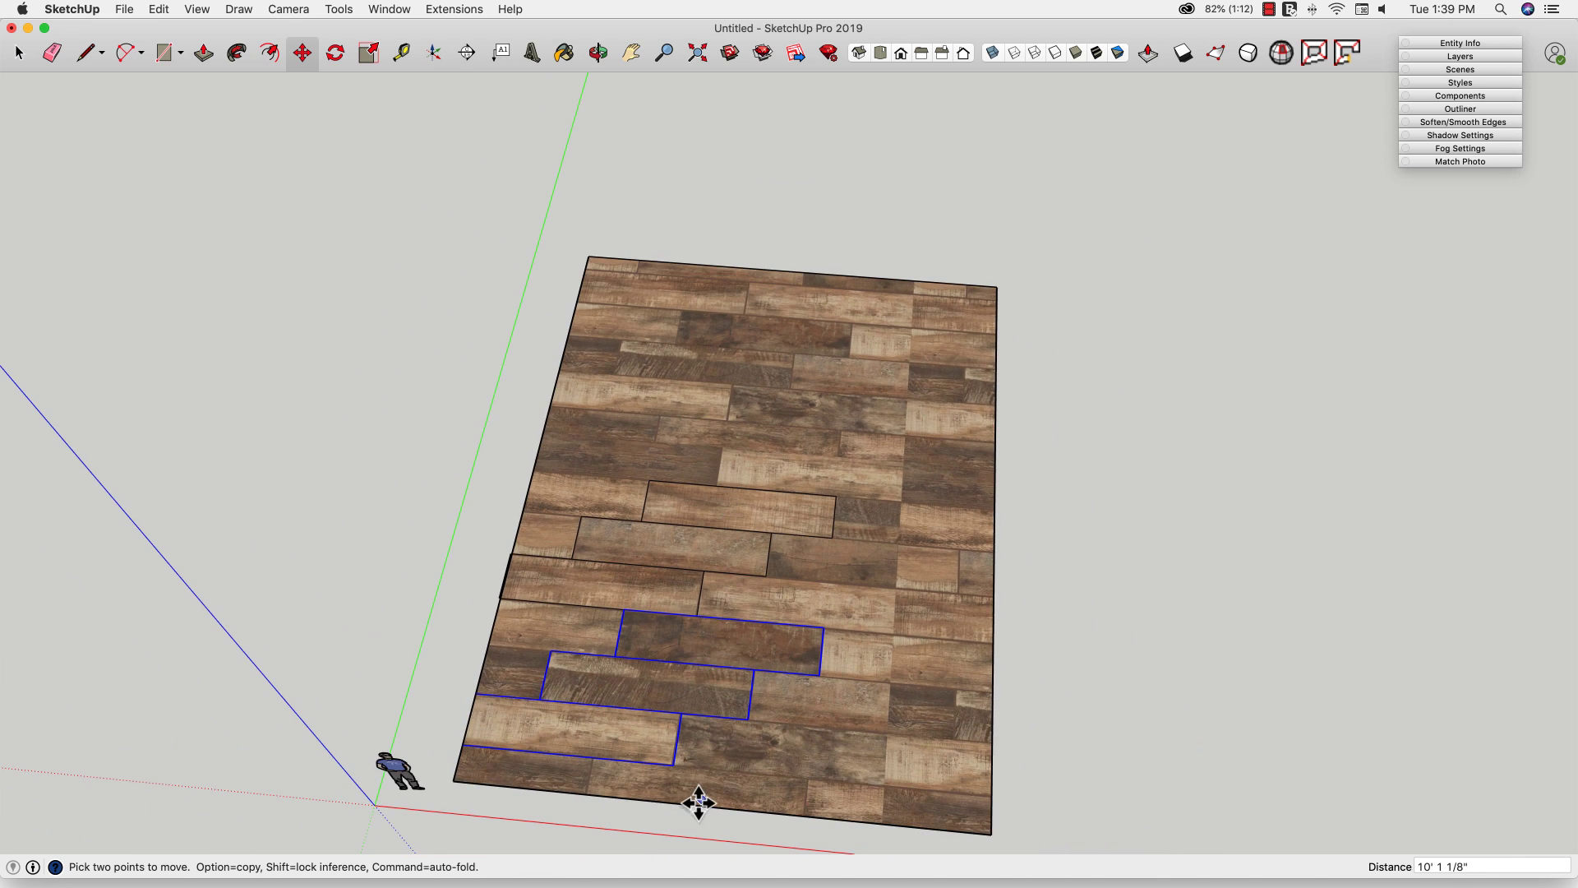
scroll(696, 800, "up", 5)
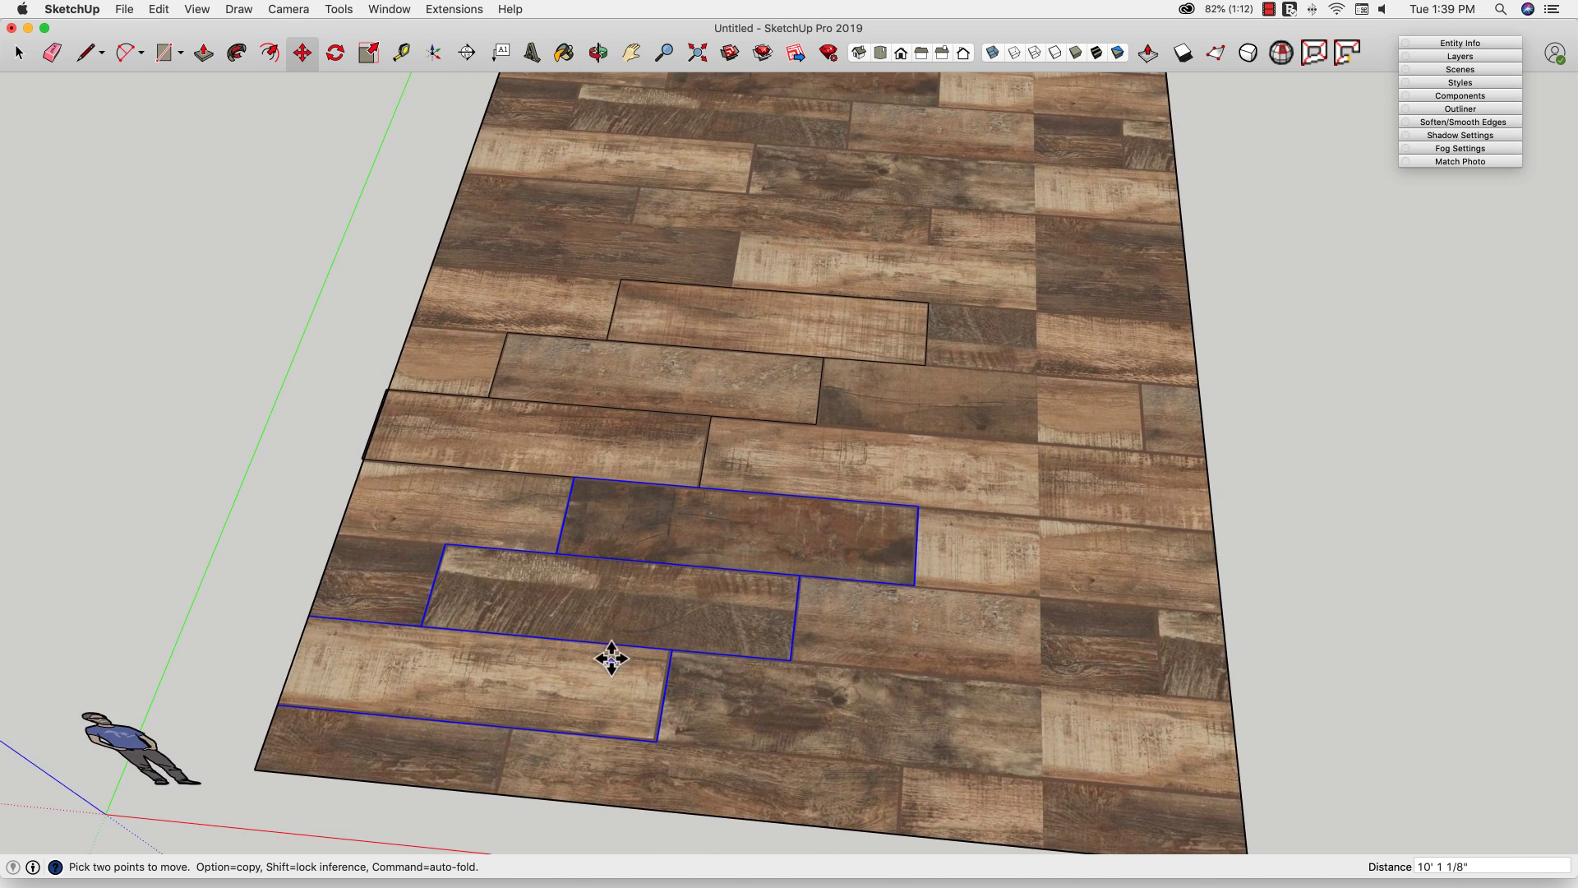
middle_click_drag(611, 658, 606, 723)
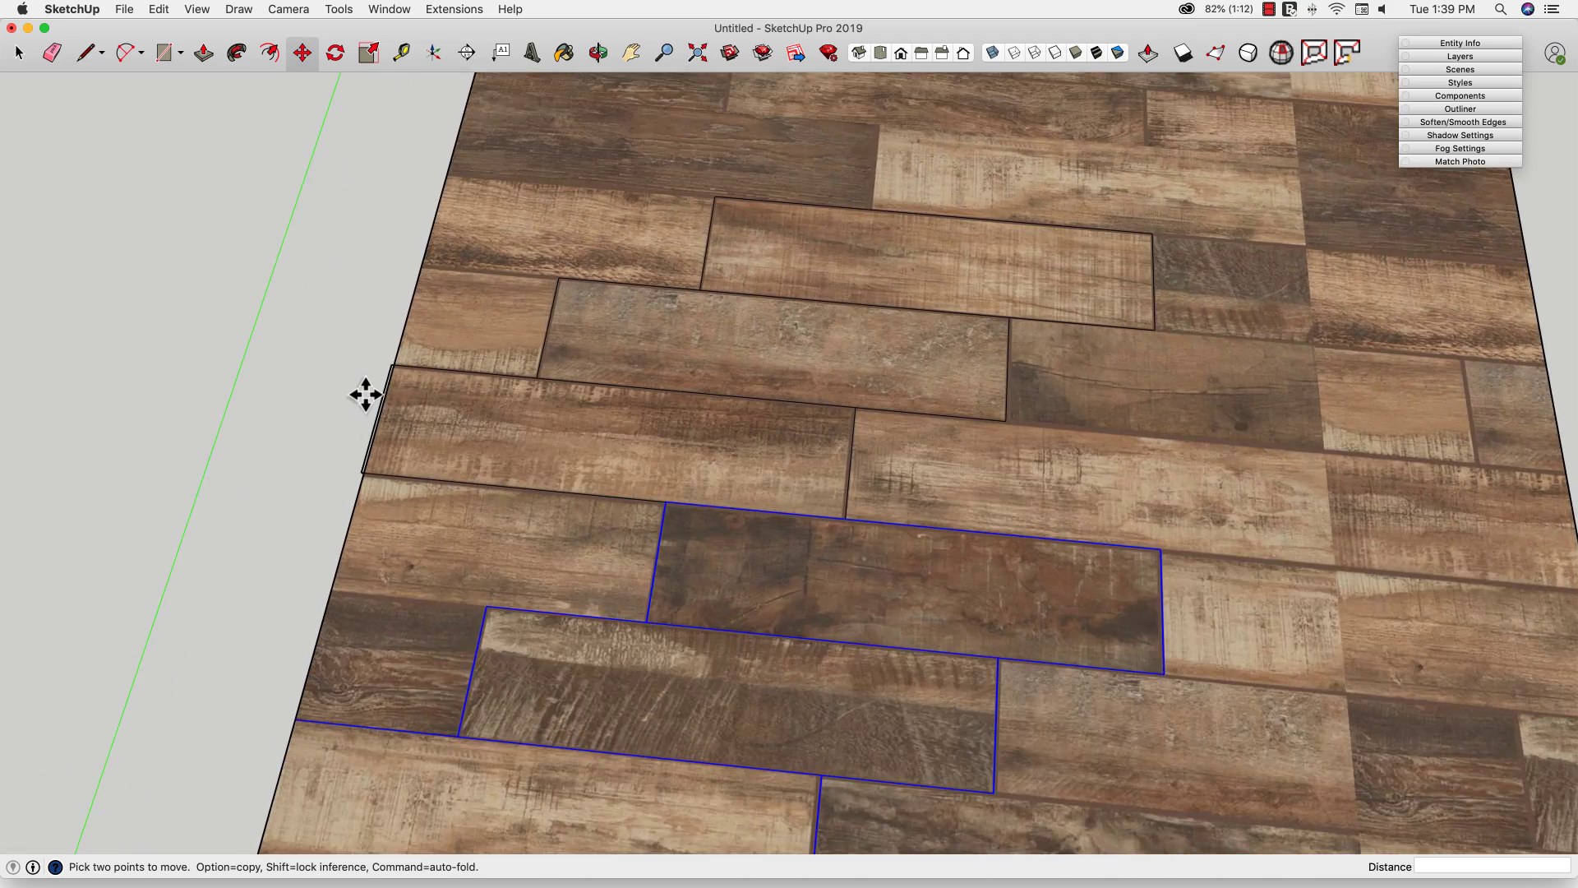
scroll(366, 394, "up", 5)
key("space")
Copy the floor's left edge segment down to the left end of a lower board row
left_click(426, 338)
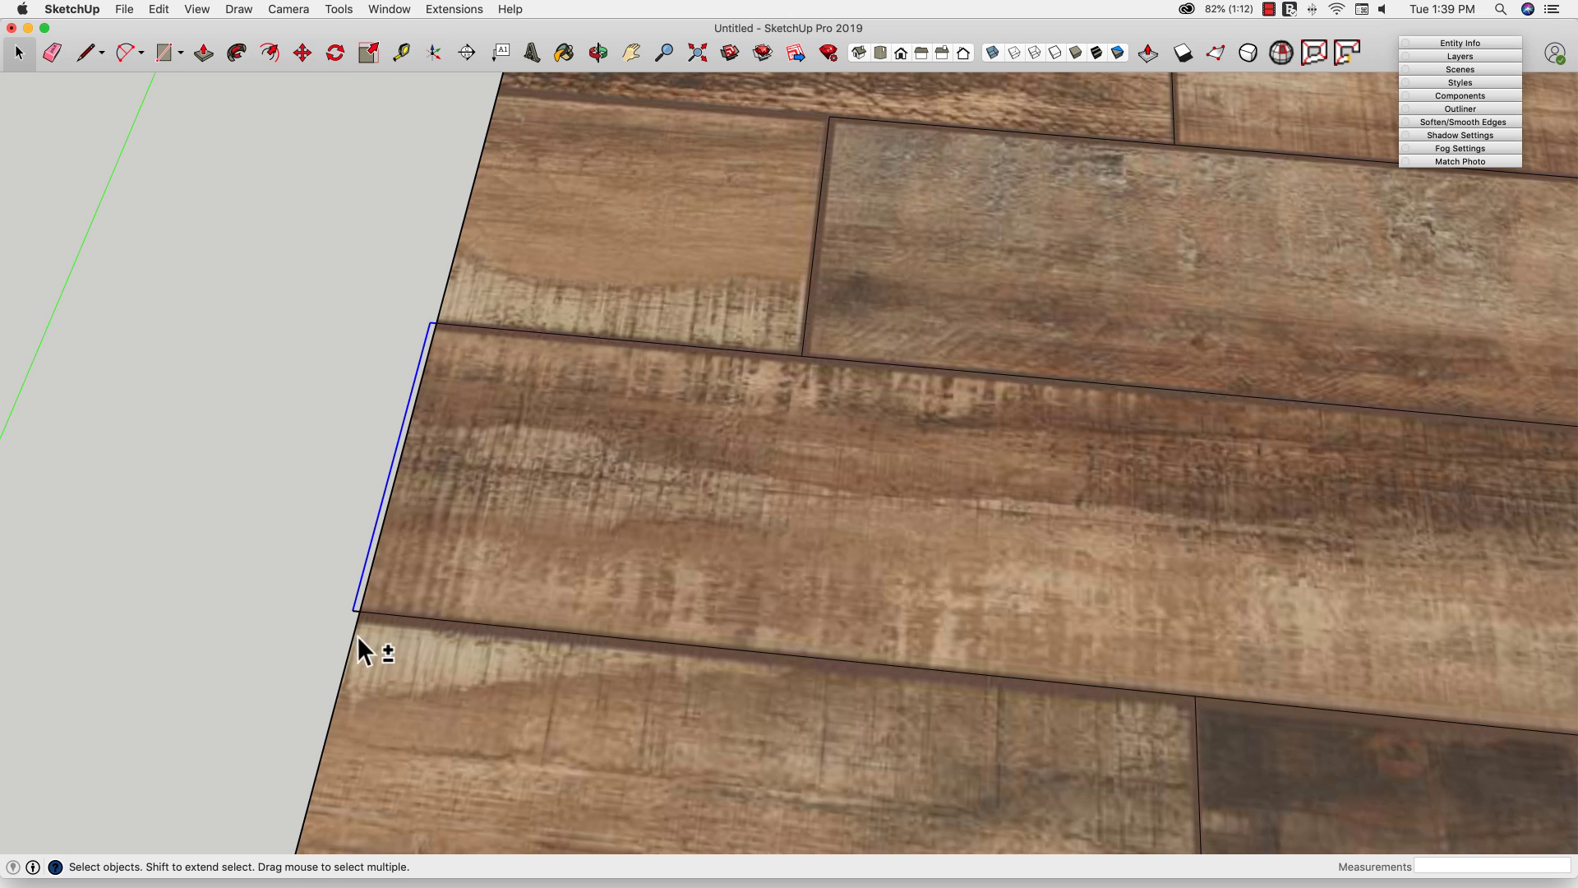
key("m")
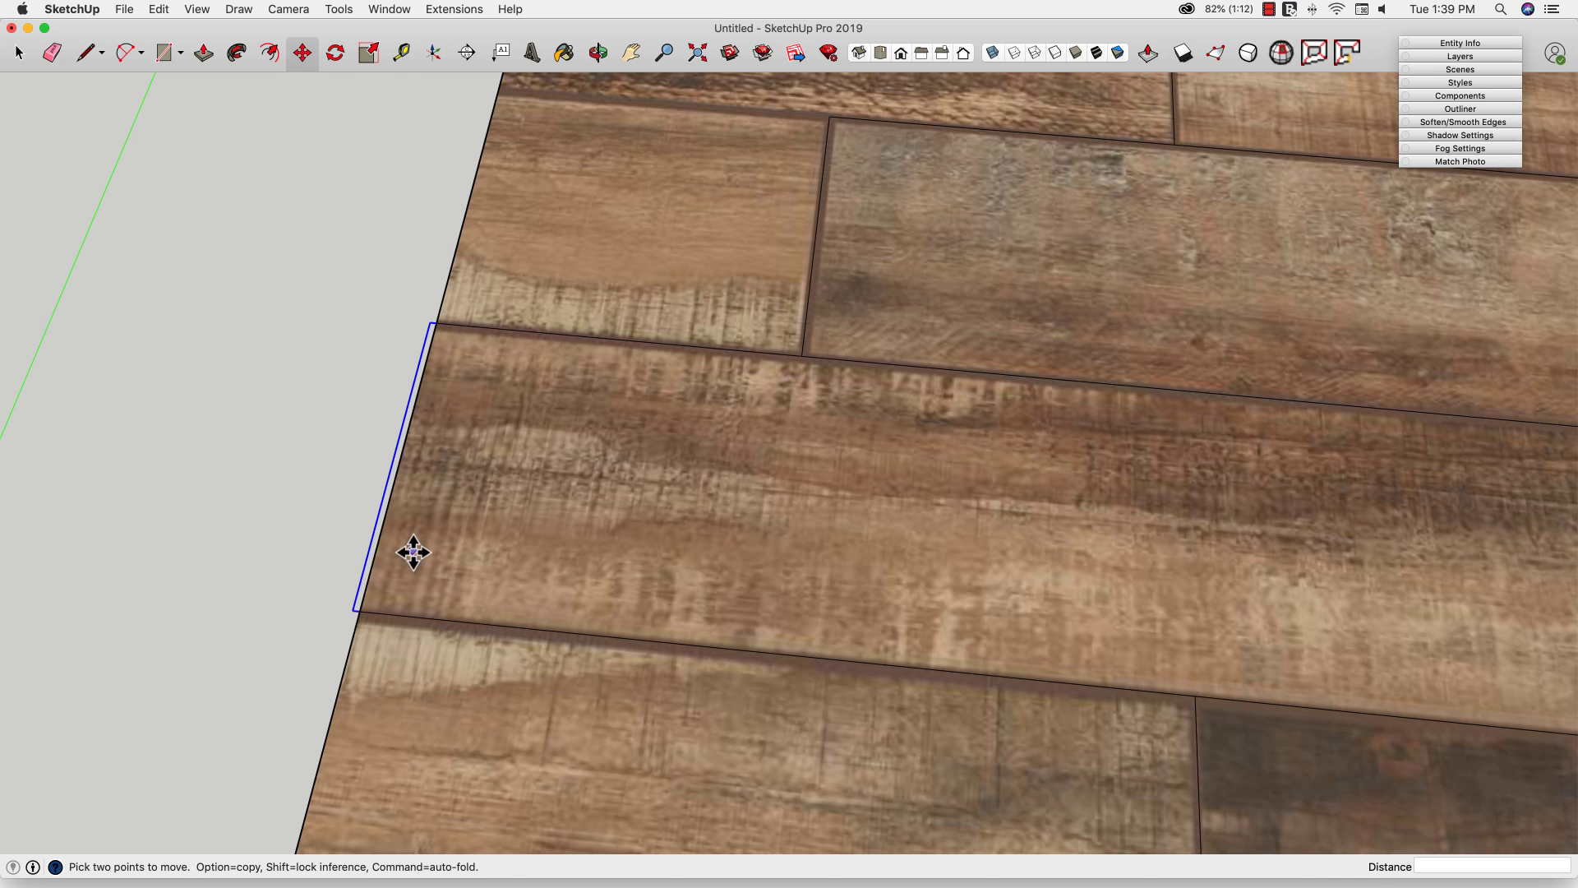
scroll(441, 326, "down", 5)
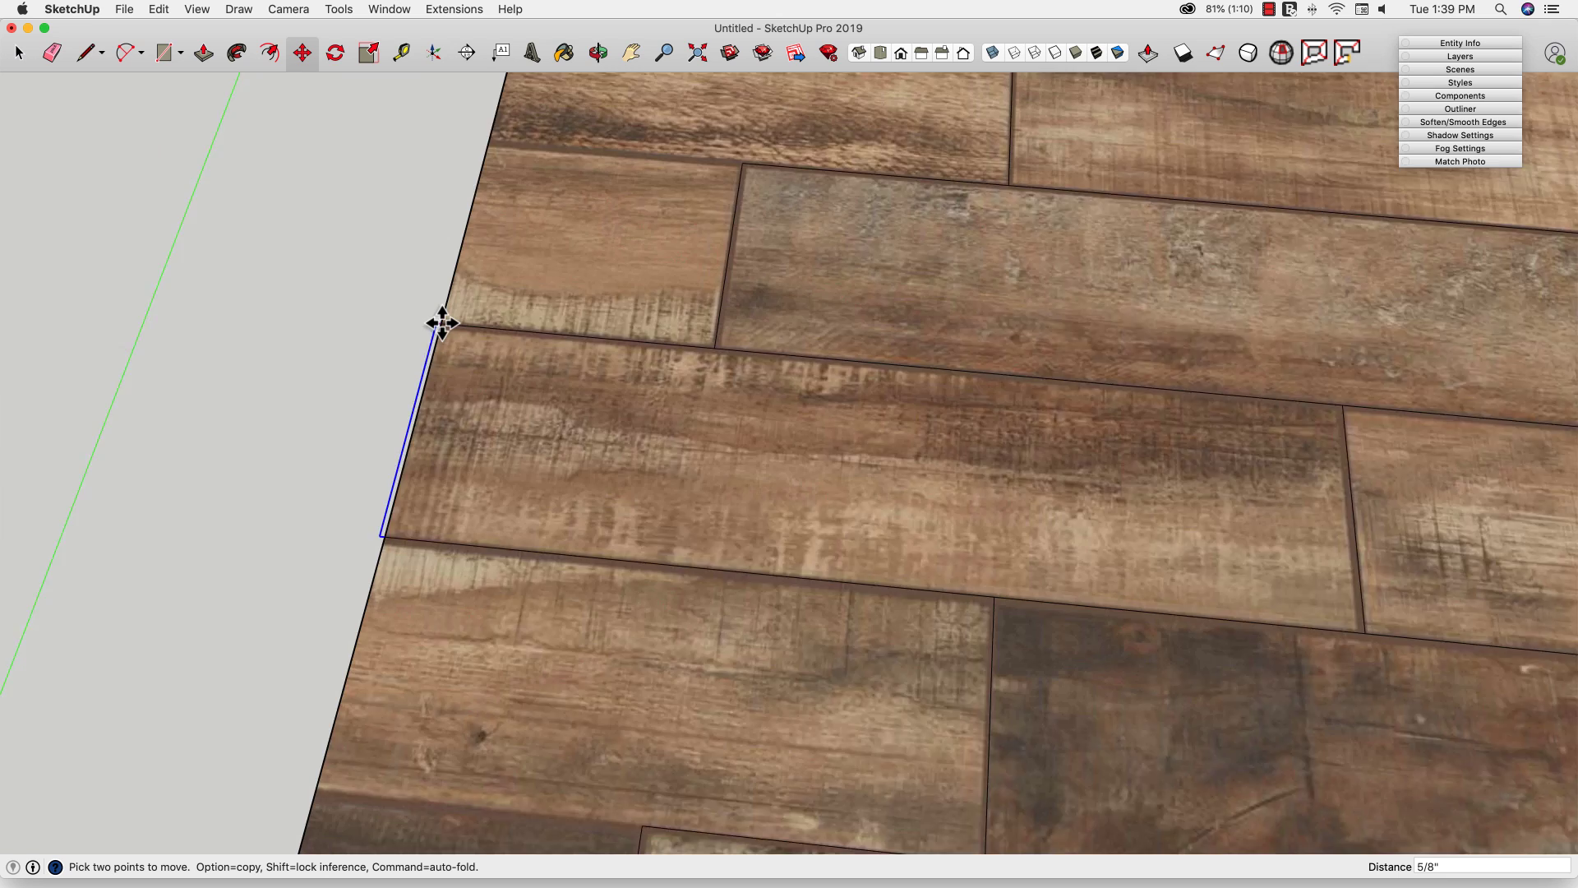
left_click(440, 320)
key("alt")
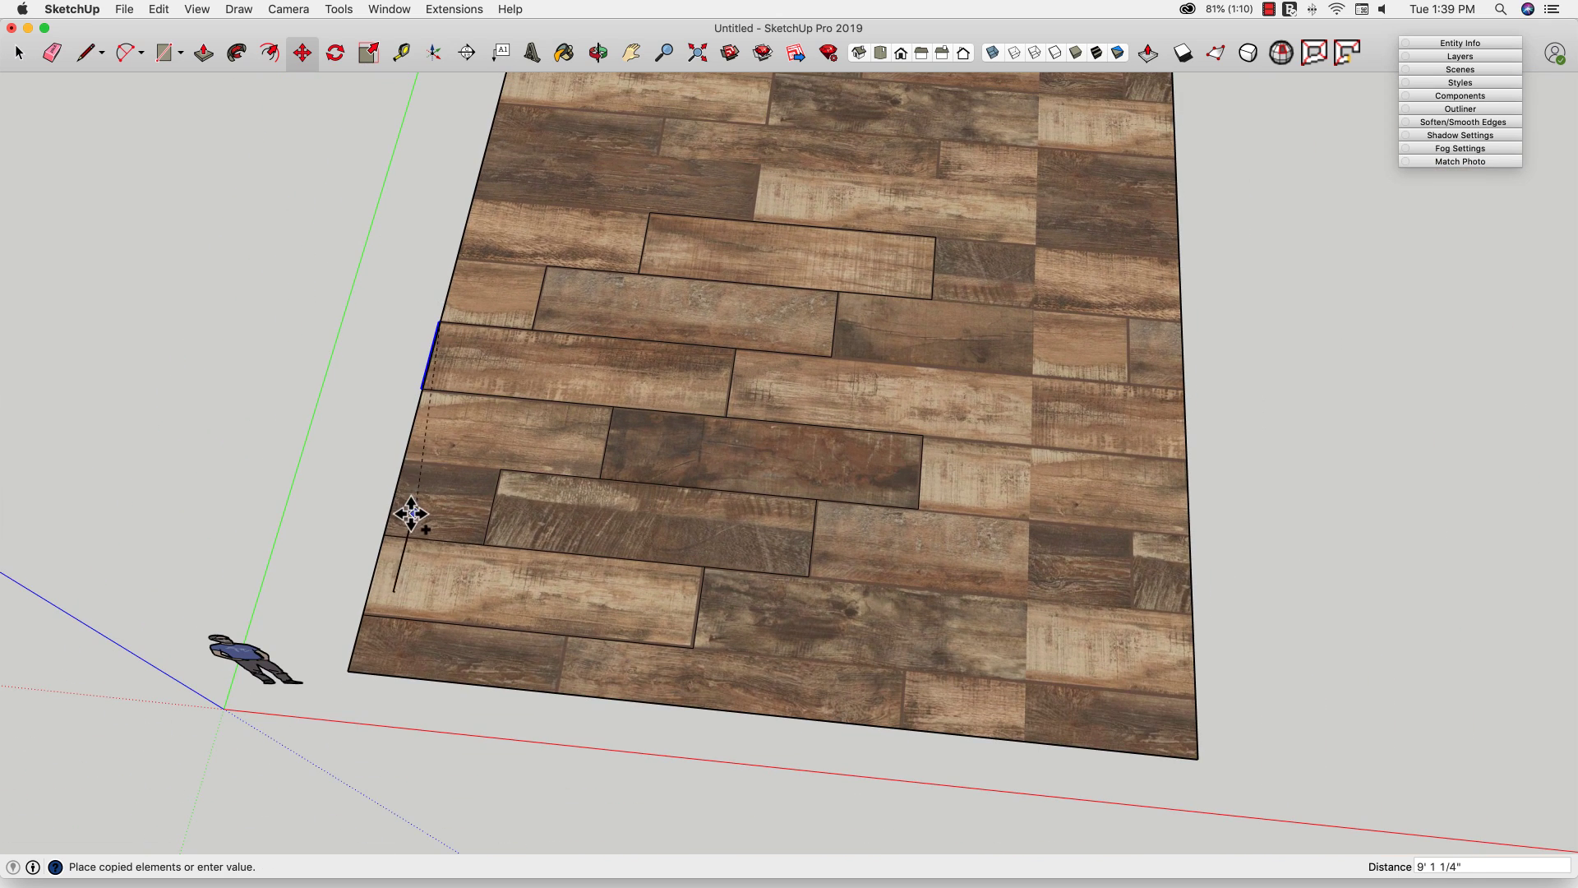
left_click(382, 534)
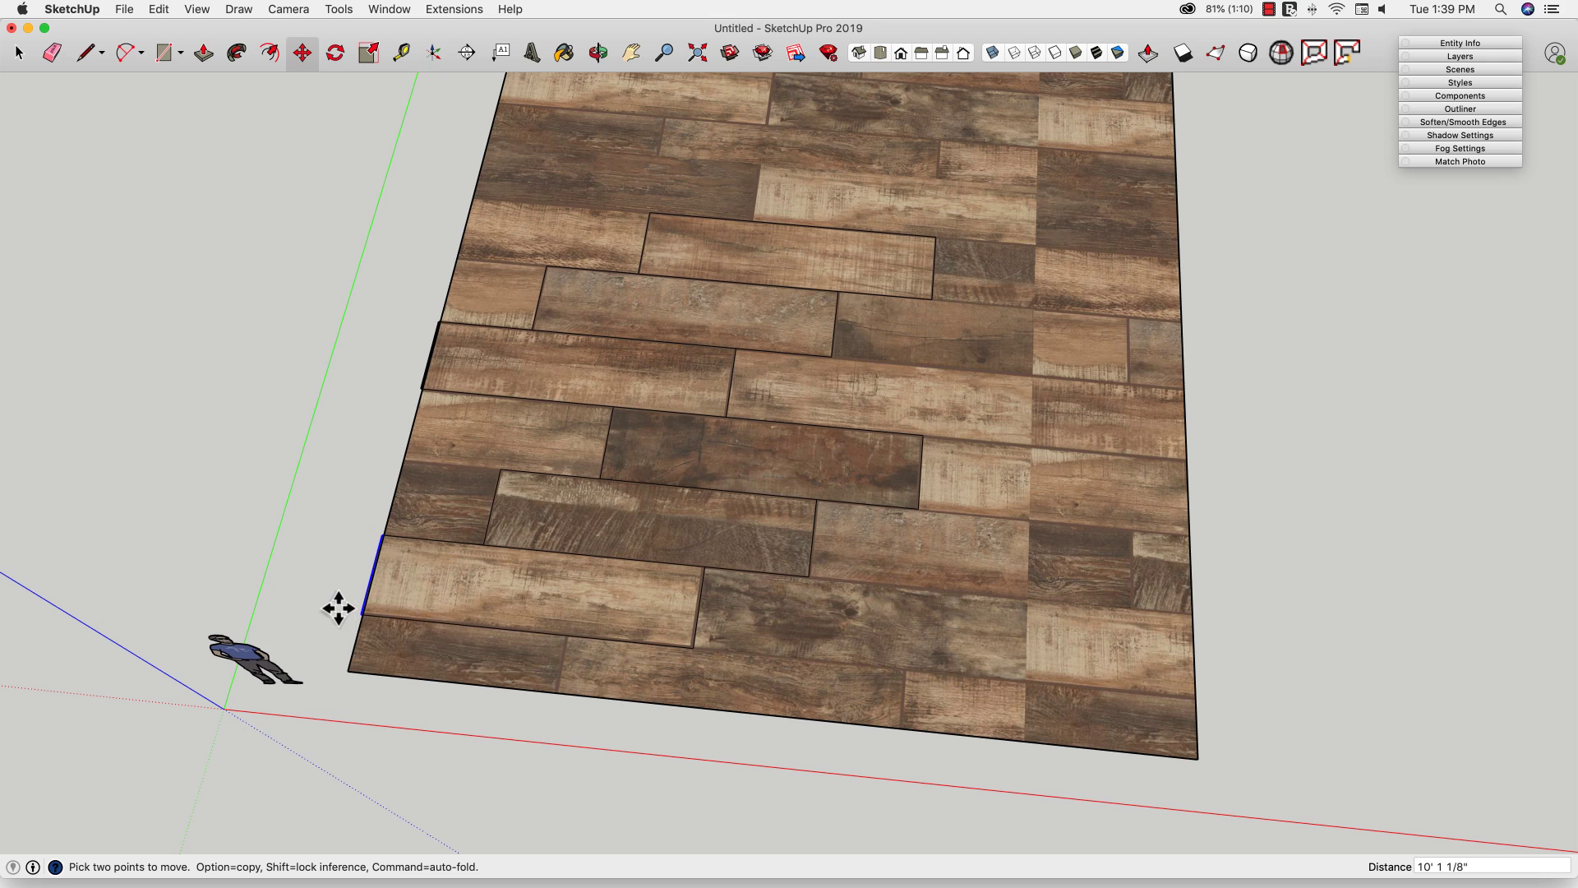
scroll(337, 608, "down", 3)
scroll(359, 584, "up", 8)
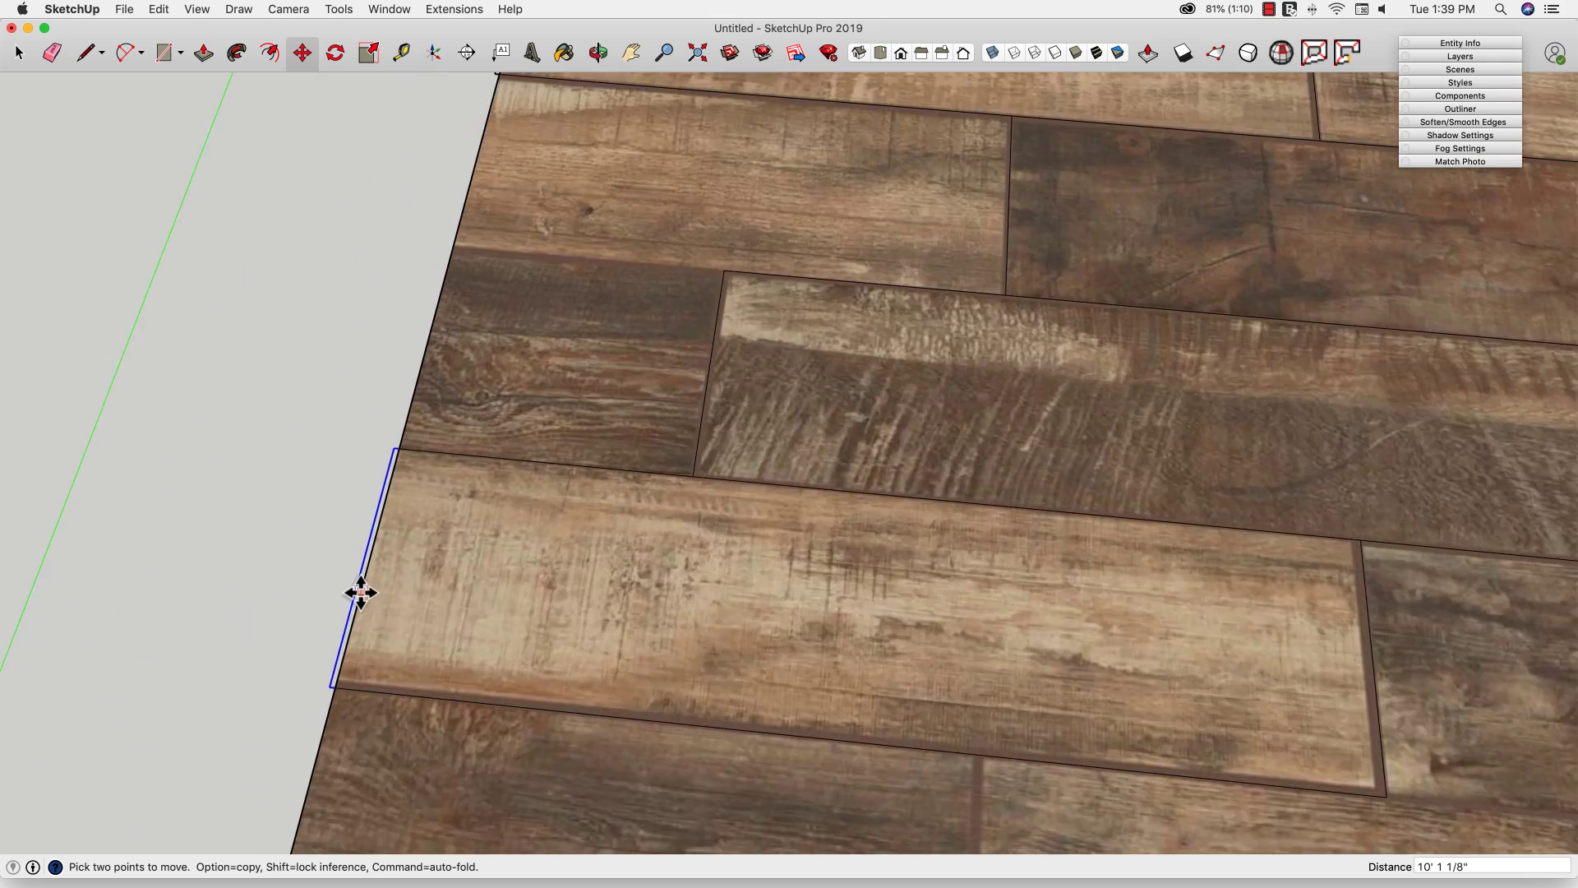
Redraw the lower plank's left edge, remove its old inner edge, and close the upper corner
scroll(361, 592, "up", 2)
key("e")
left_click(355, 602)
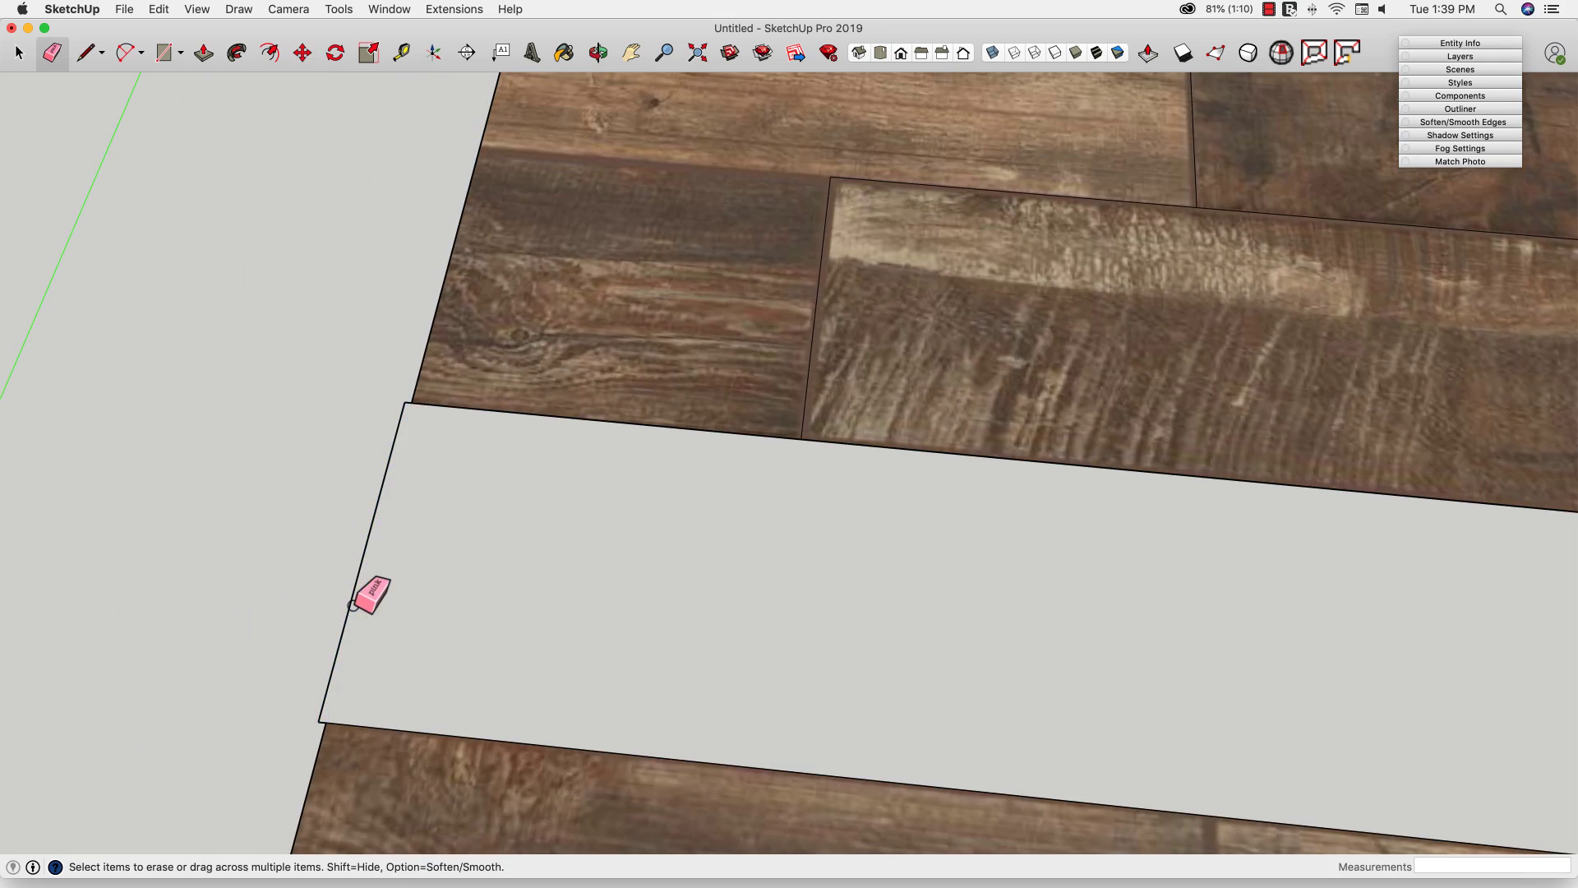
key("super+z")
key("l")
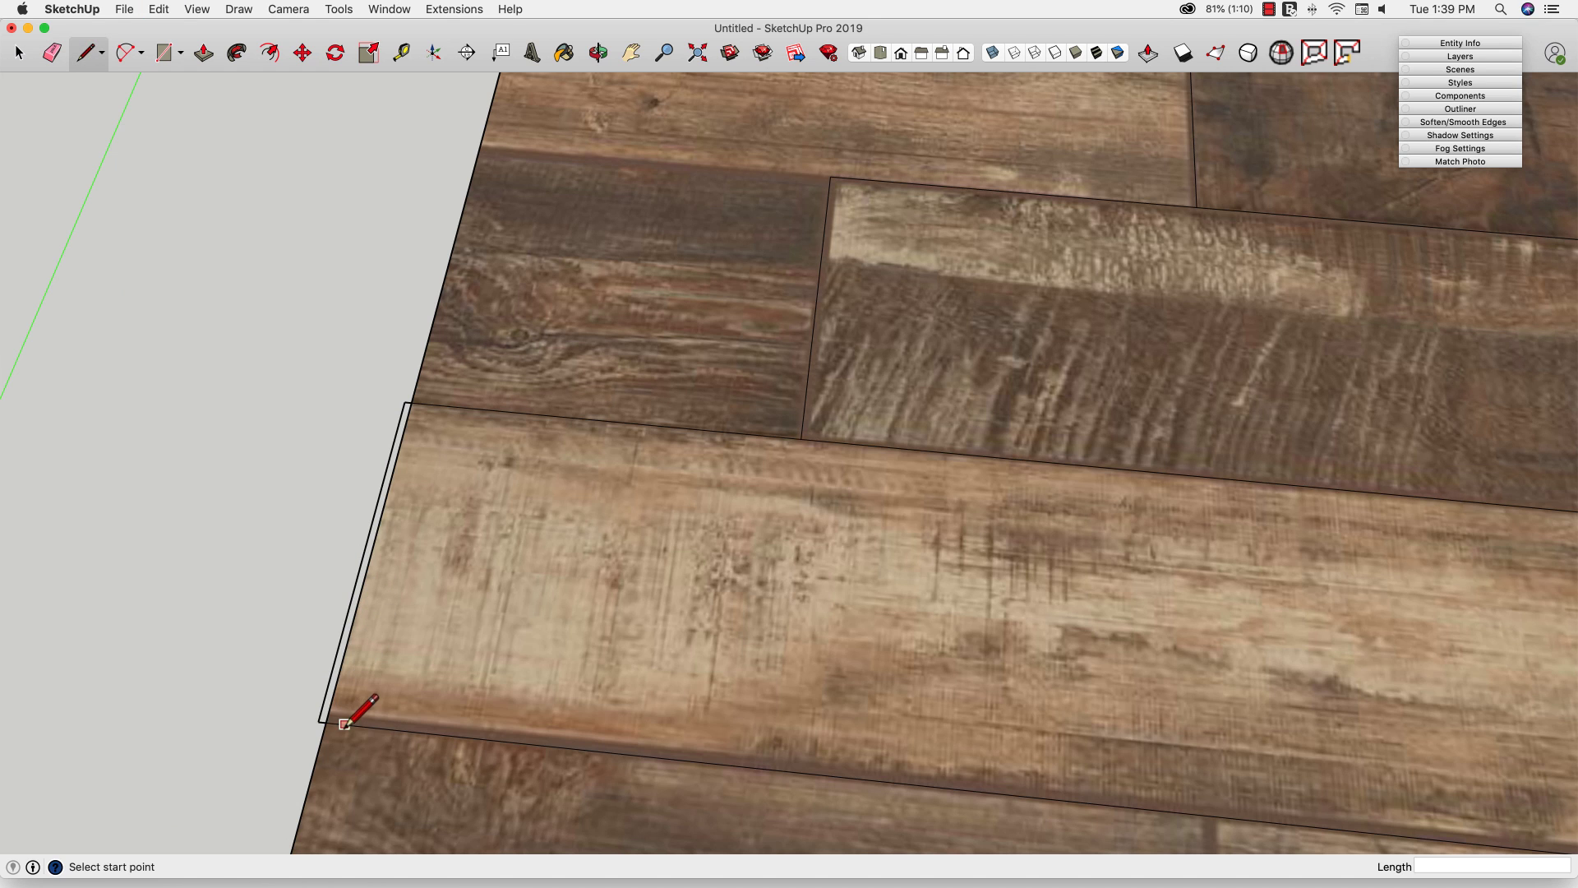
left_click(323, 722)
key("e")
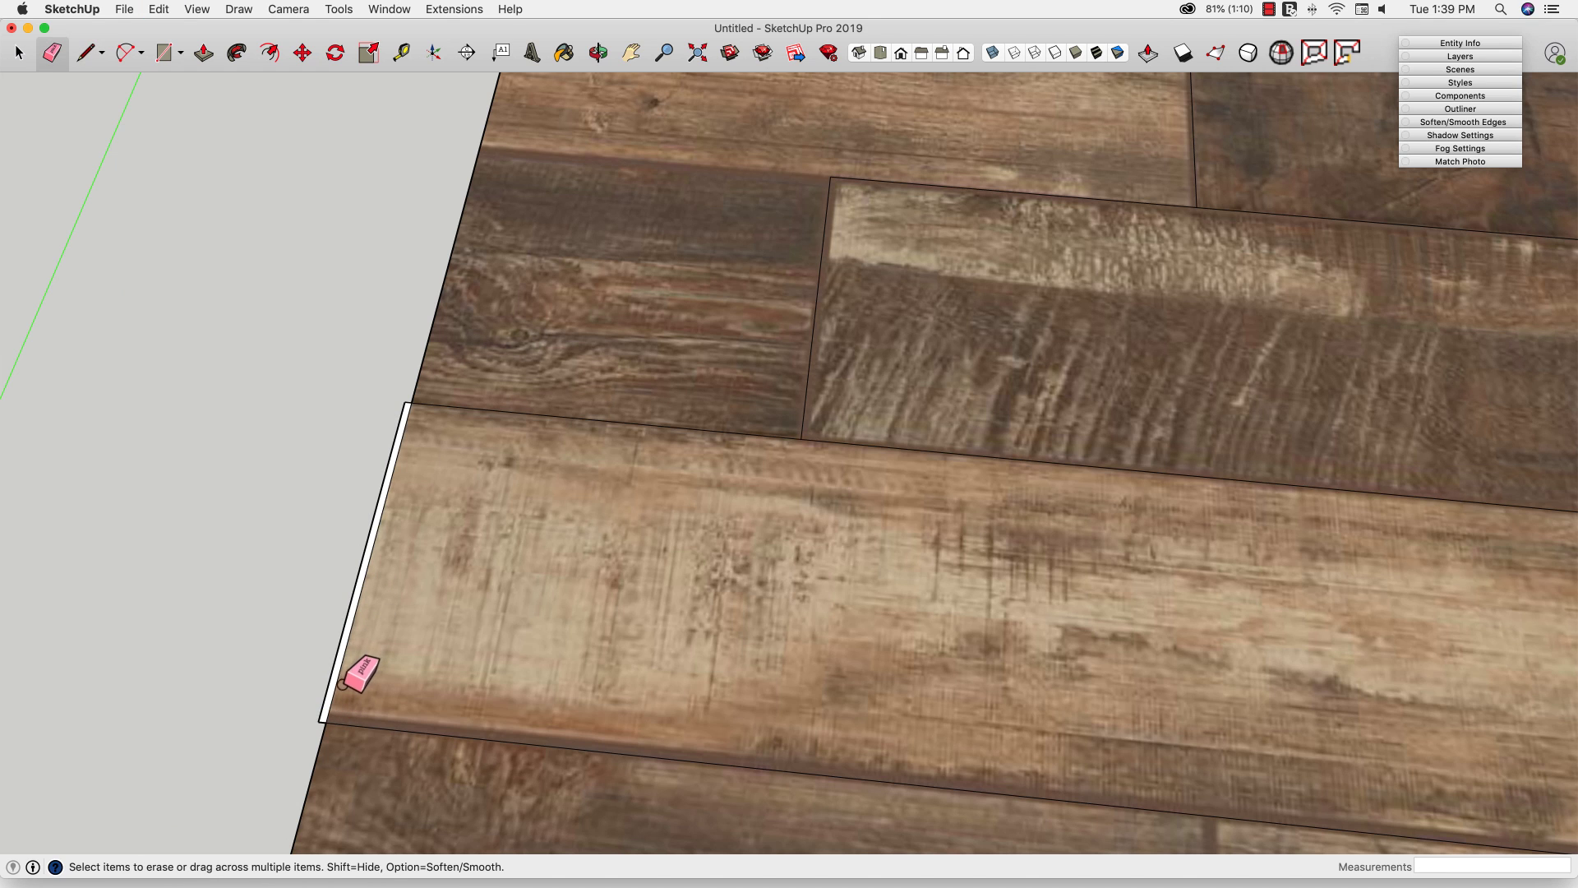
left_click(330, 687)
scroll(329, 687, "down", 6)
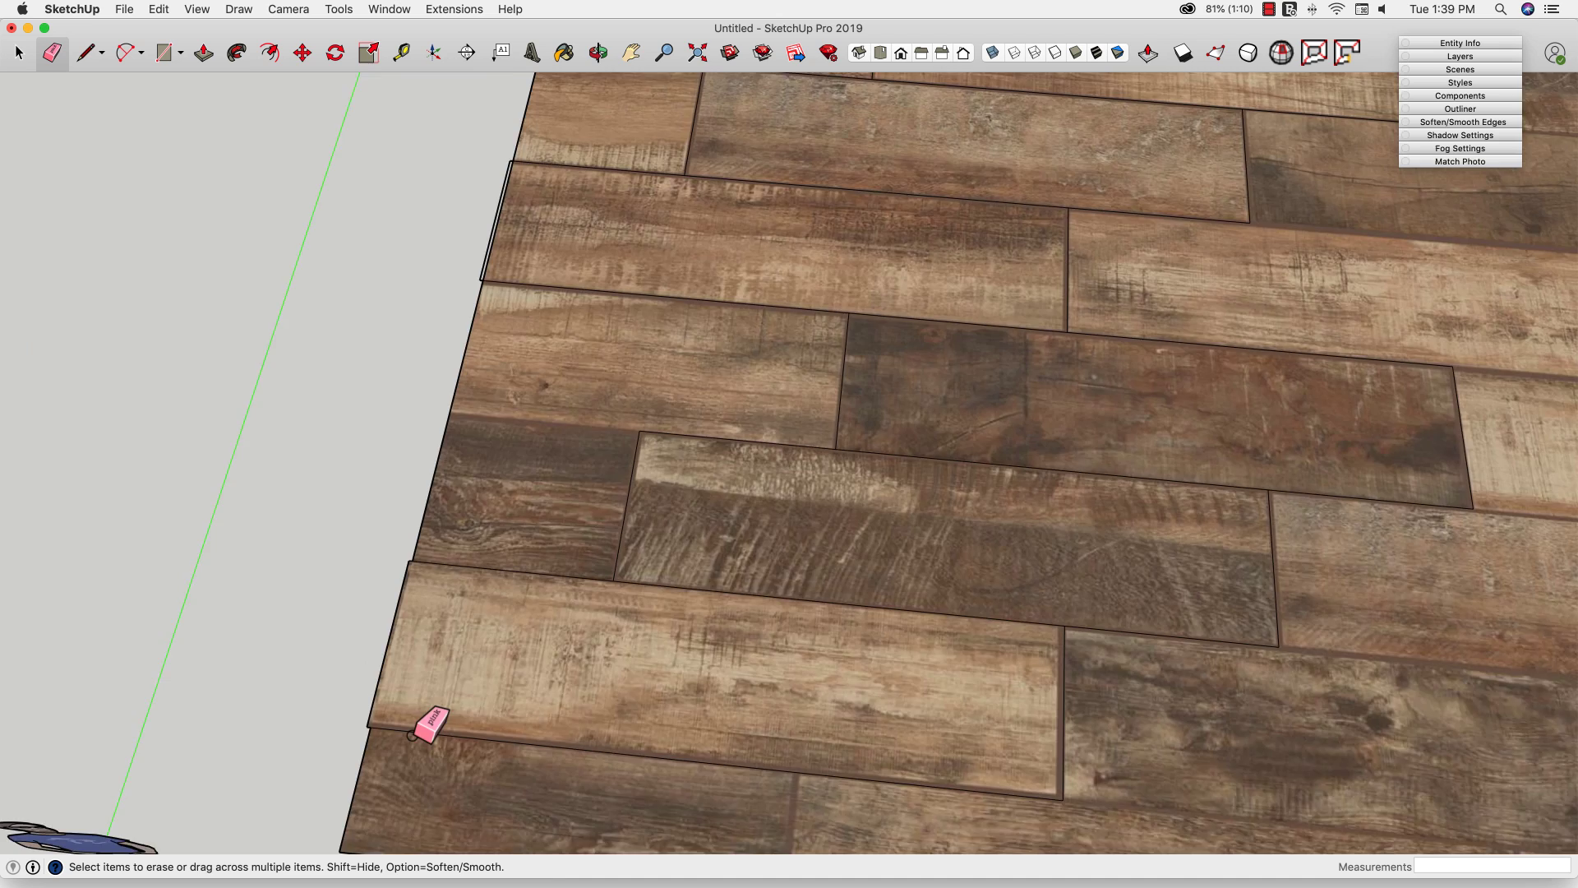
scroll(494, 338, "up", 4)
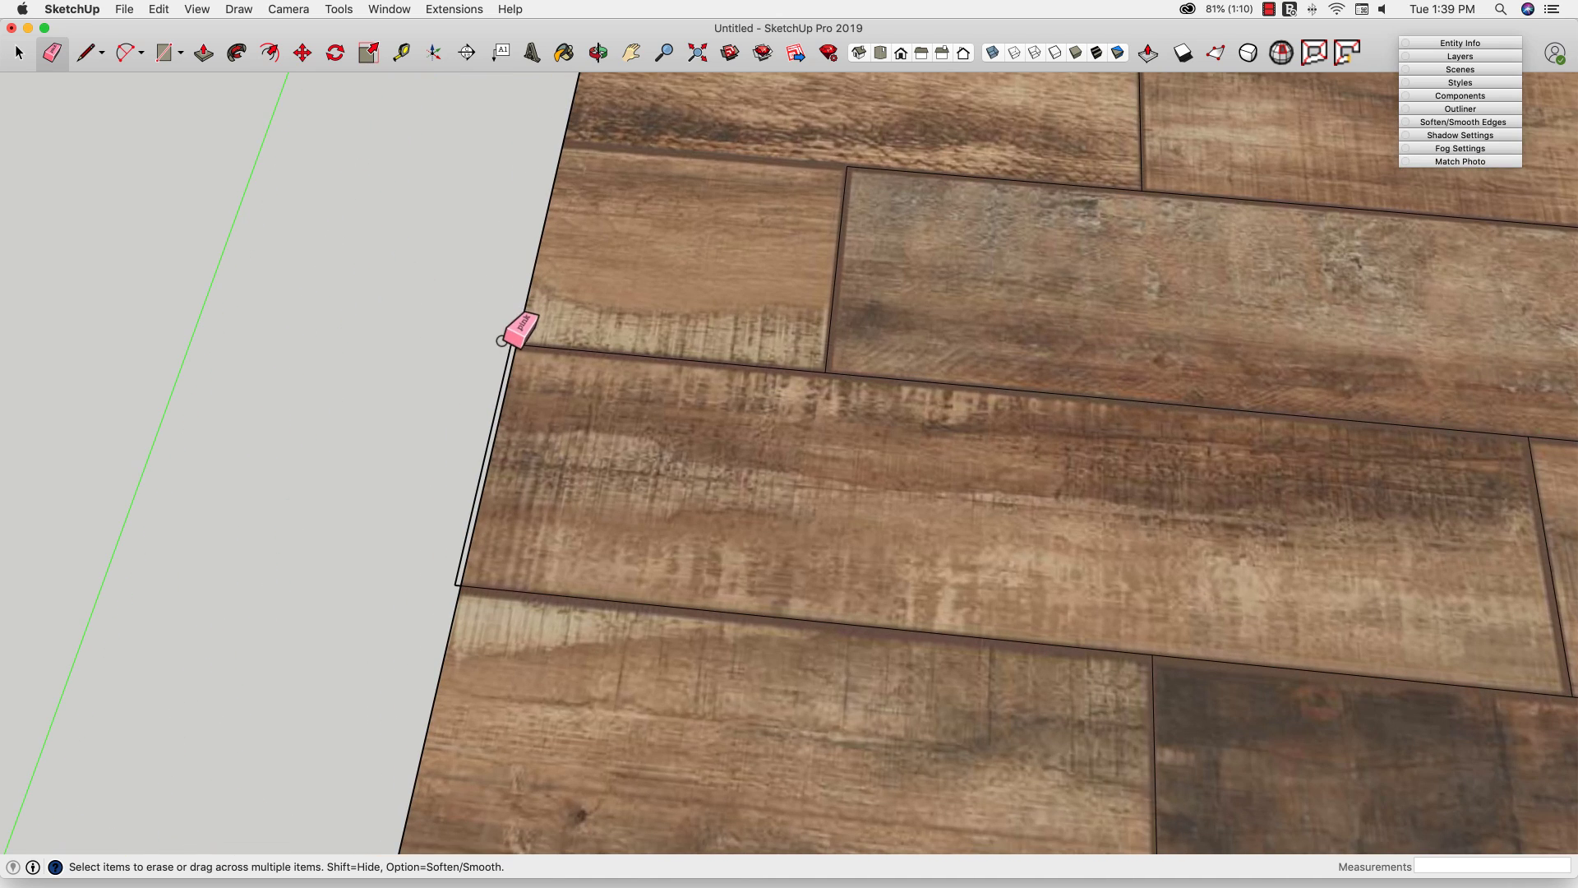
key("l")
left_click(515, 343)
Erase the surrounding floor's border edges and leftover faces, leaving the six planks
key("e")
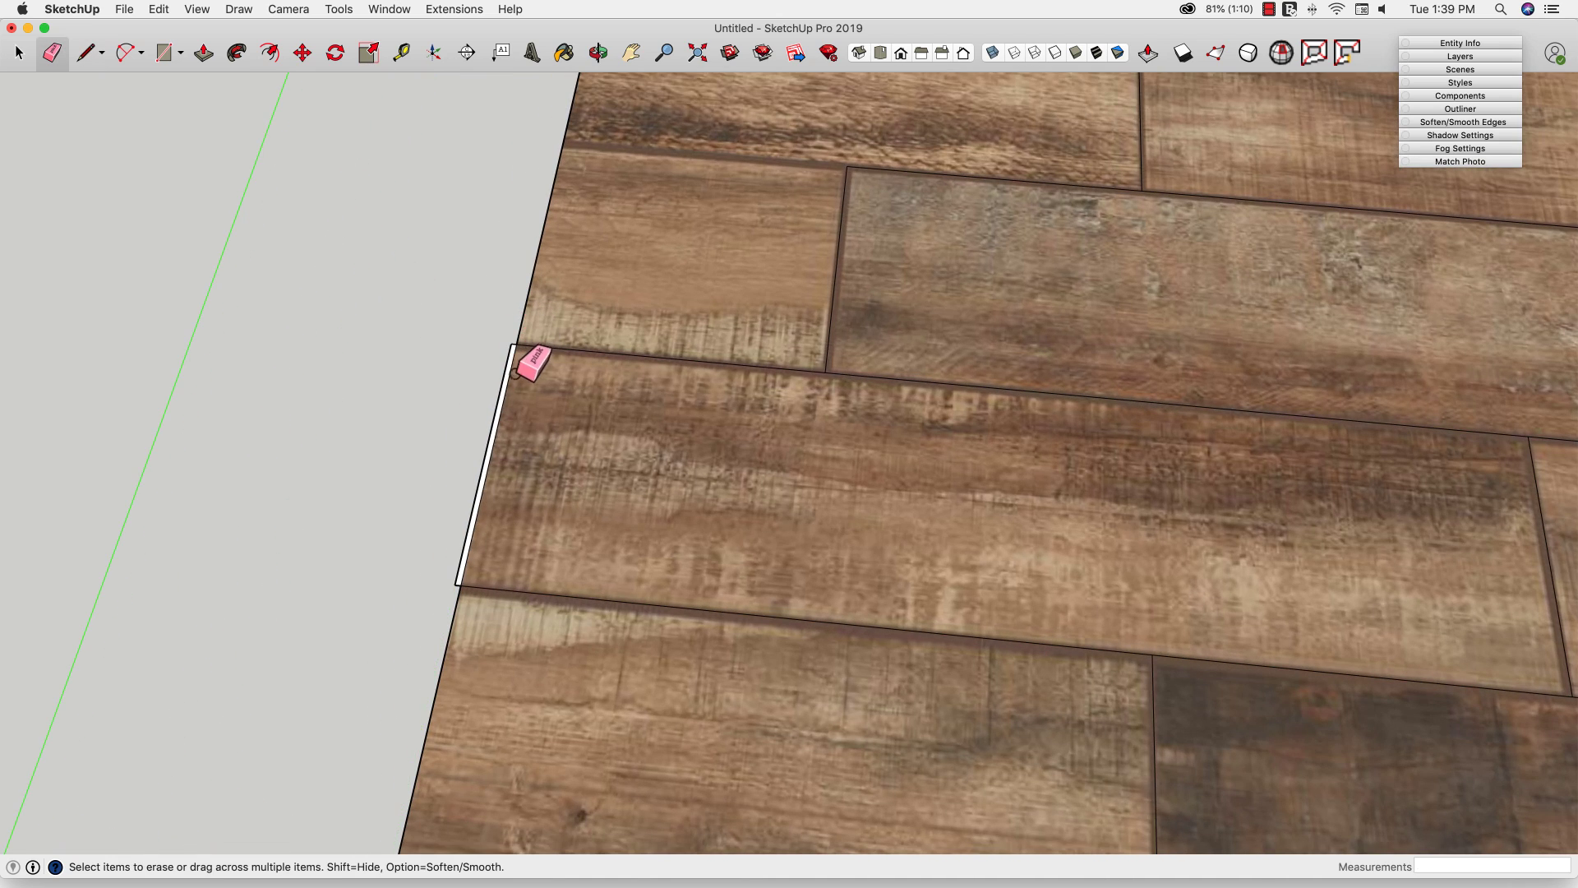
scroll(440, 361, "down", 6)
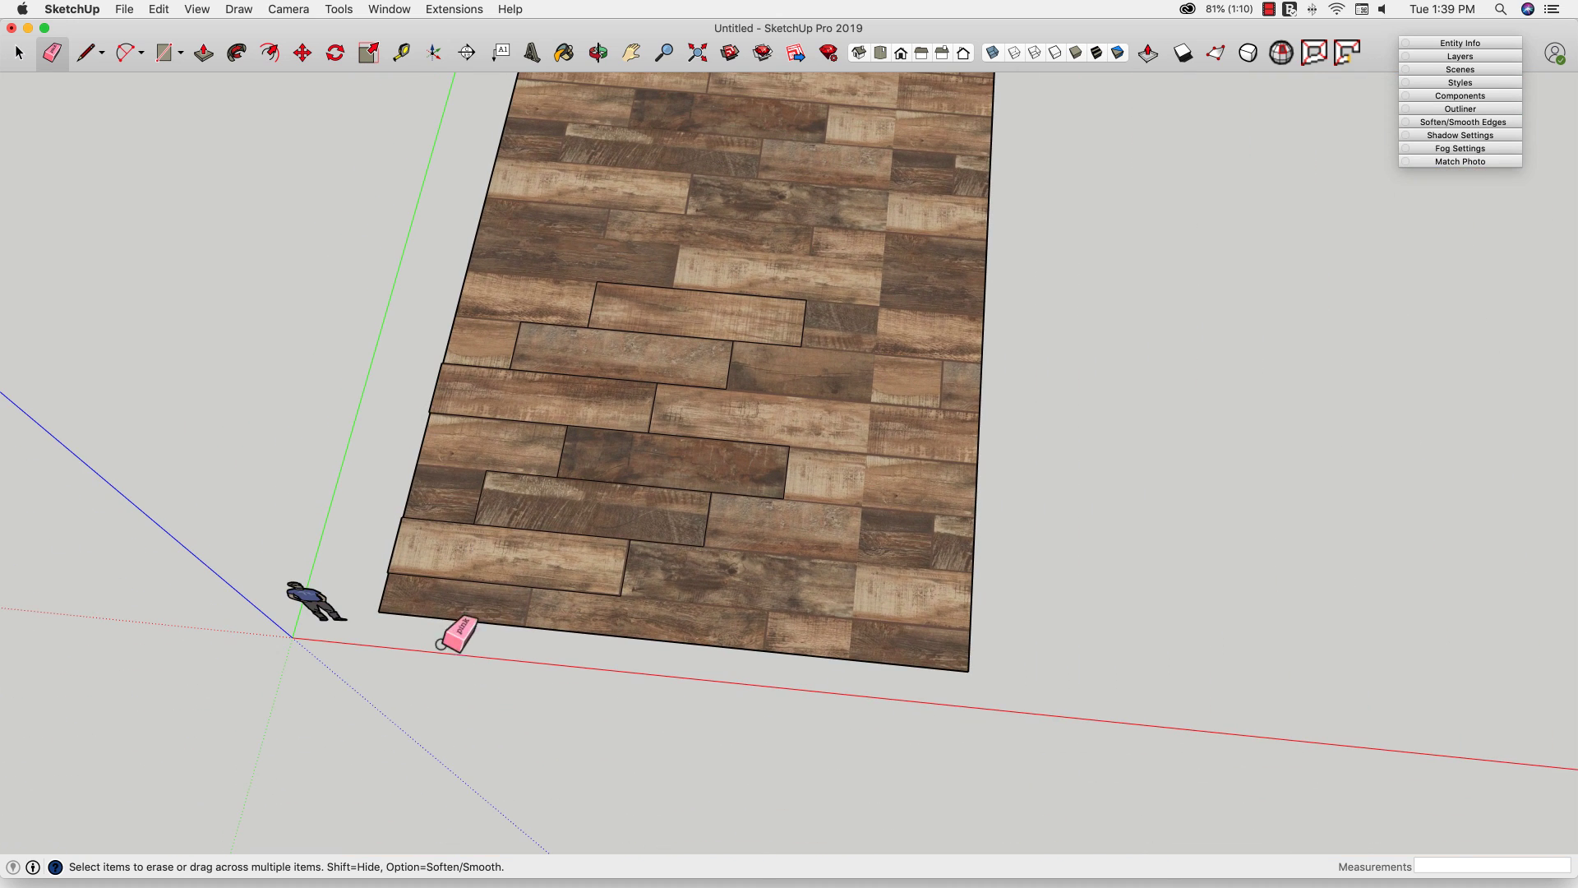
left_click_drag(381, 592, 521, 633)
left_click(420, 448)
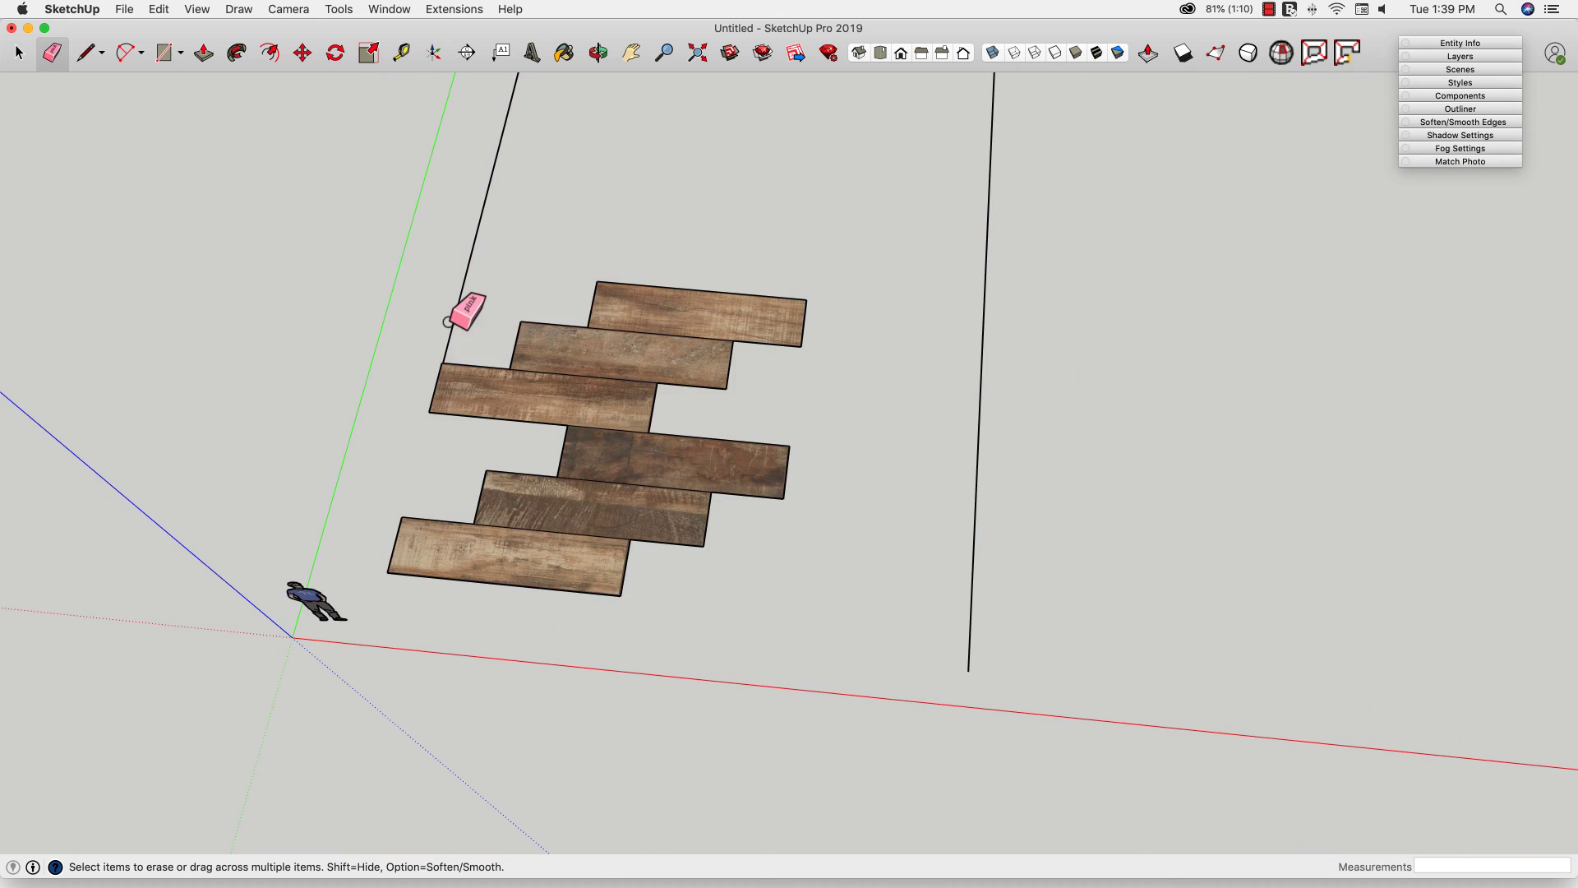
left_click_drag(567, 268, 449, 312)
scroll(739, 638, "down", 4)
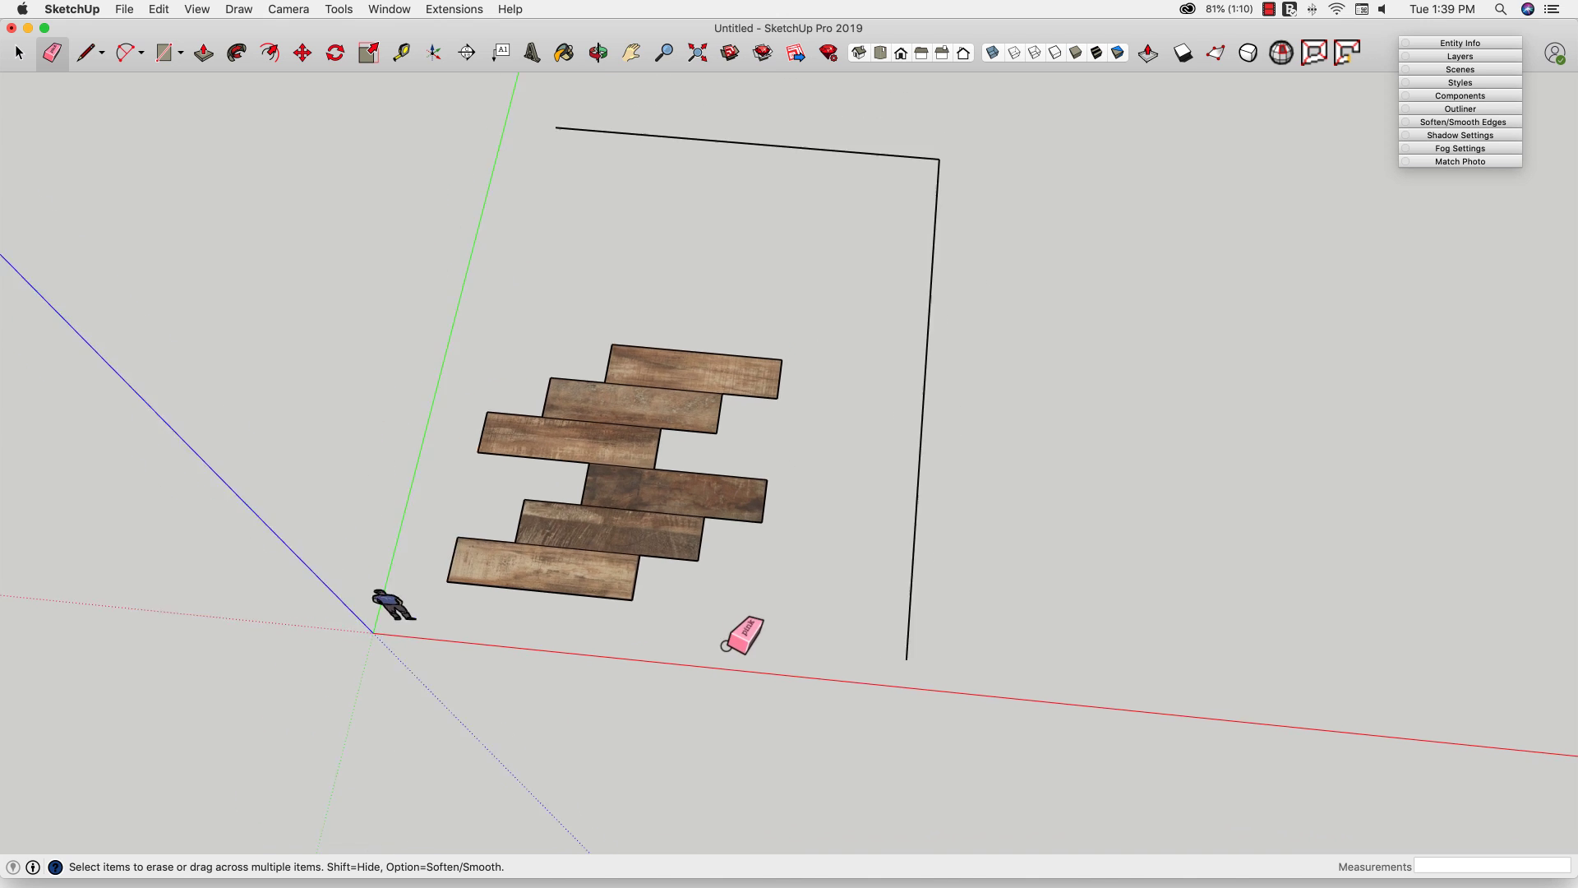
left_click_drag(892, 313, 880, 291)
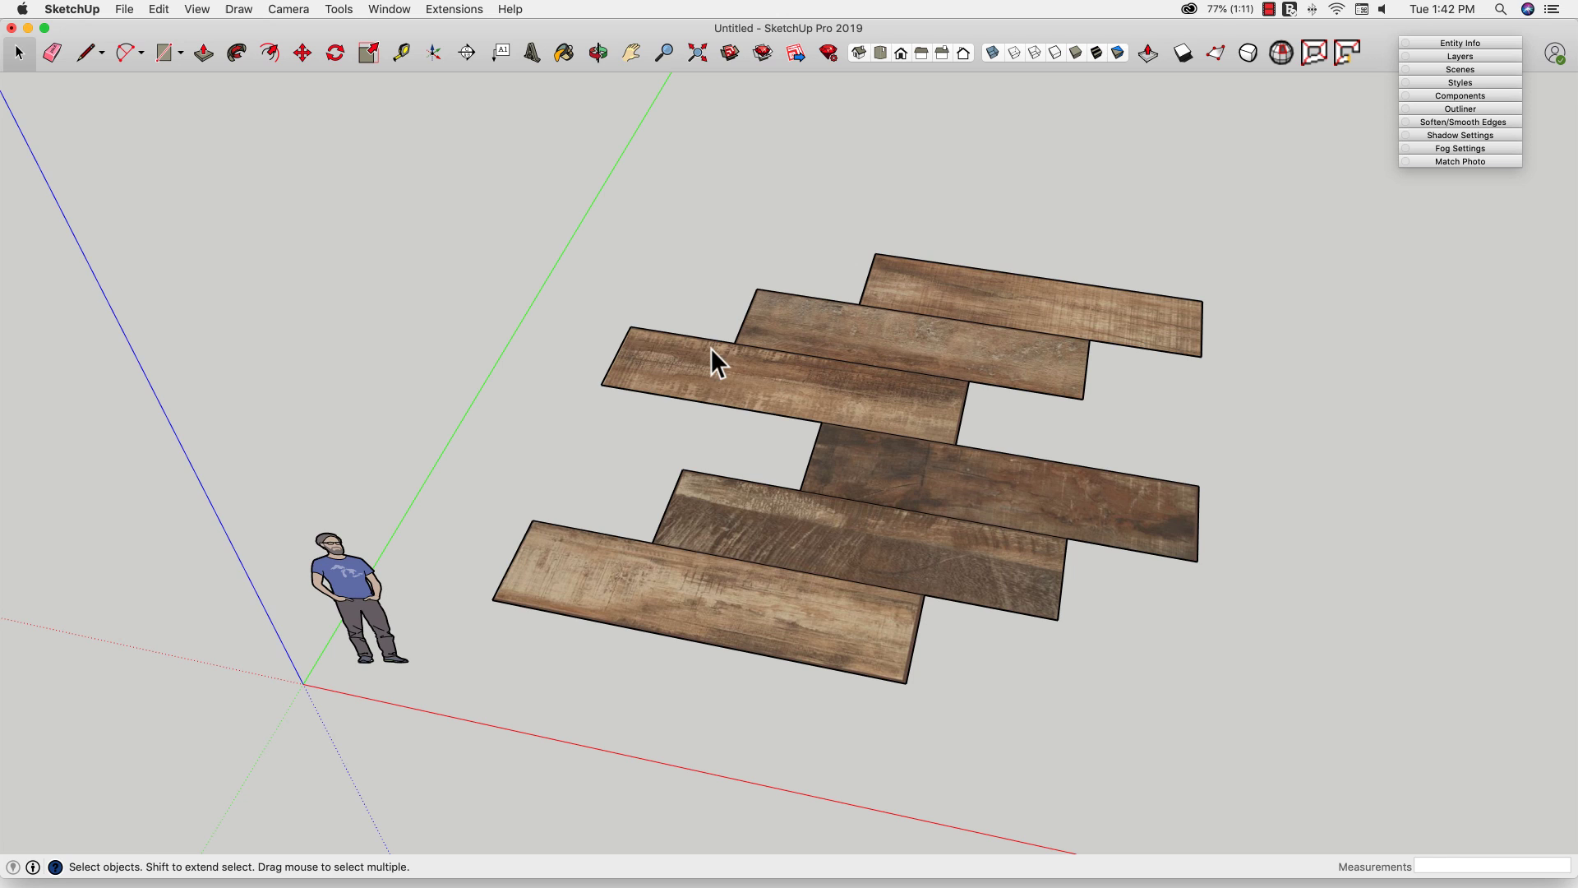
Select the upper row's left plank and apply Make Unique Texture to it
middle_click_drag(583, 315, 655, 367)
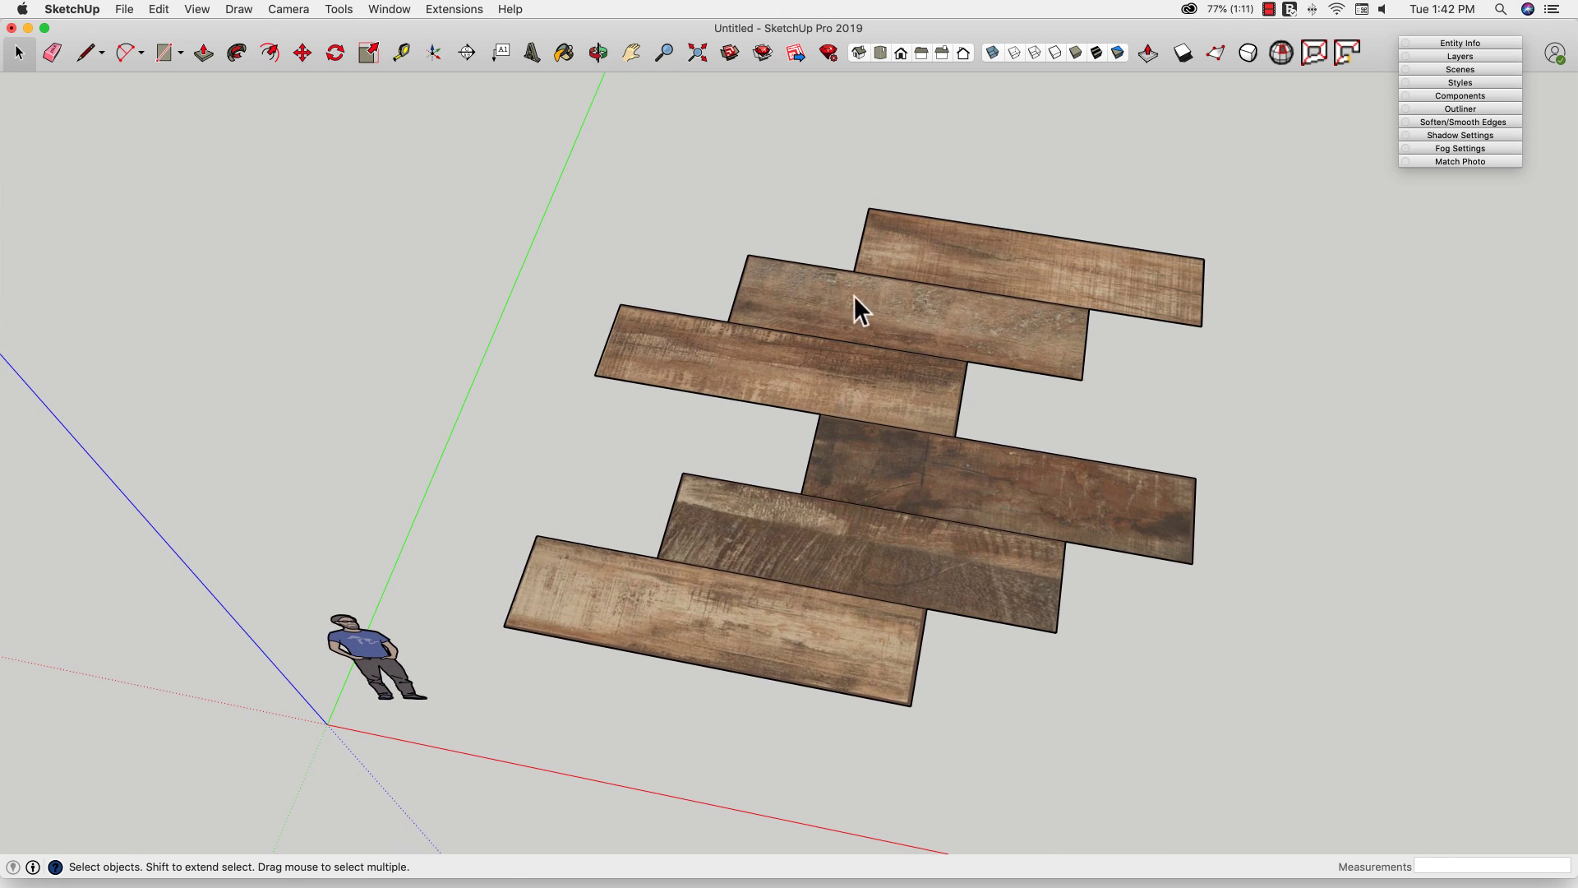
scroll(1030, 249, "up", 3)
left_click(1068, 274)
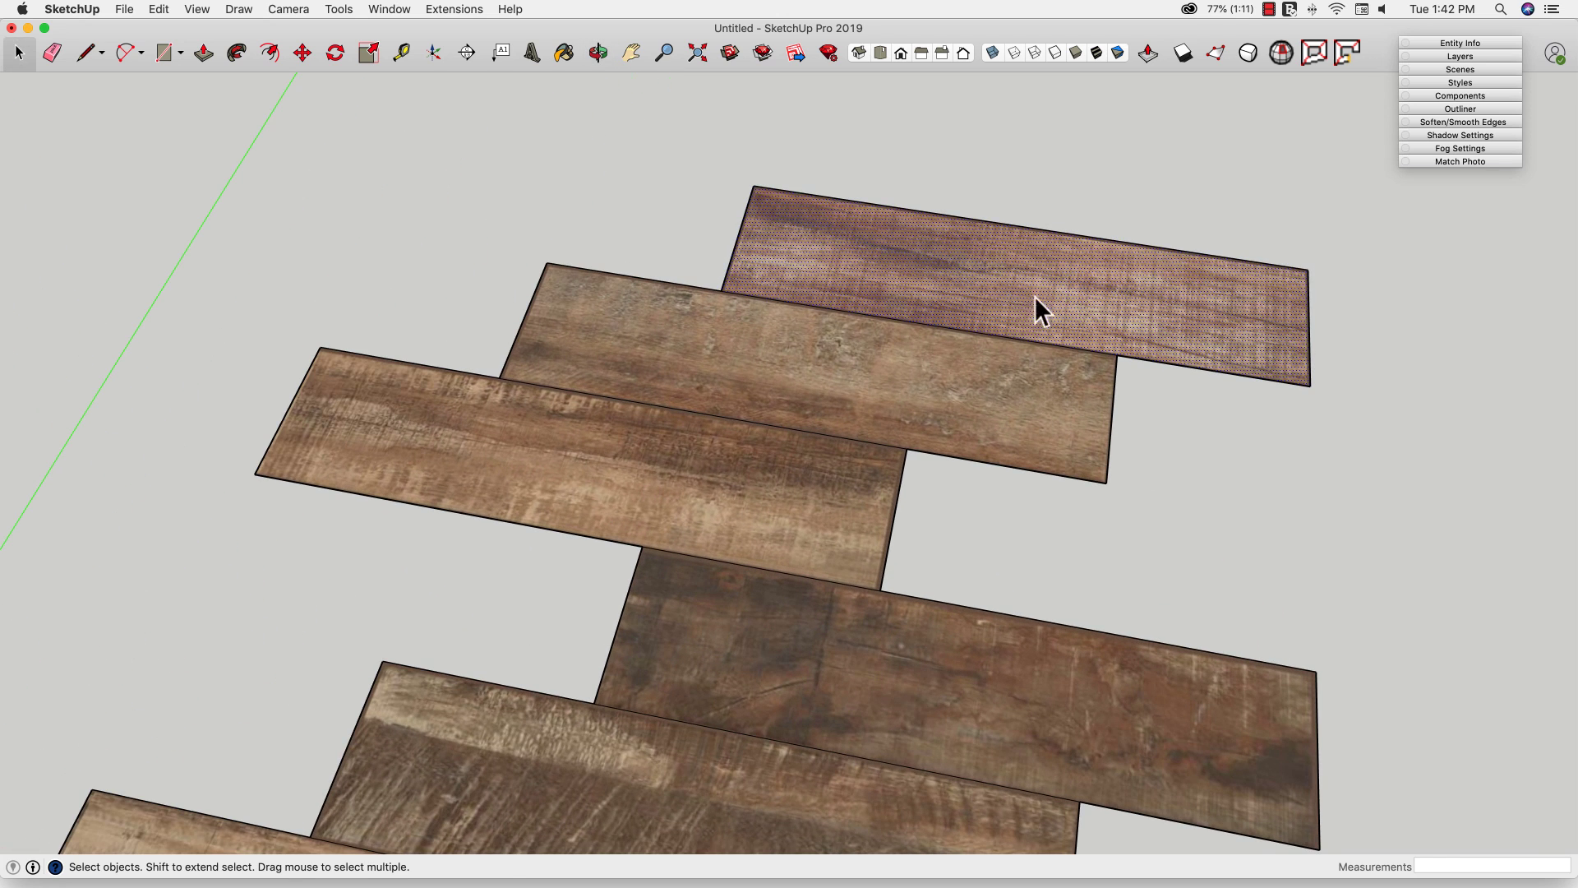
left_click(885, 407)
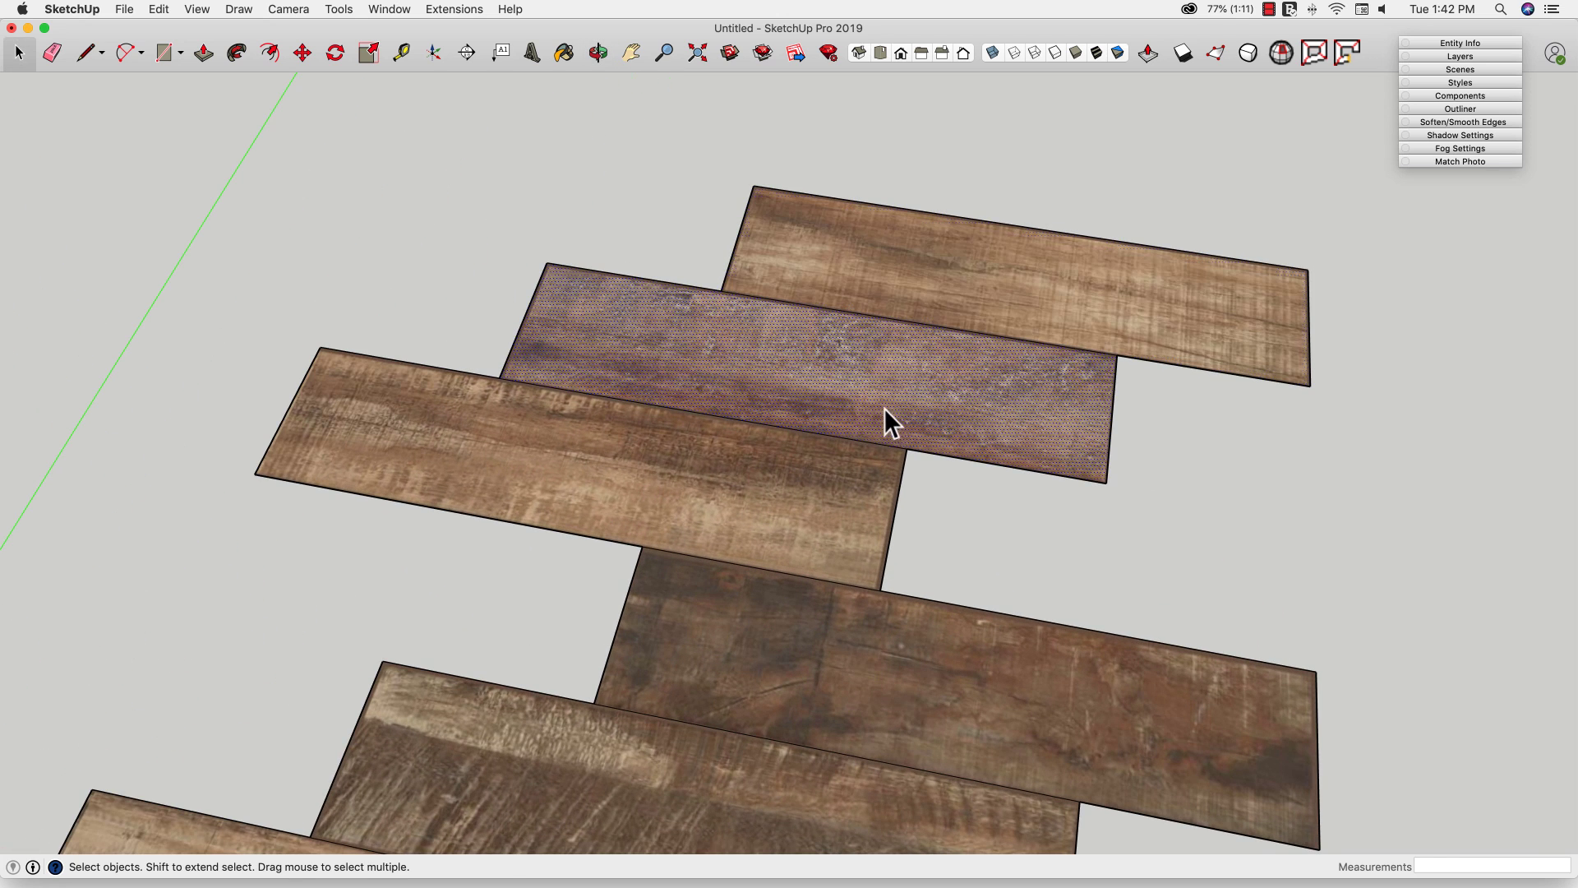
left_click(407, 424)
middle_click_drag(408, 423, 280, 434)
scroll(287, 420, "up", 3)
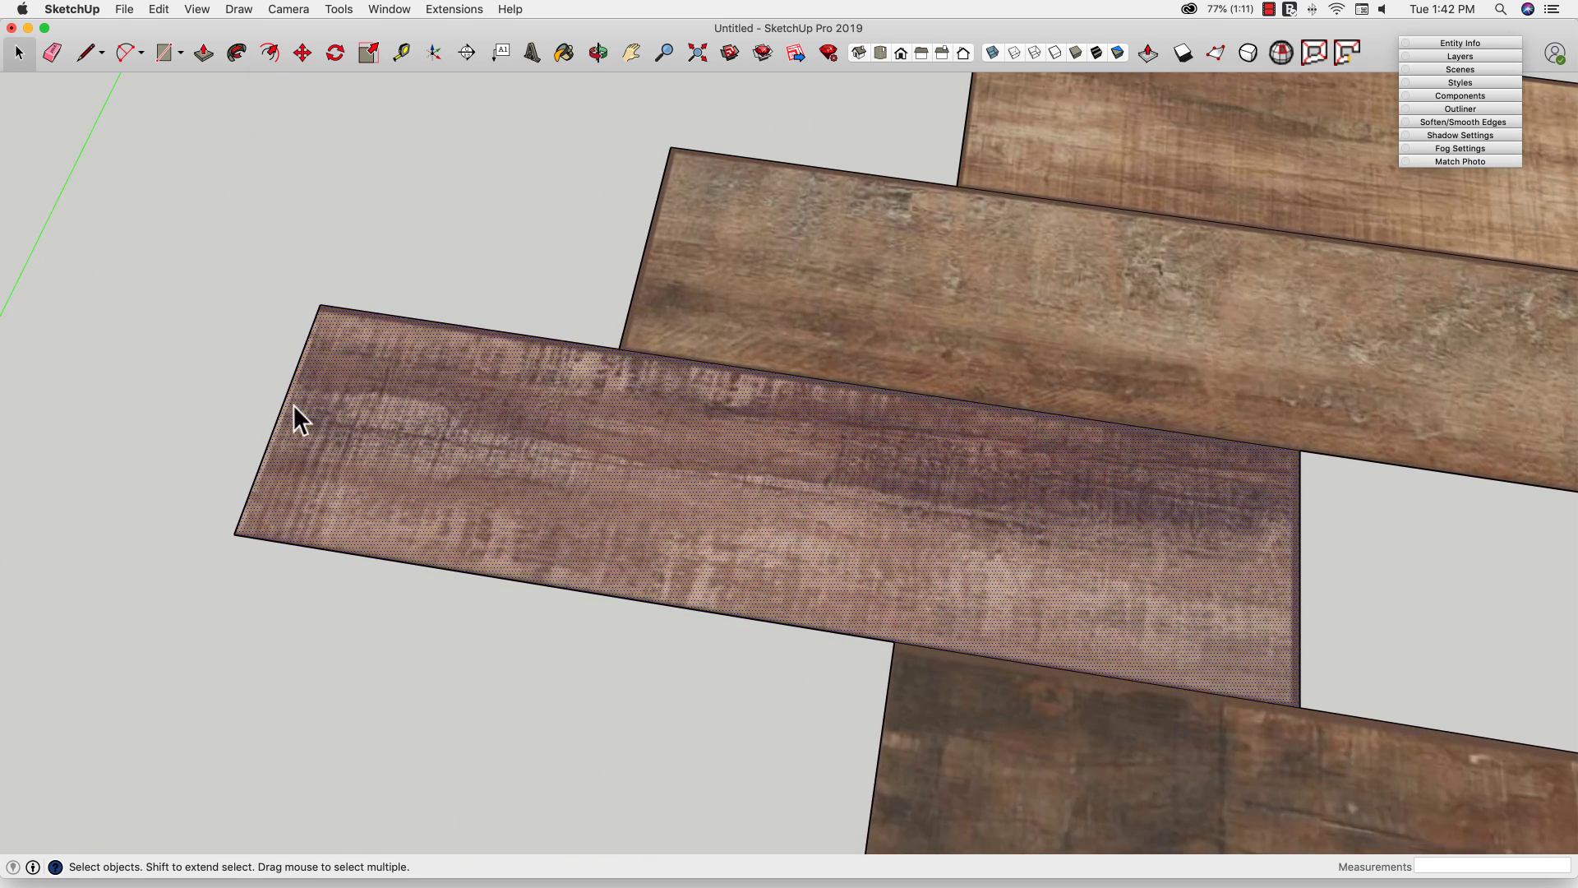
scroll(293, 404, "up", 1)
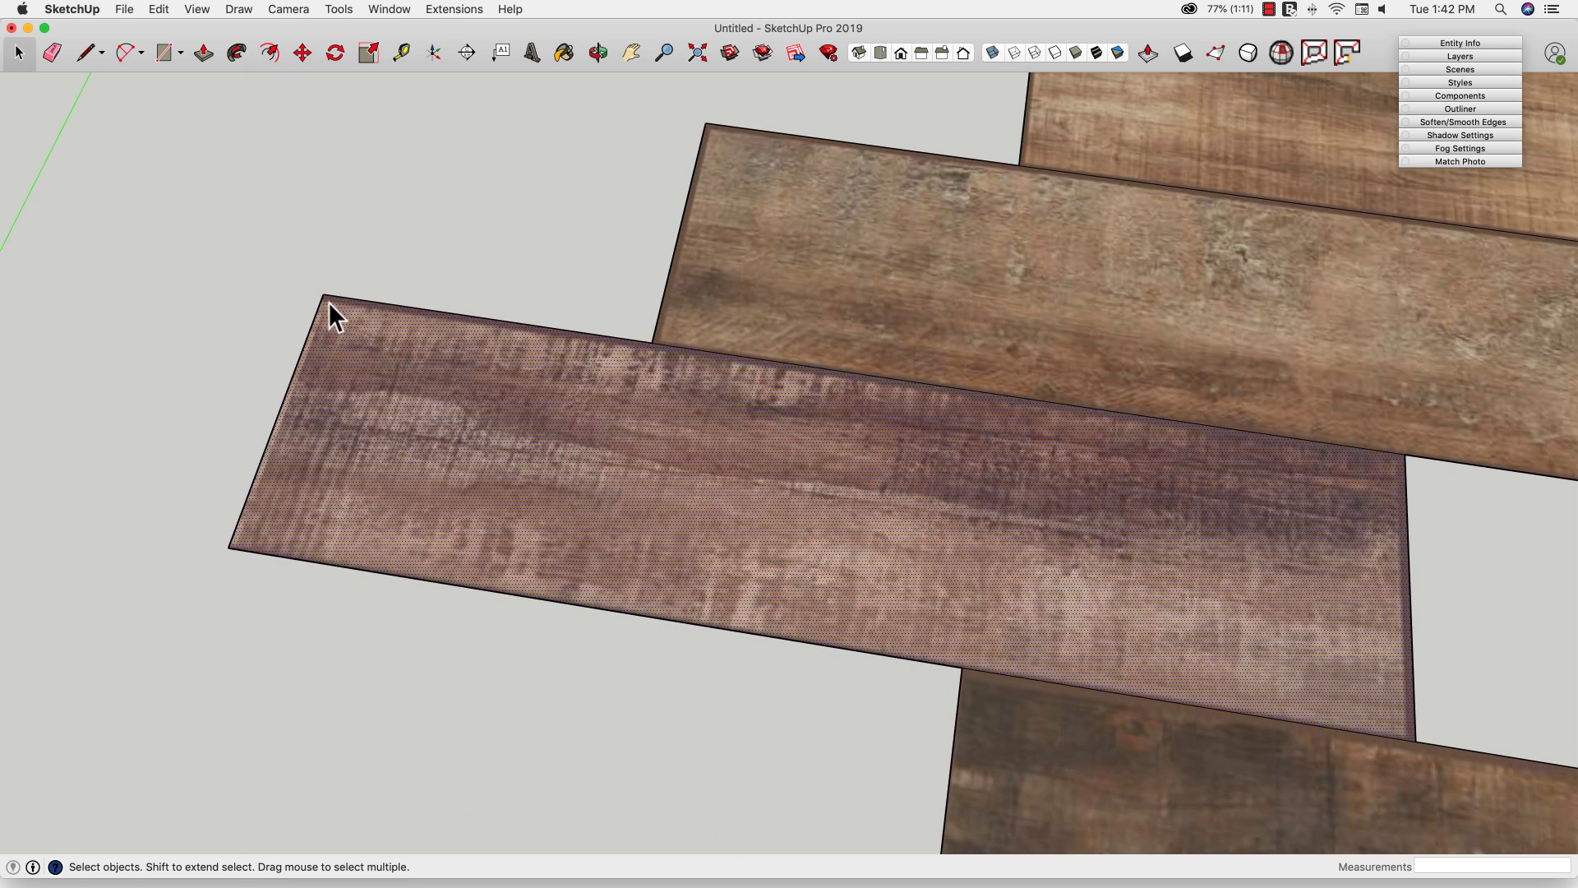
right_click(363, 396)
left_click(467, 616)
scroll(576, 403, "down", 3)
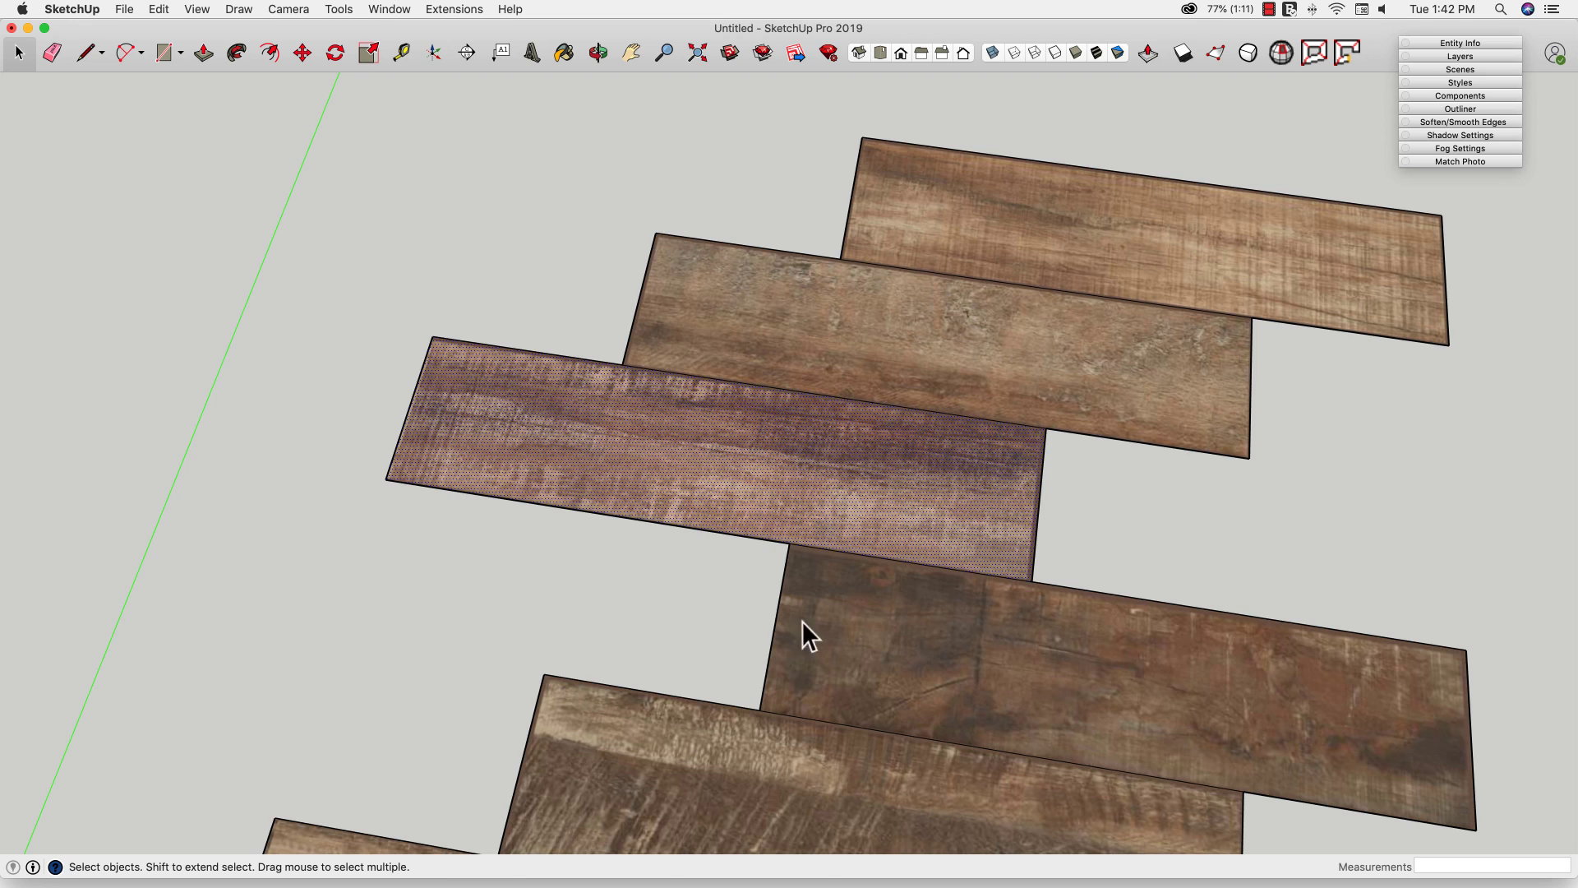
Reposition the upper-left plank's wood texture, shifting it left and up
right_click(521, 415)
mouse_move(605, 608)
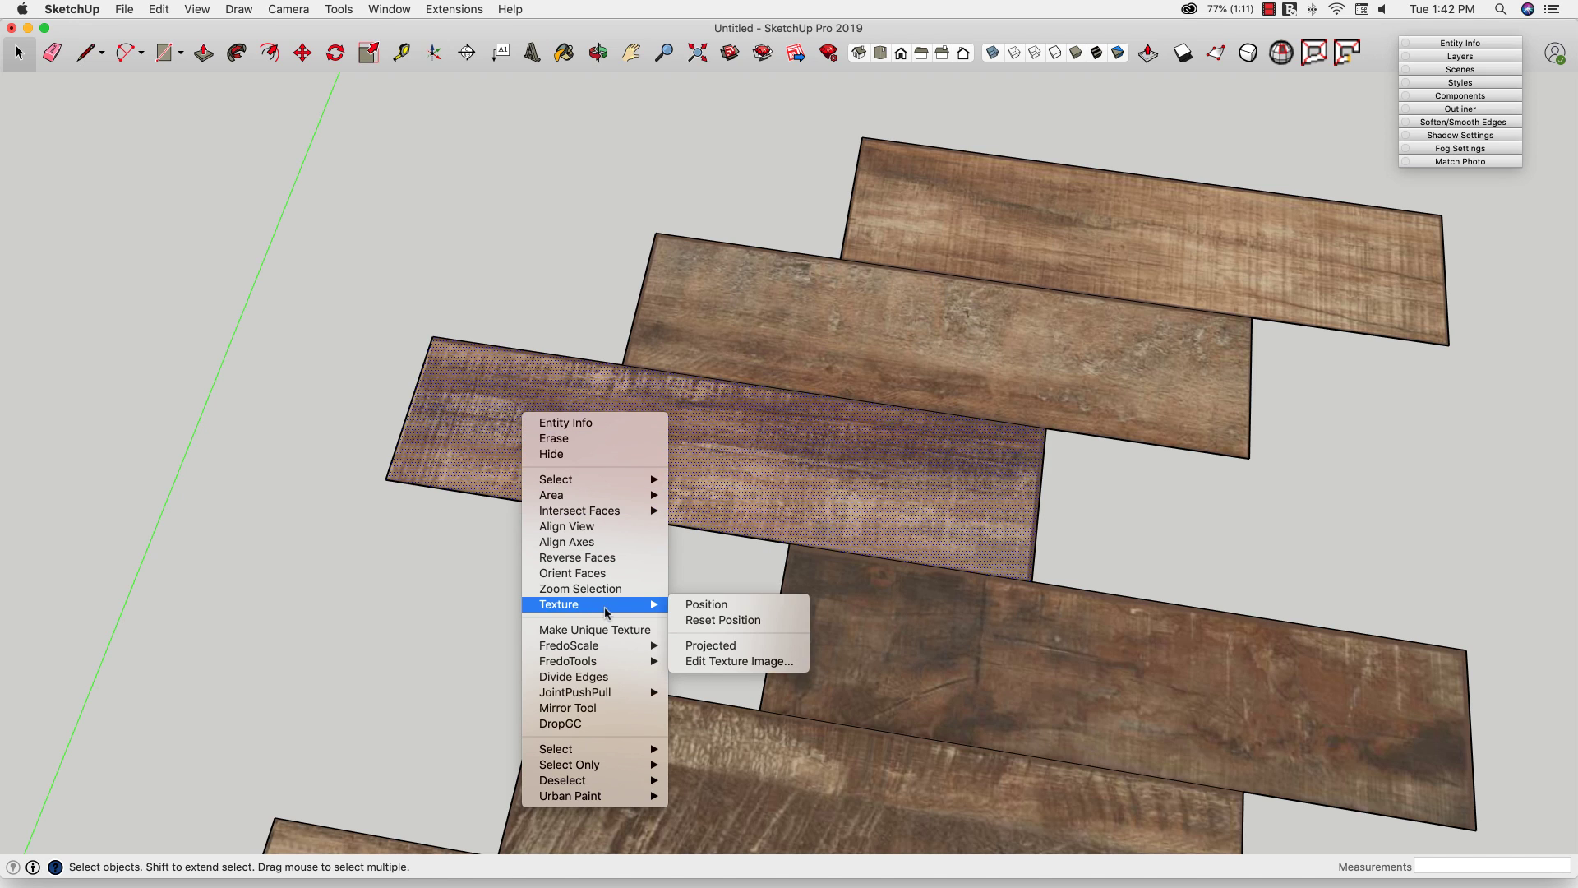
left_click(705, 605)
scroll(394, 442, "up", 3)
scroll(395, 442, "up", 2)
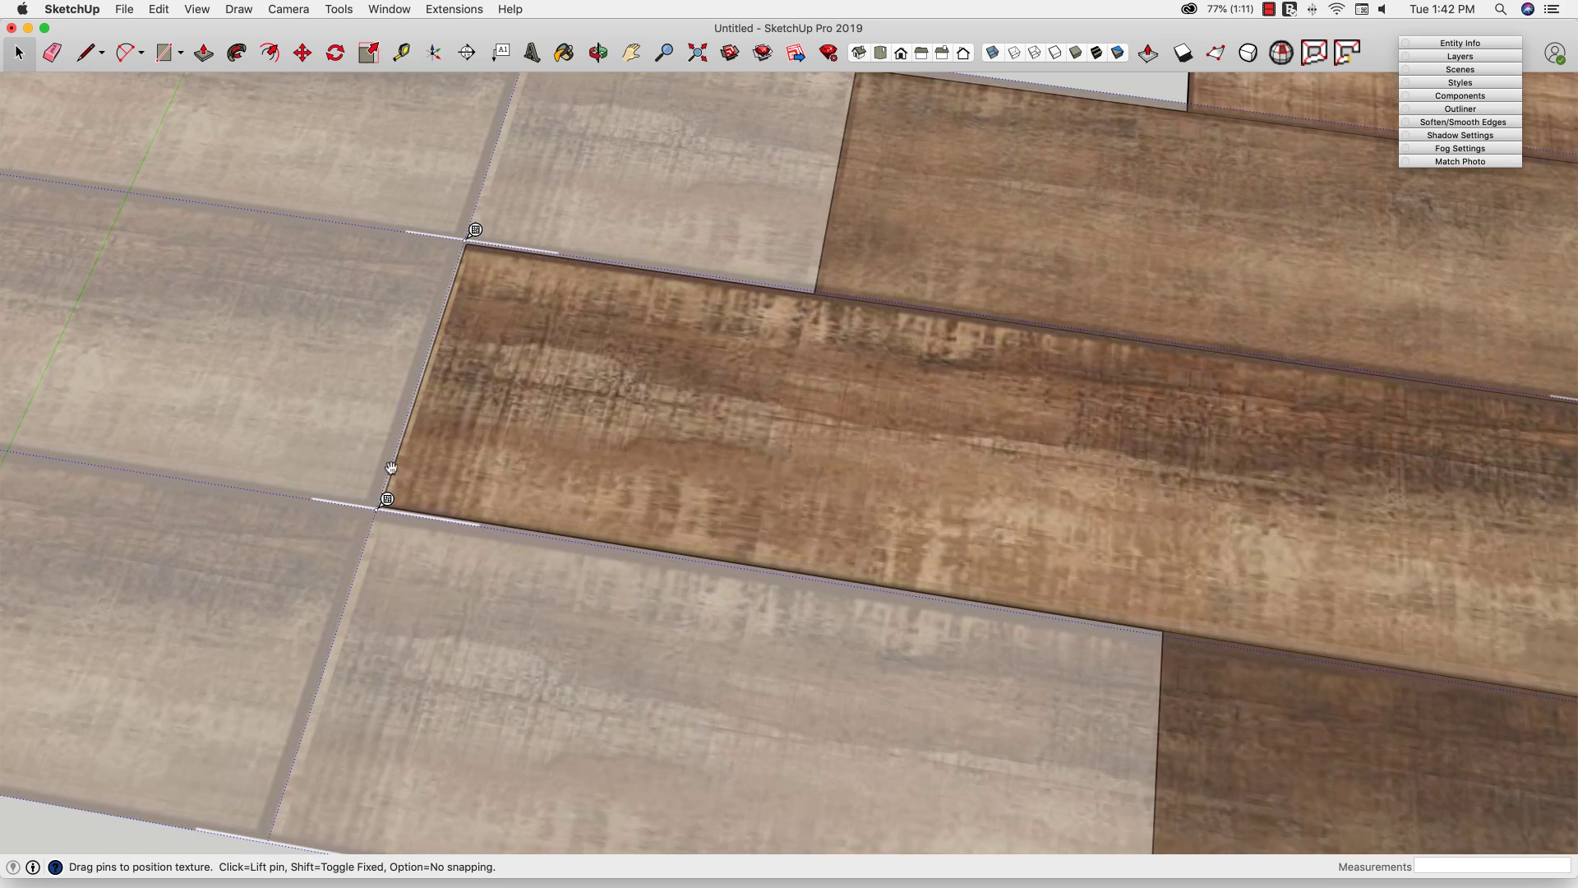
scroll(383, 503, "up", 4)
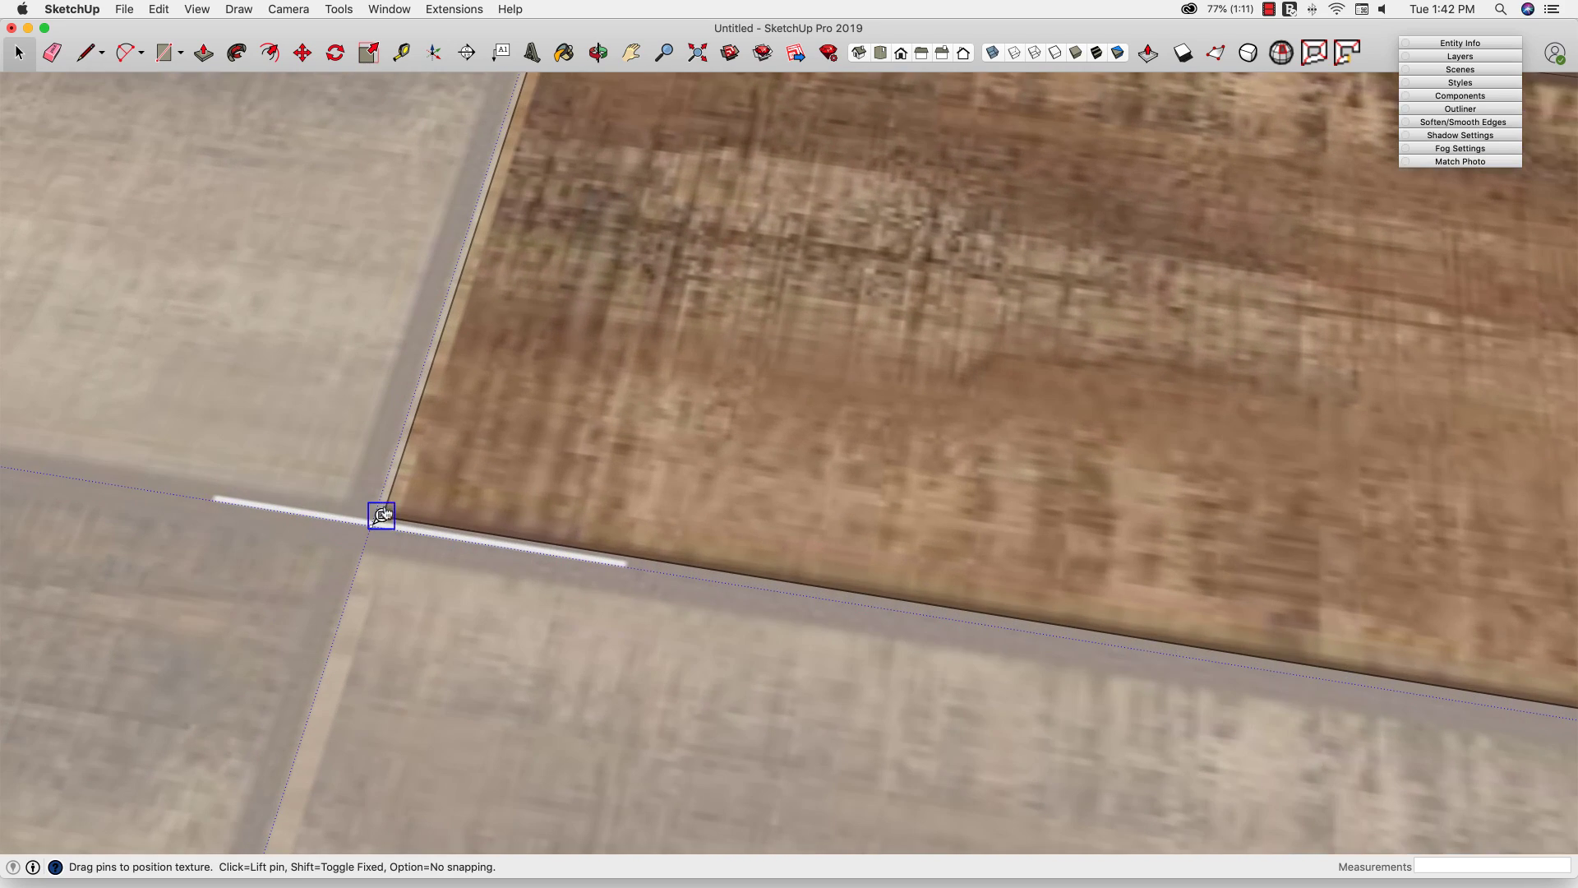
left_click_drag(381, 516, 352, 518)
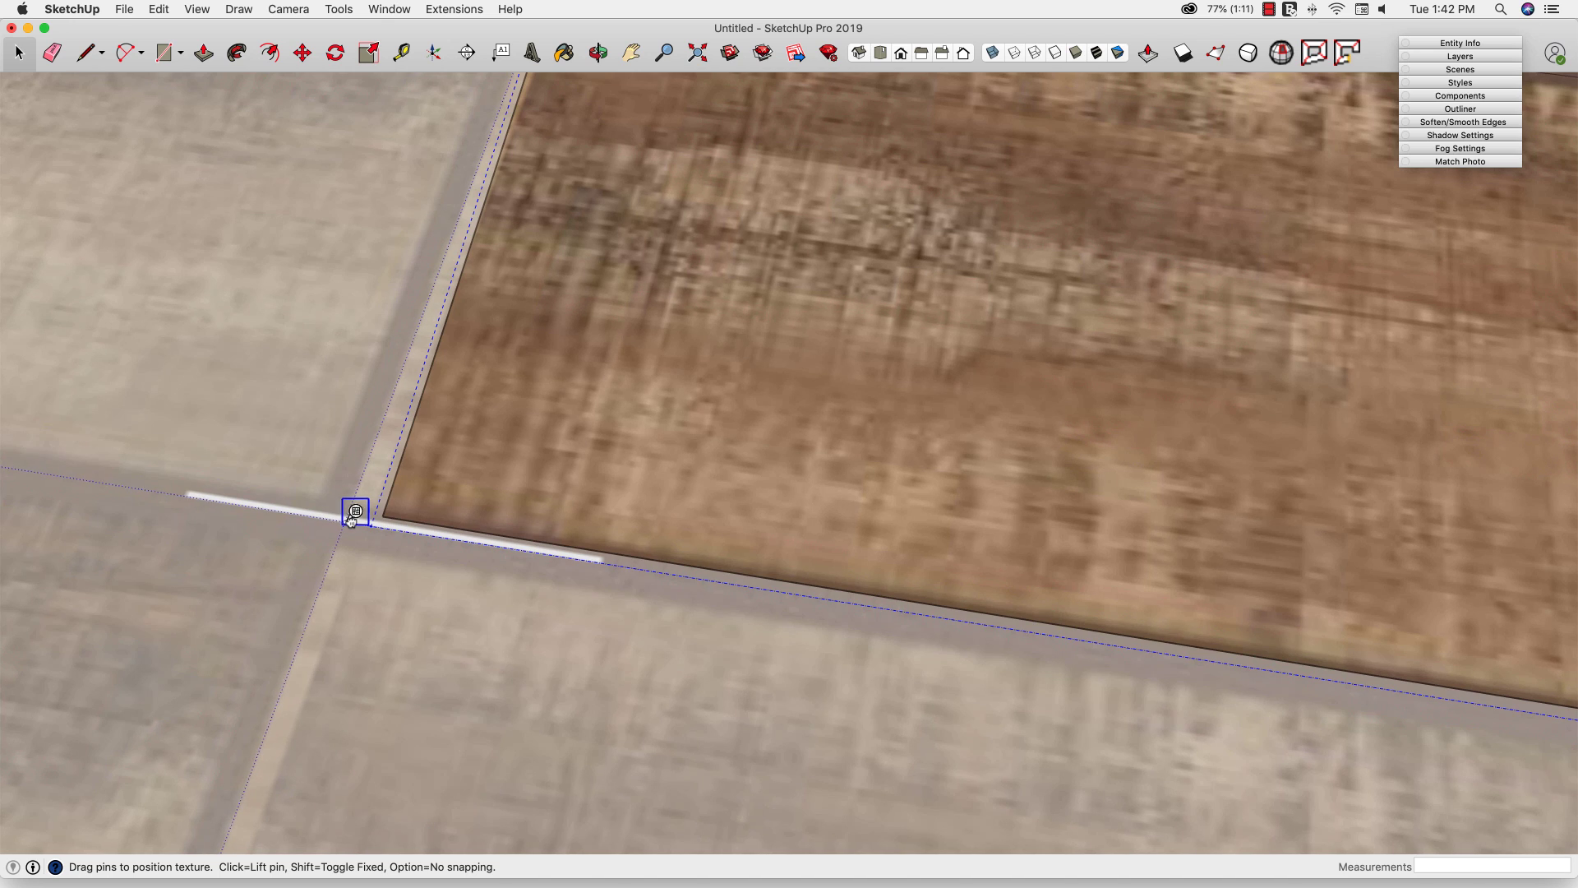
scroll(461, 240, "down", 5)
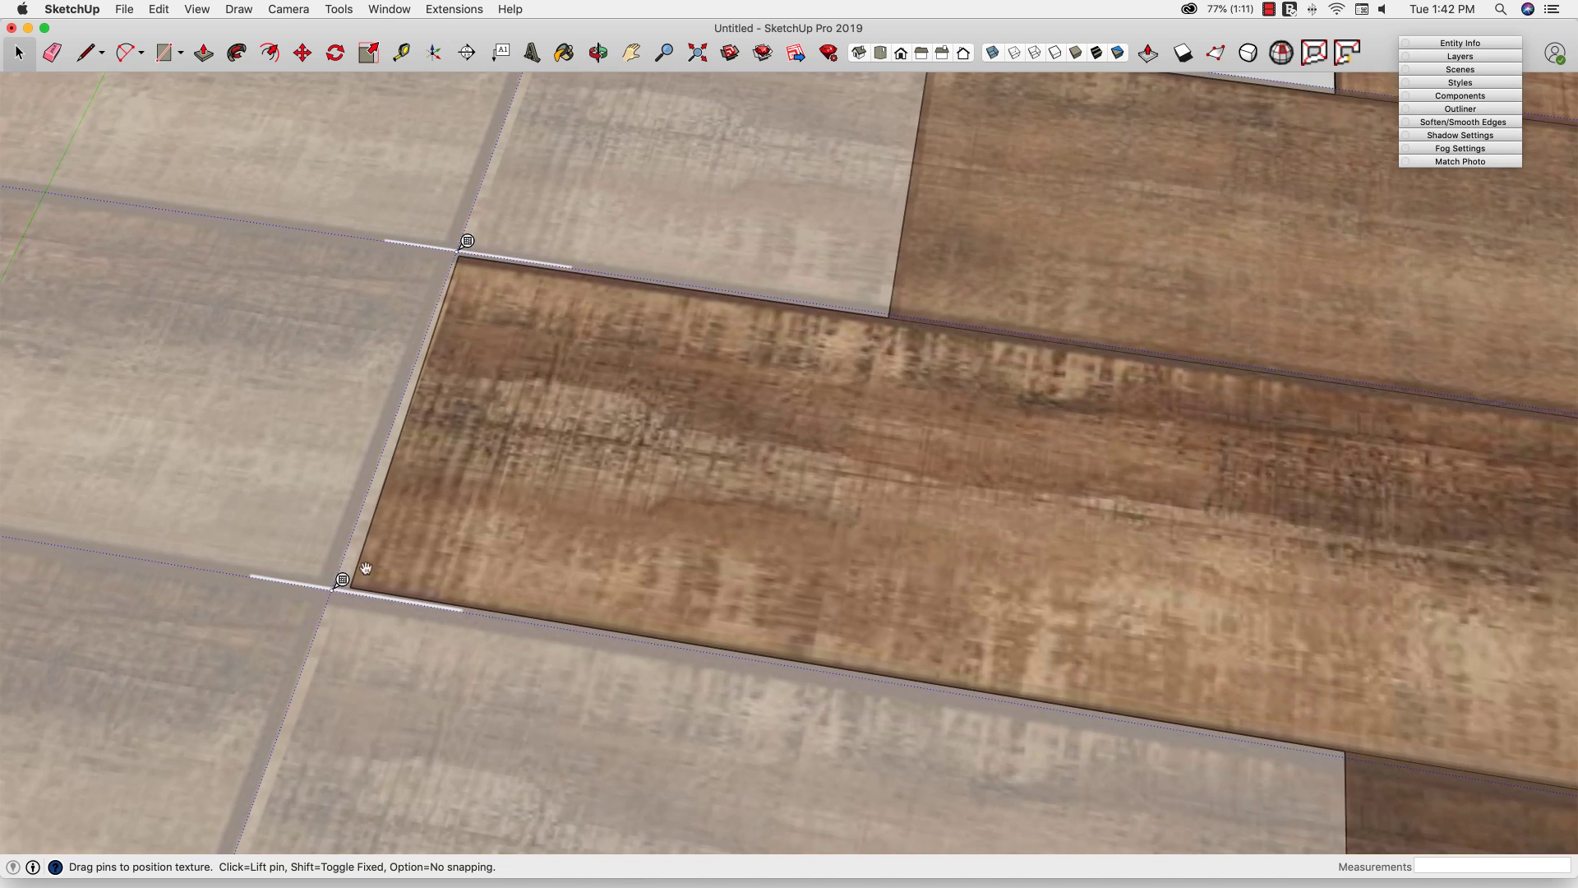
scroll(460, 245, "up", 5)
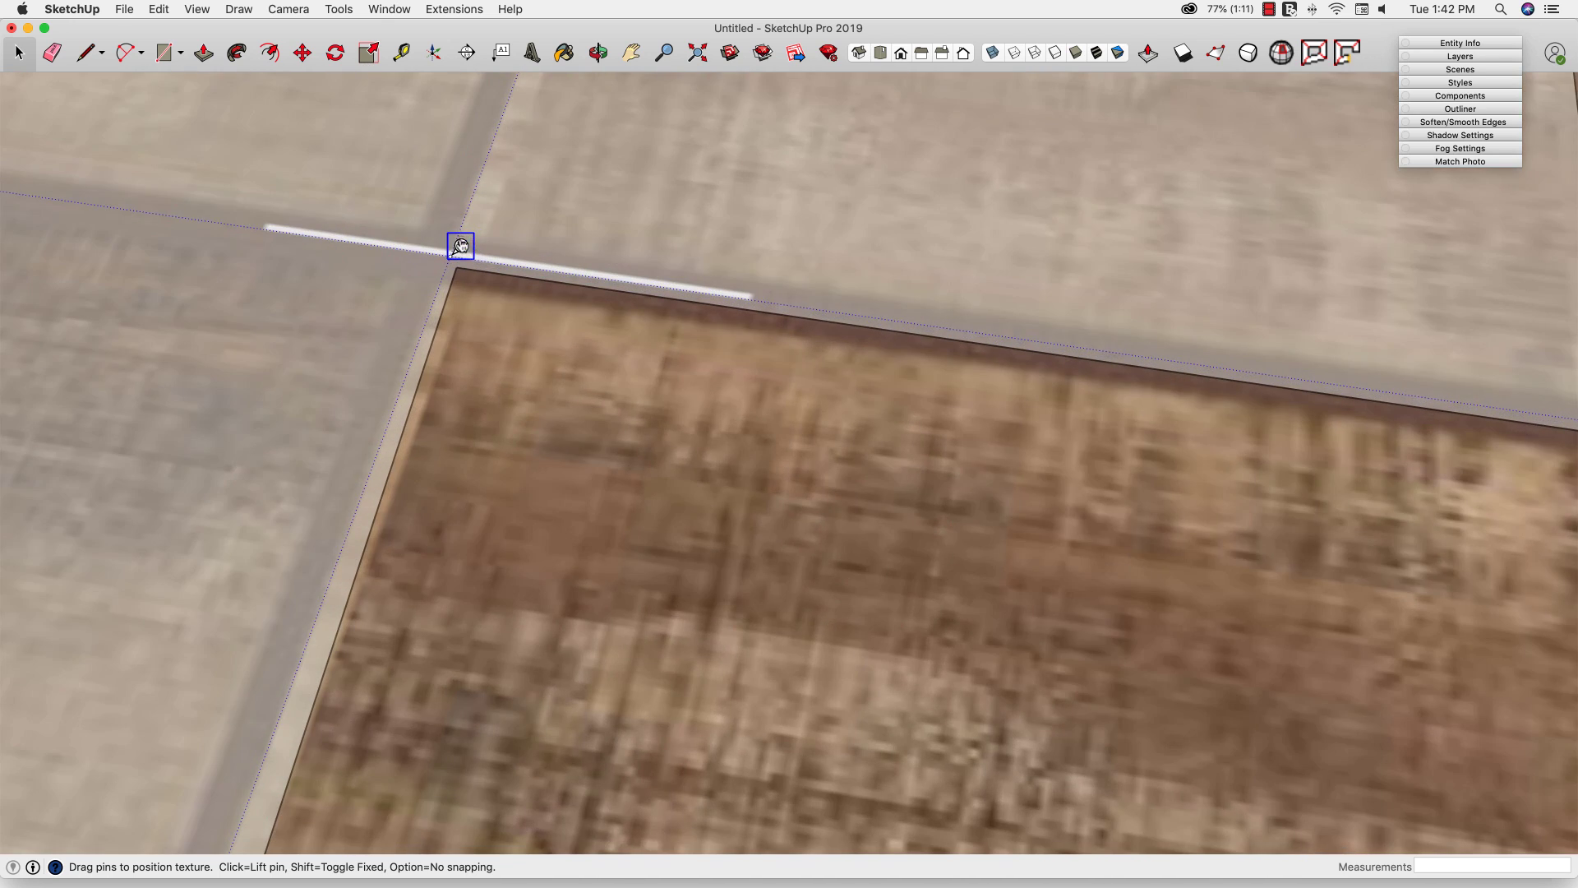
left_click_drag(461, 245, 434, 239)
scroll(434, 240, "down", 6)
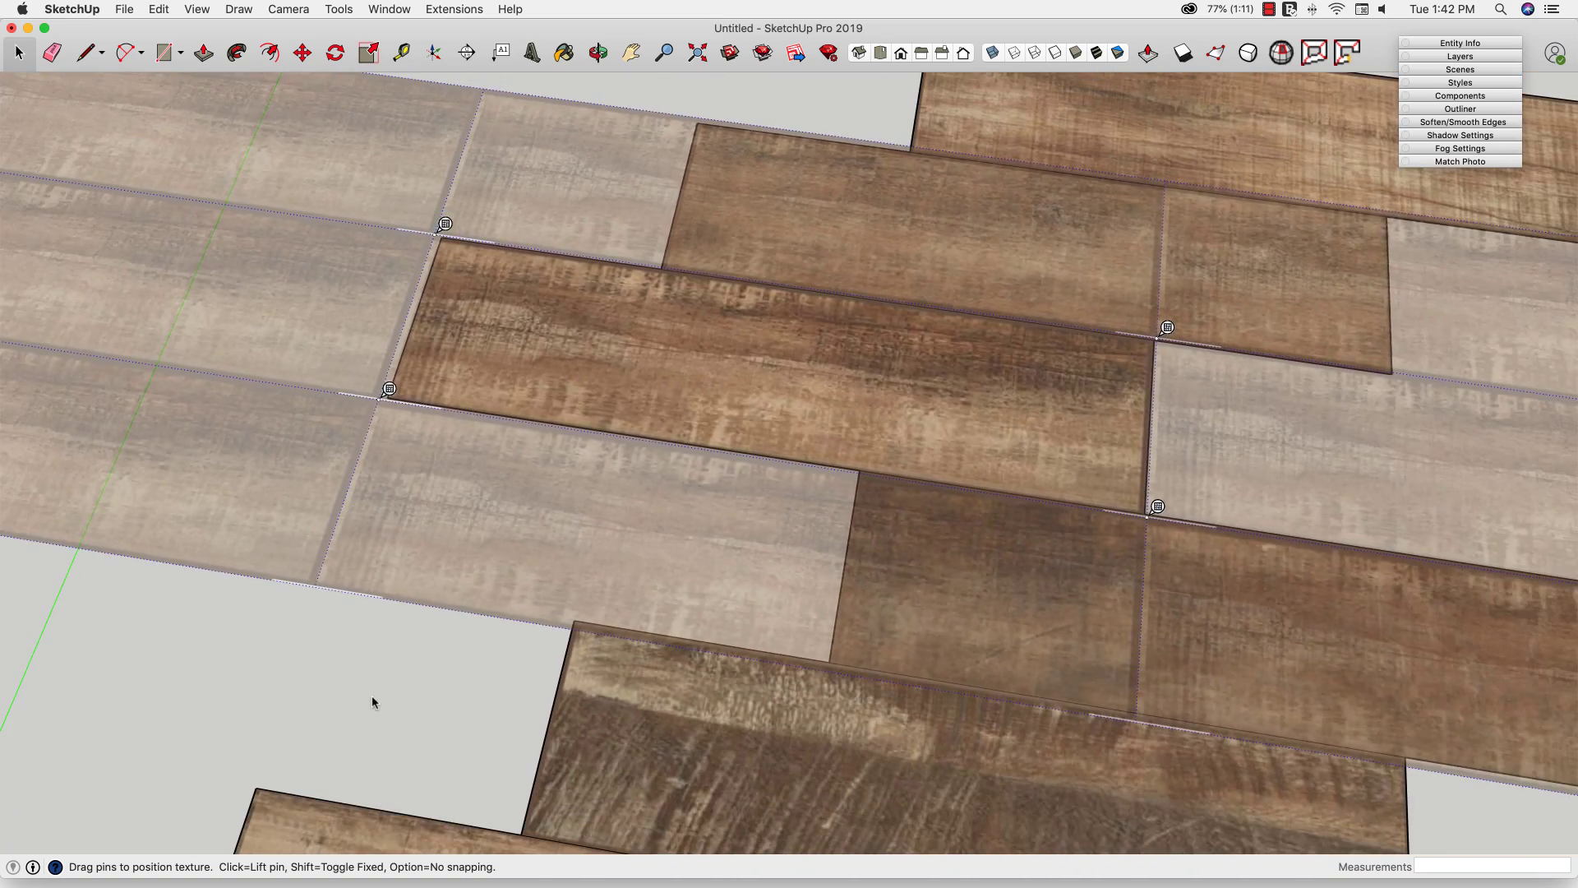
left_click(372, 697)
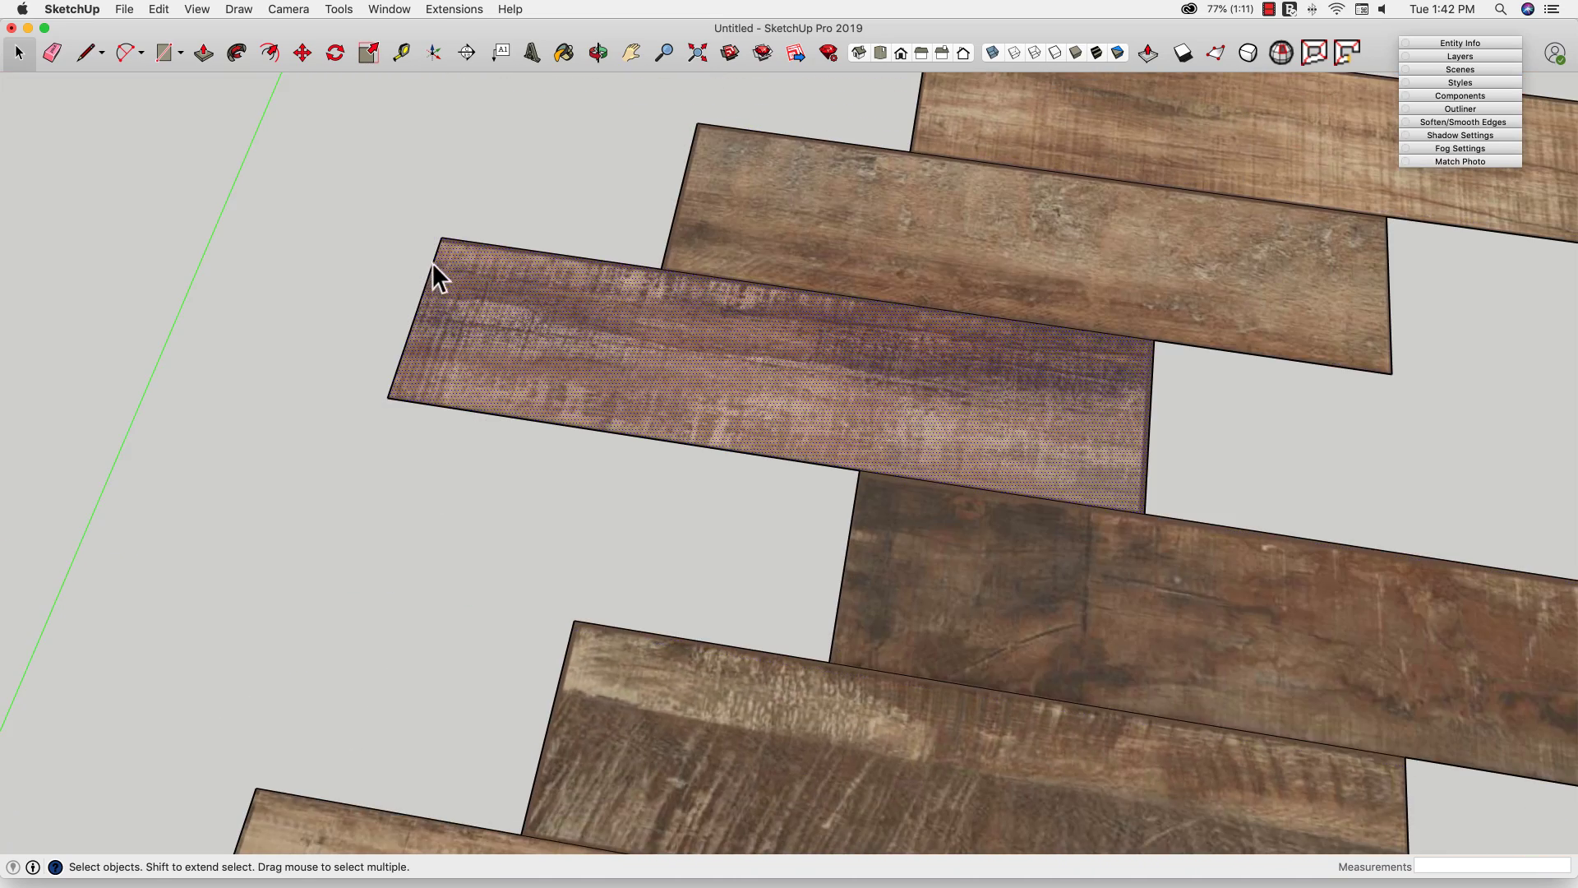
scroll(848, 470, "down", 4)
scroll(623, 743, "up", 5)
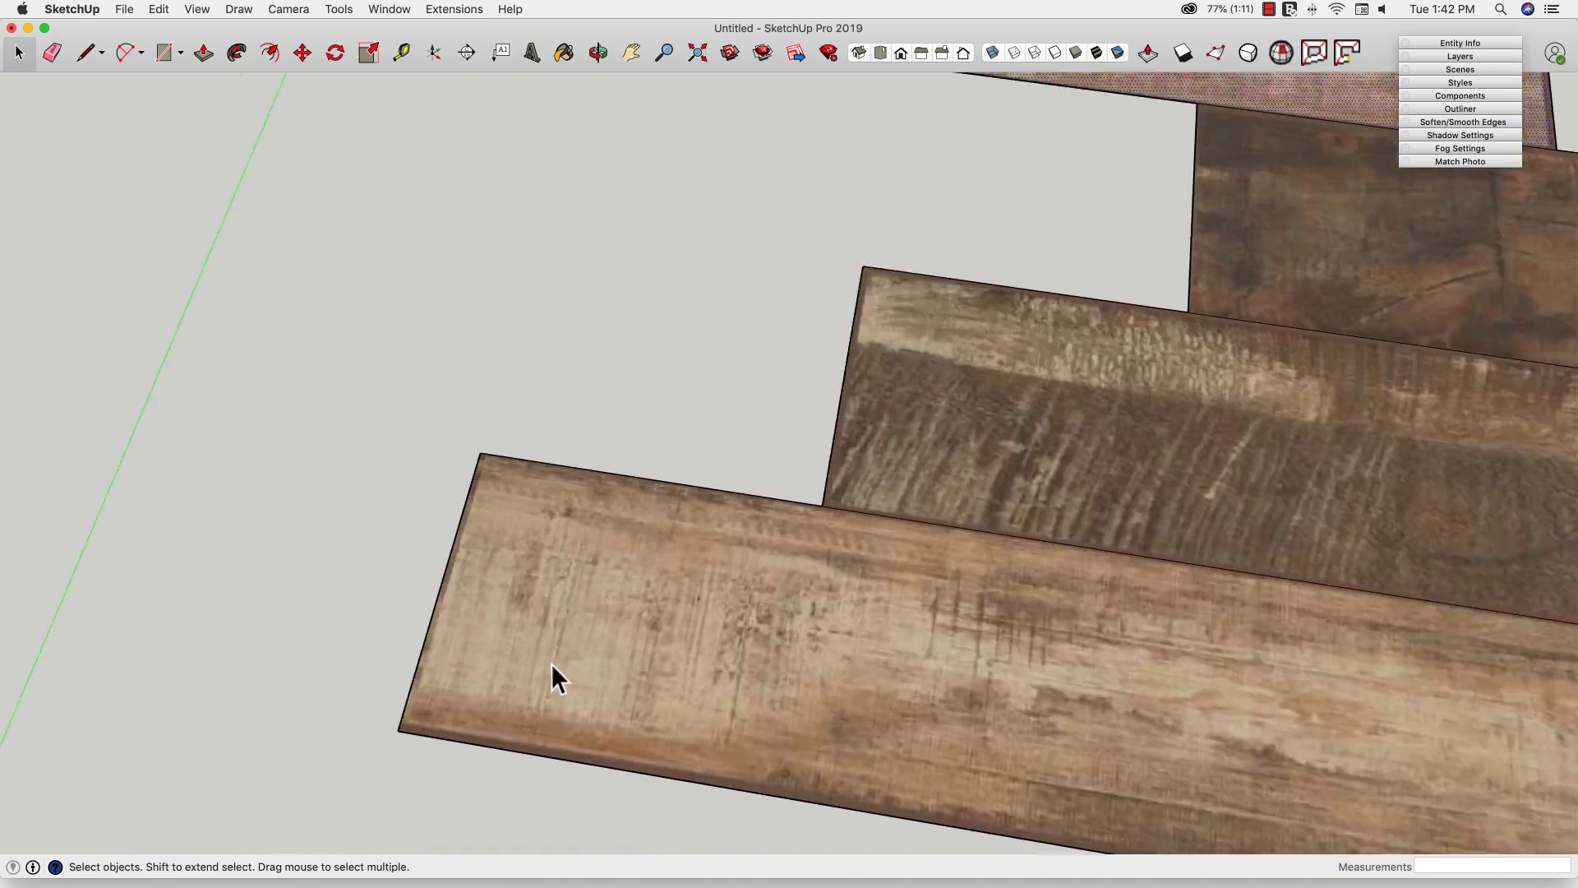
Make the front plank's texture unique and slide it sideways to show different grain
right_click(486, 601)
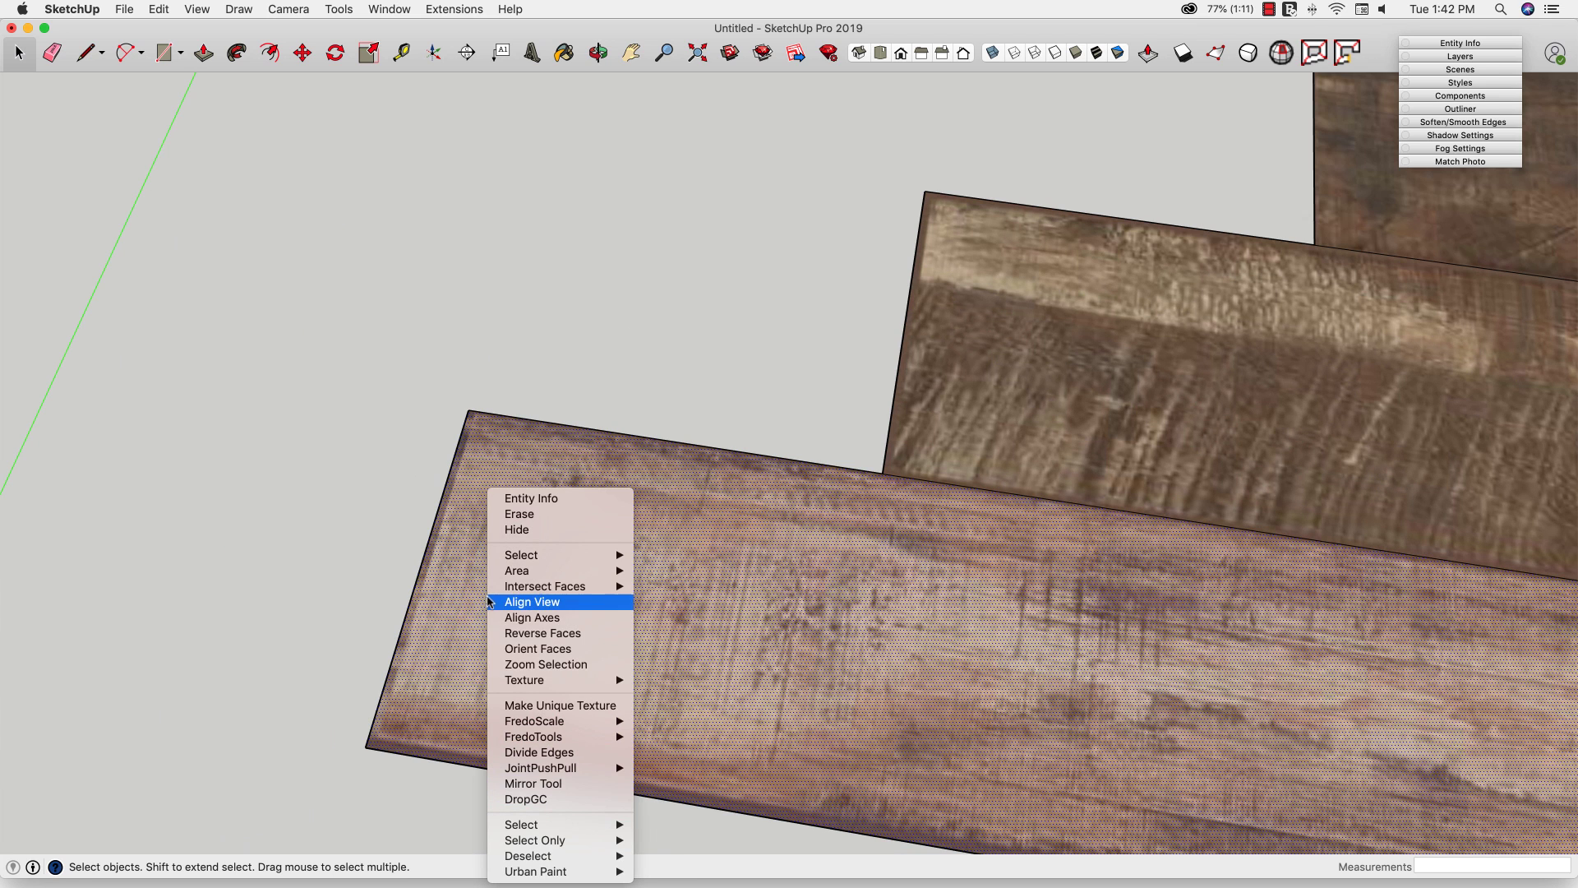
left_click(557, 705)
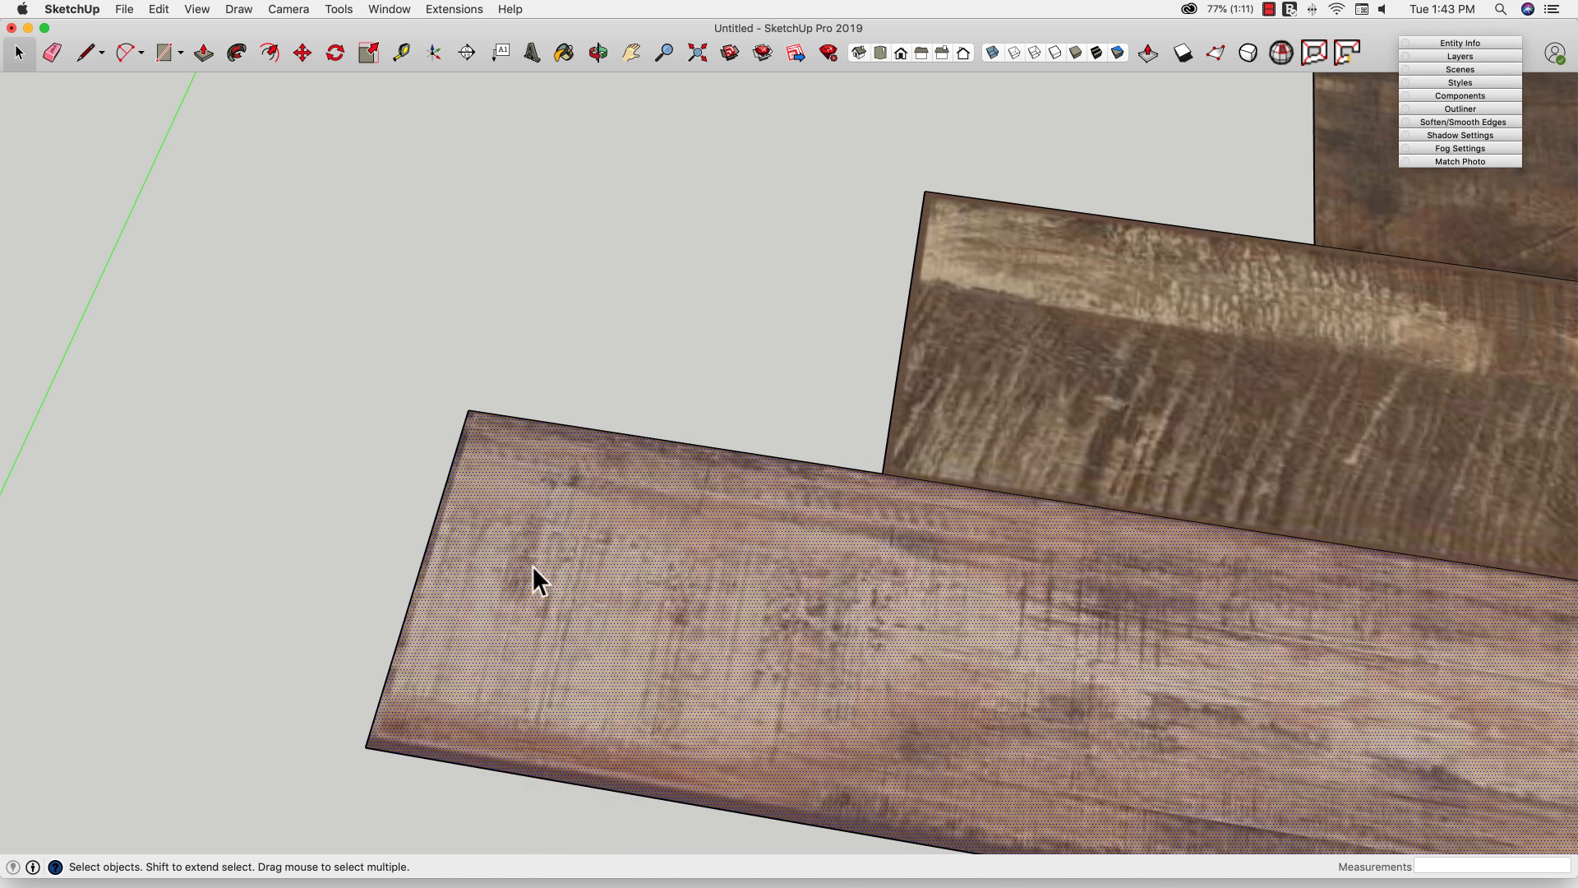
right_click(531, 567)
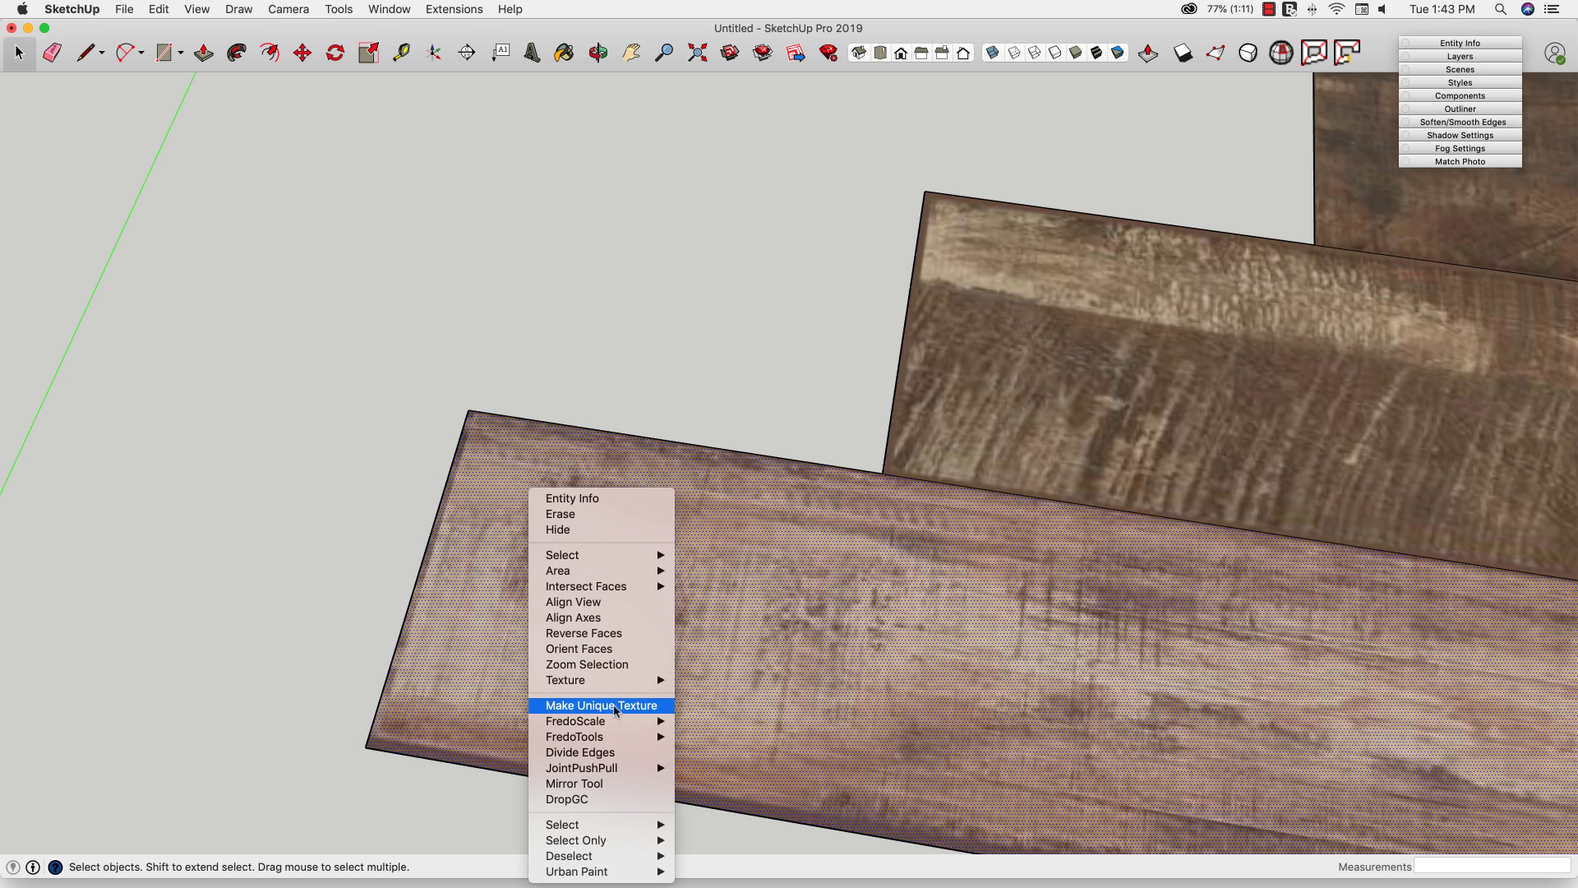
mouse_move(641, 680)
left_click(707, 682)
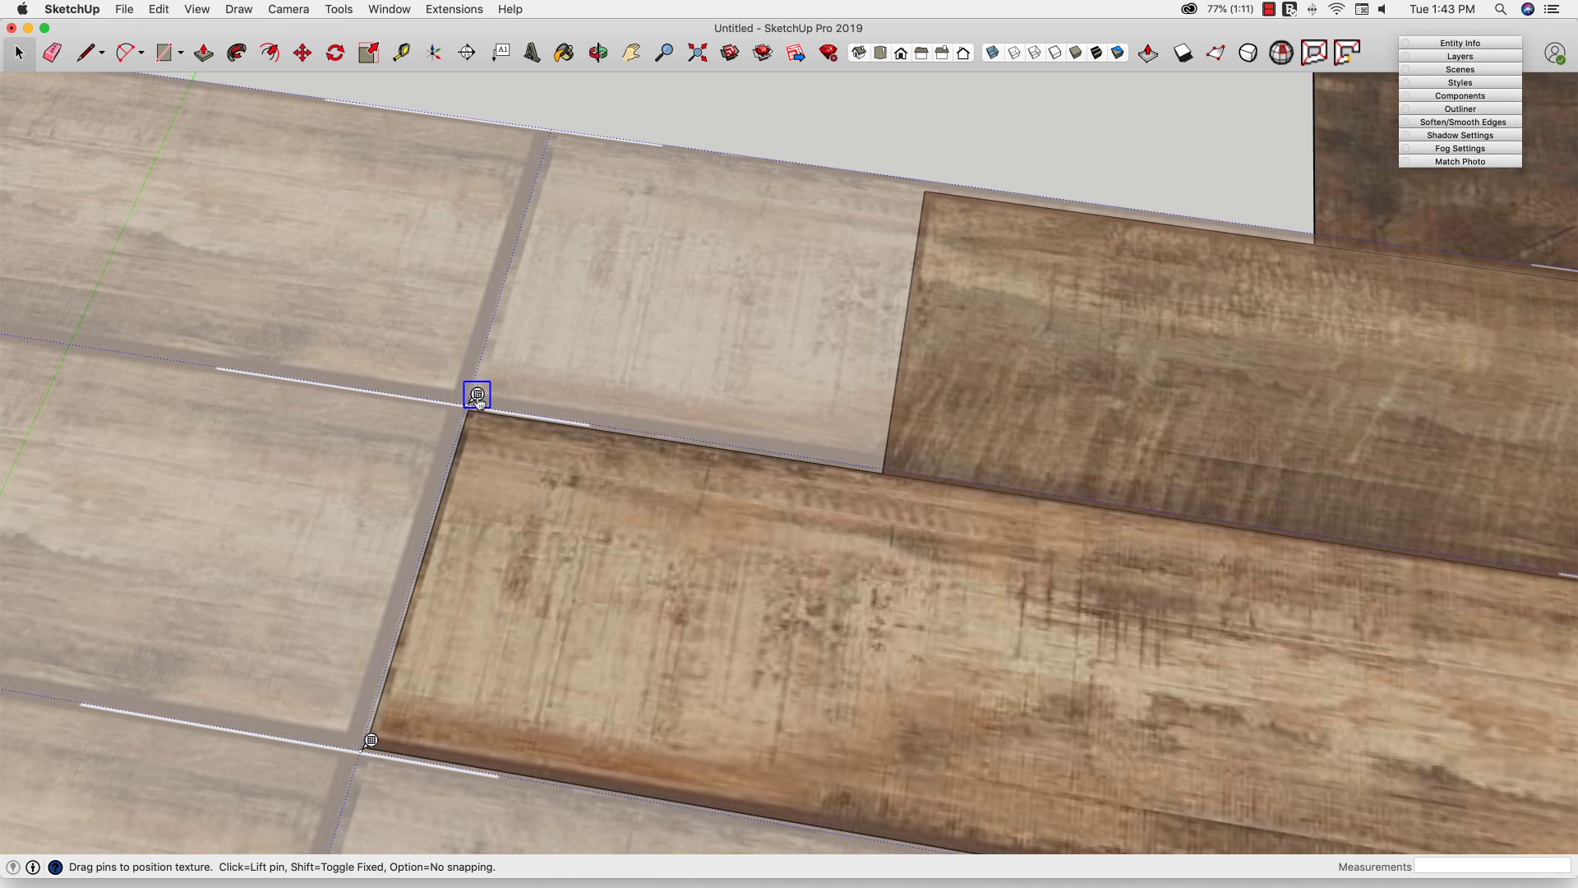
left_click_drag(465, 395, 458, 392)
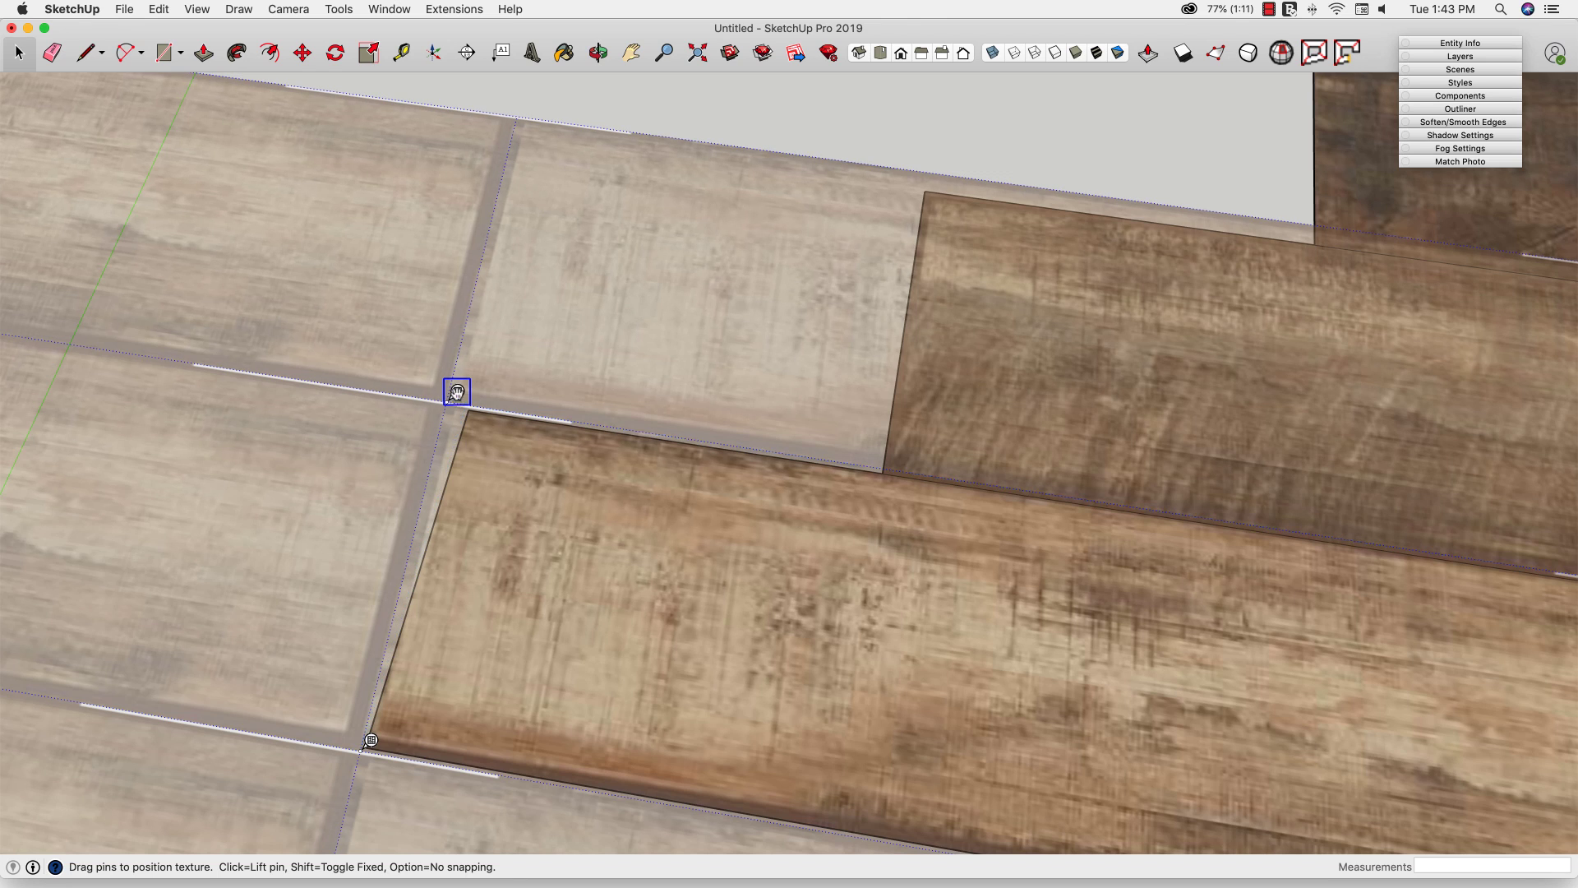
left_click_drag(369, 743, 348, 737)
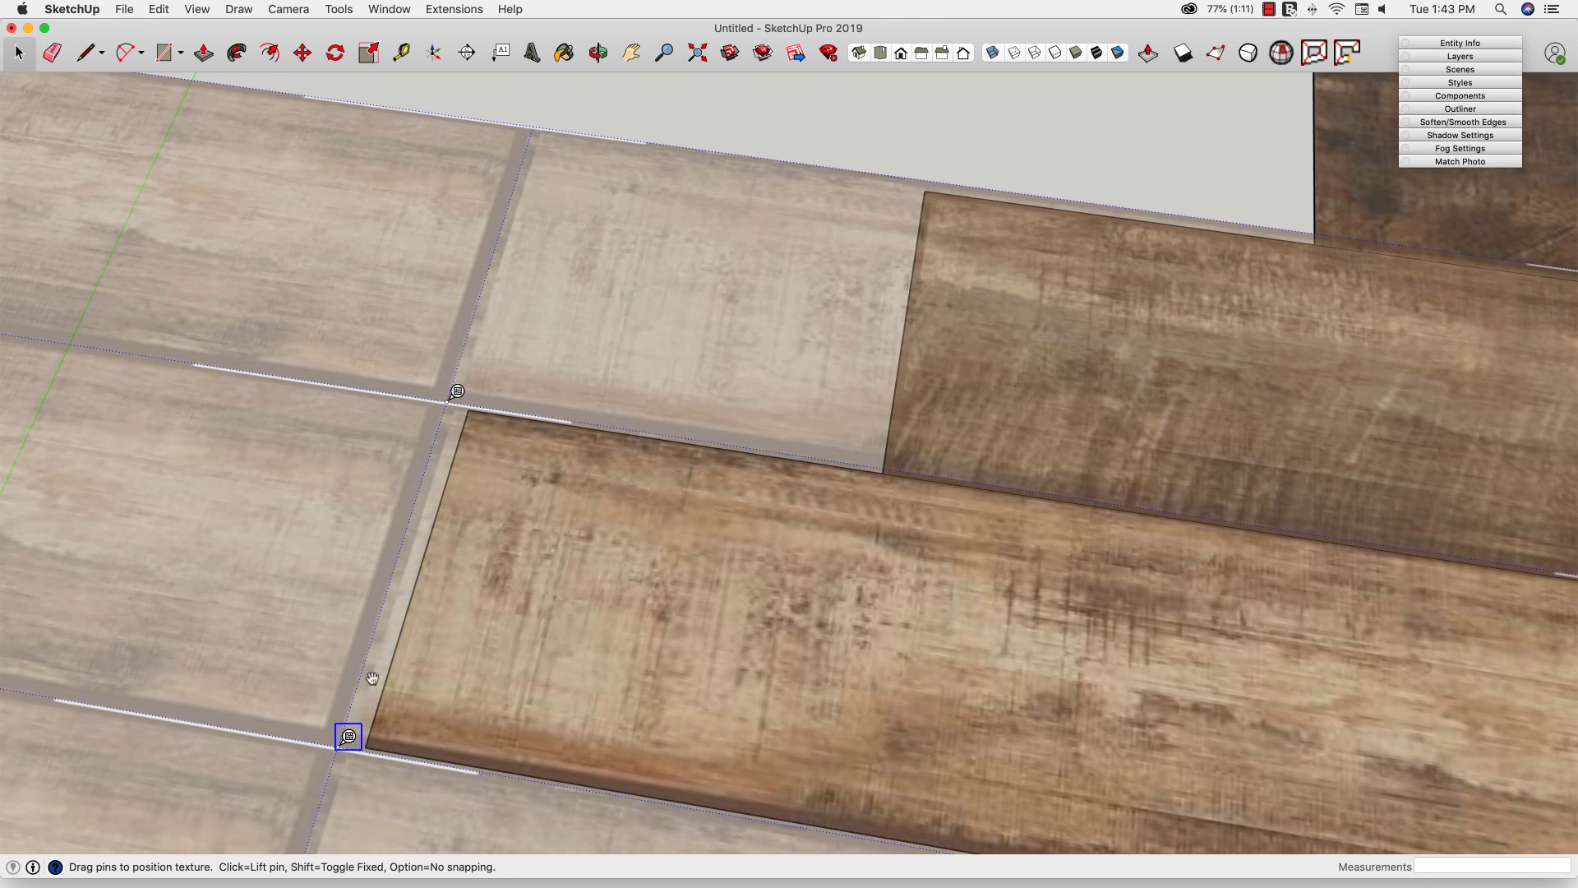
scroll(372, 679, "down", 5)
left_click(477, 257)
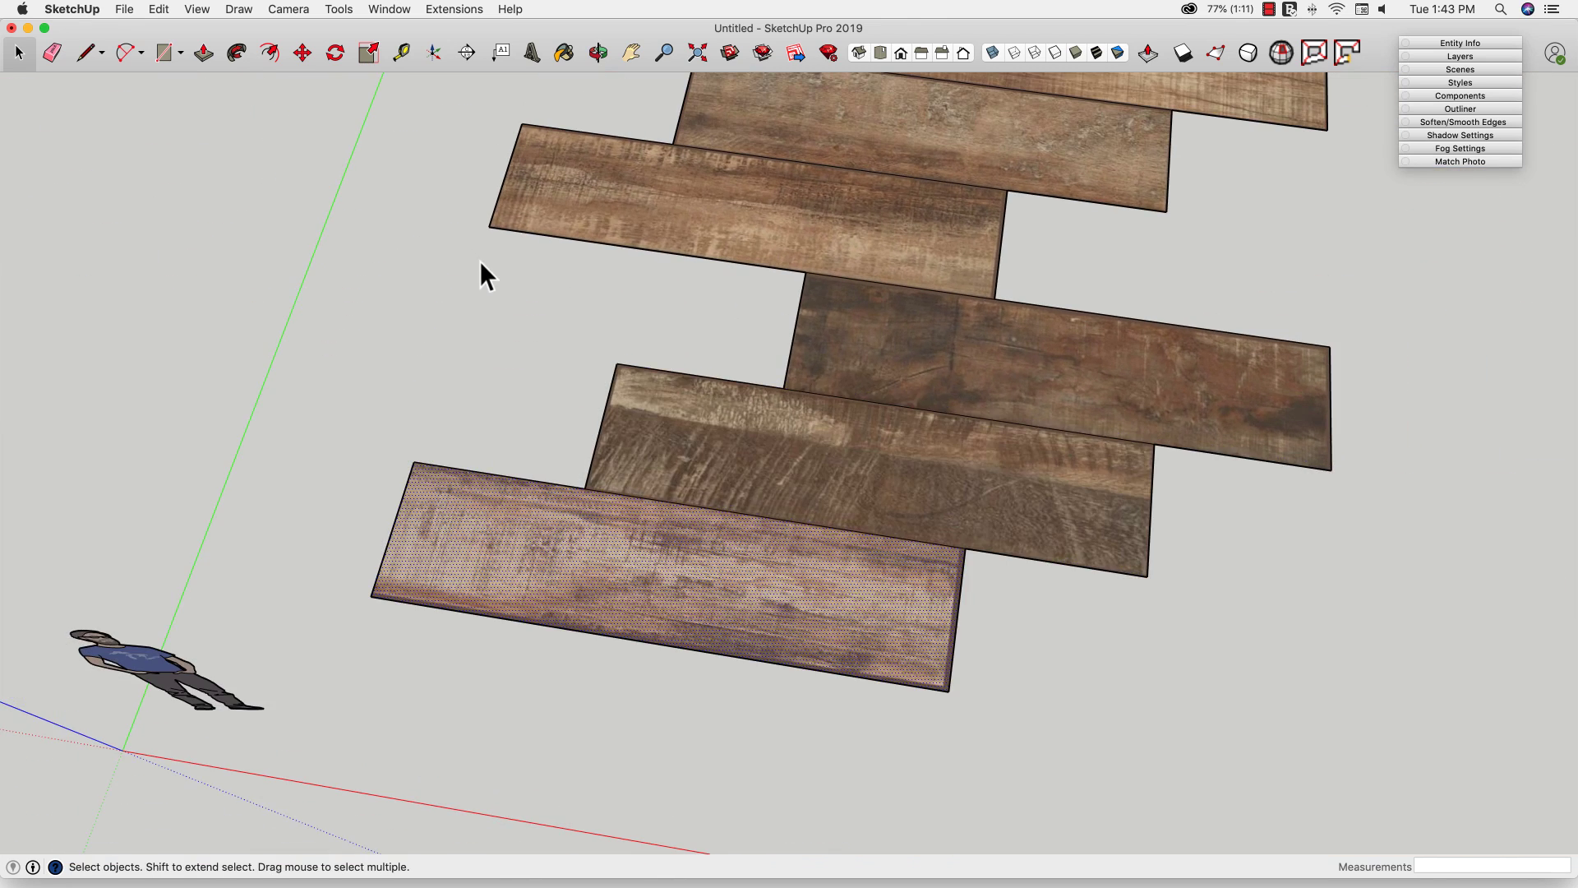
scroll(525, 674, "down", 5)
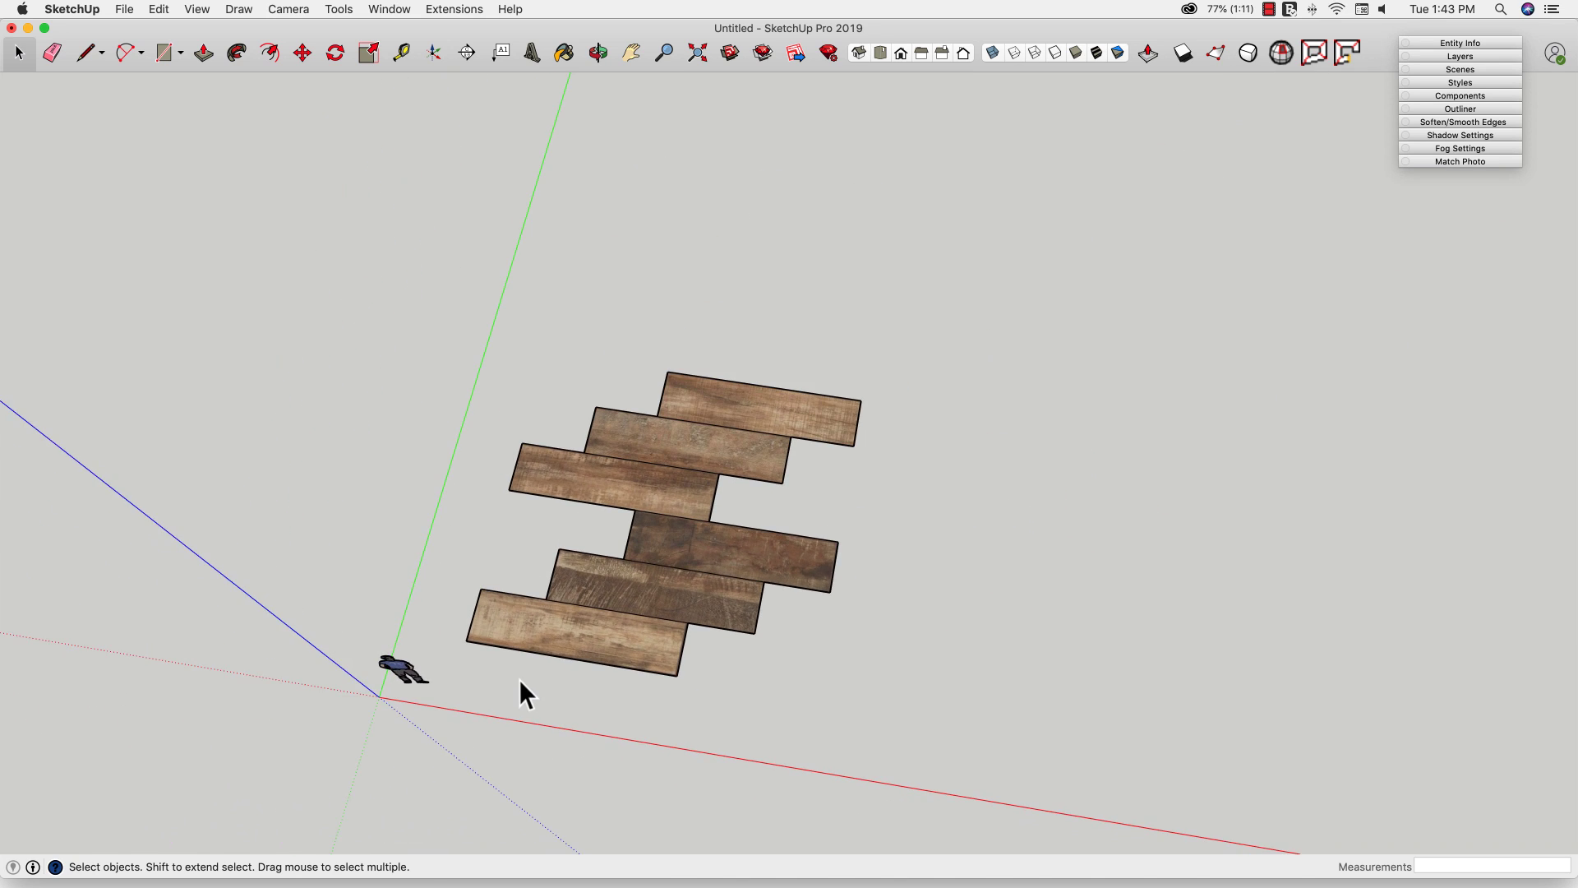
middle_click_drag(519, 680, 623, 743)
scroll(695, 675, "up", 5)
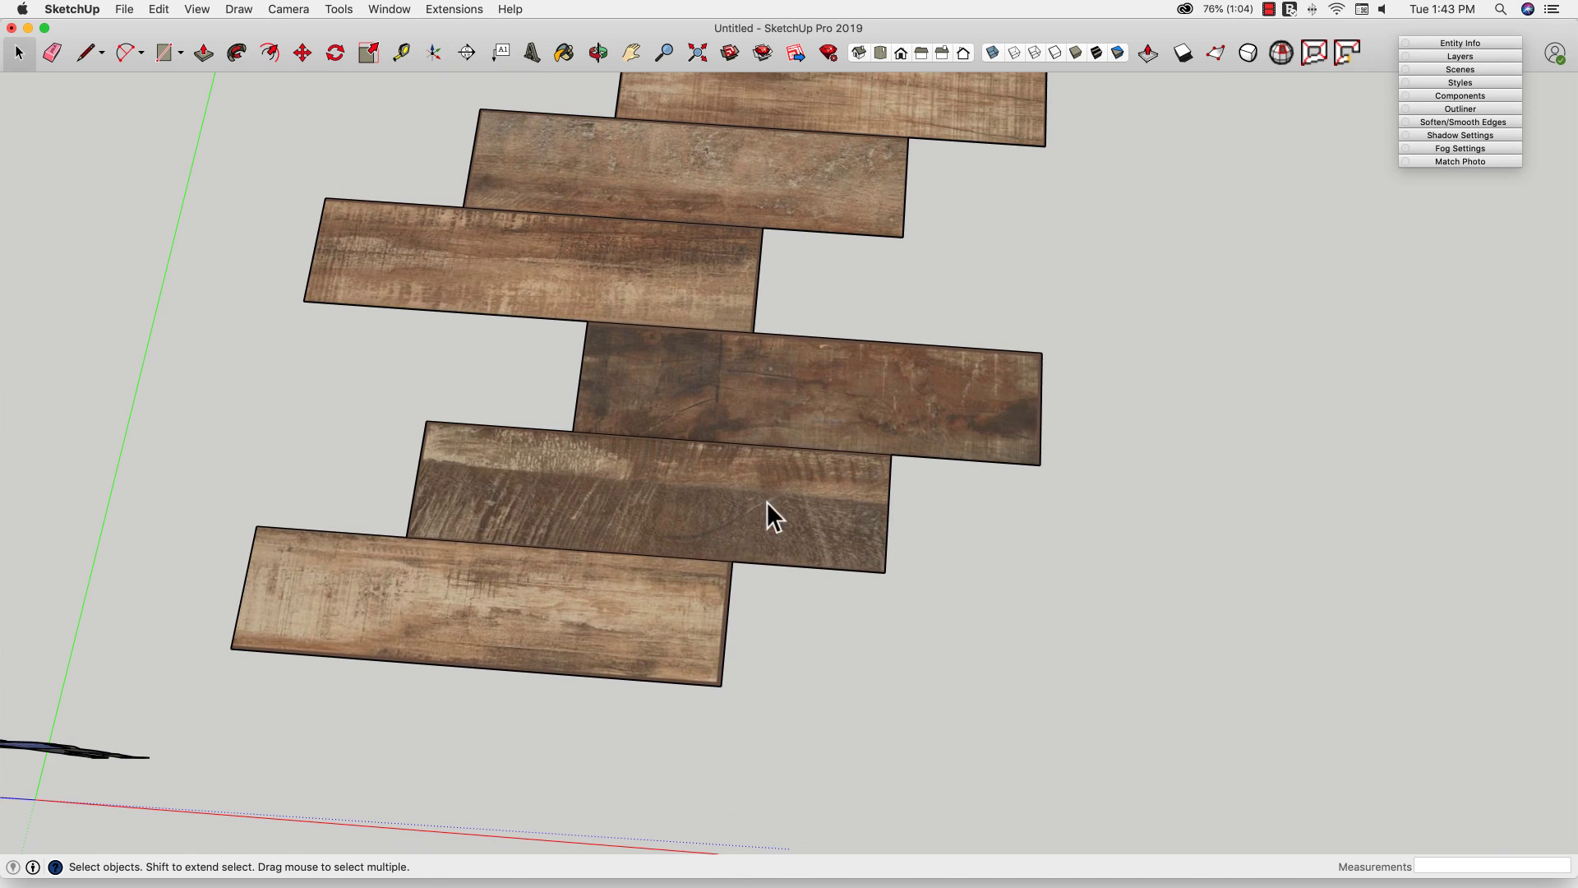
scroll(658, 733, "down", 3)
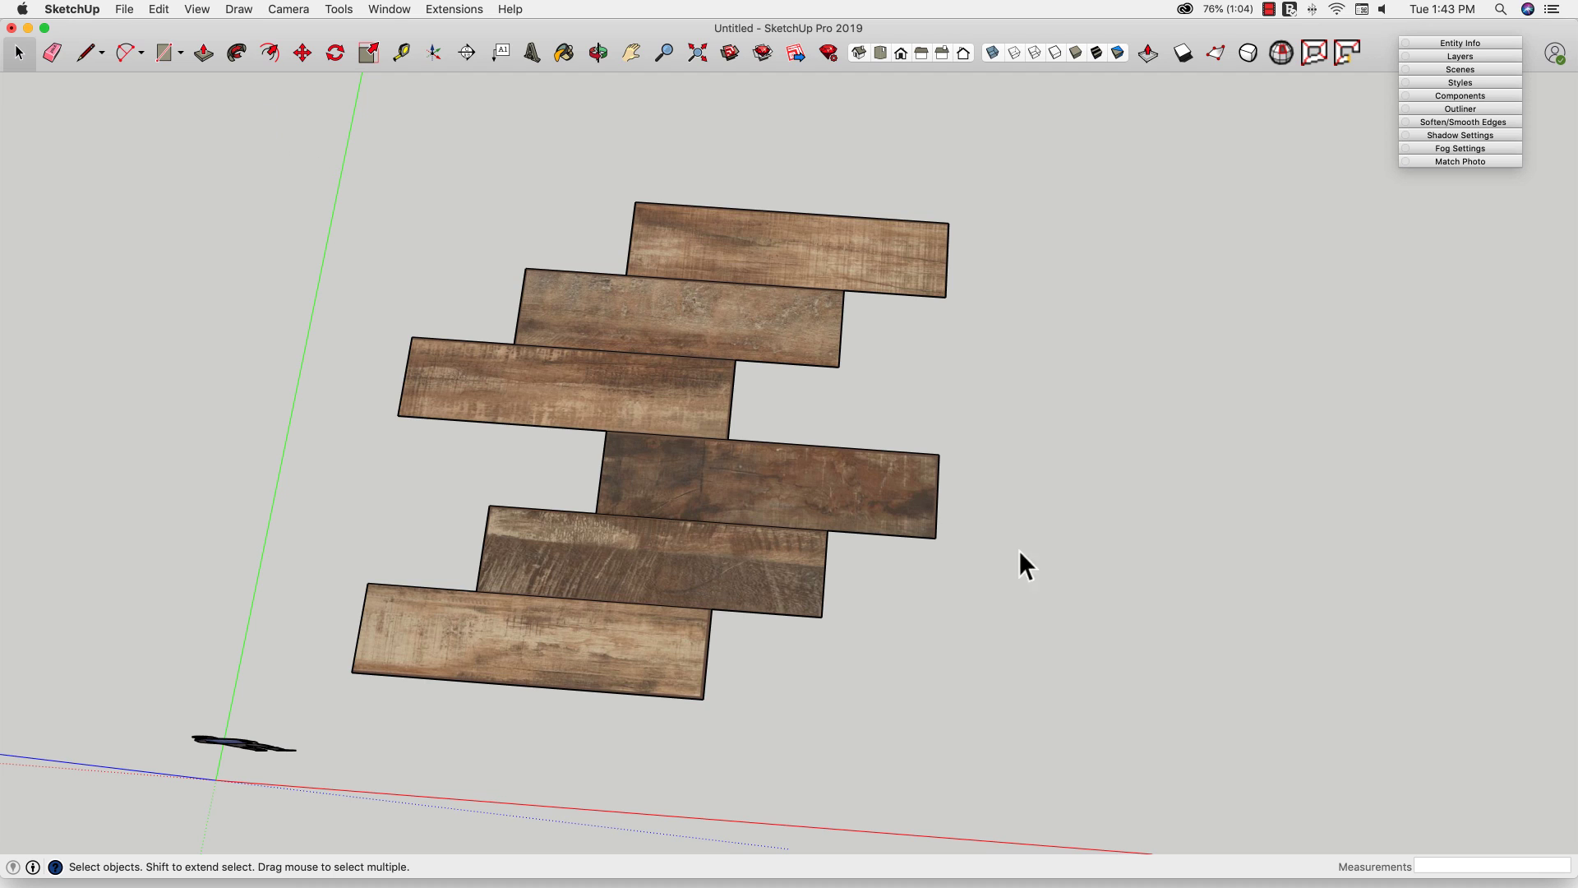
Combine the textures of all six wood planks, erasing their interior edges
left_click_drag(445, 289, 1029, 712)
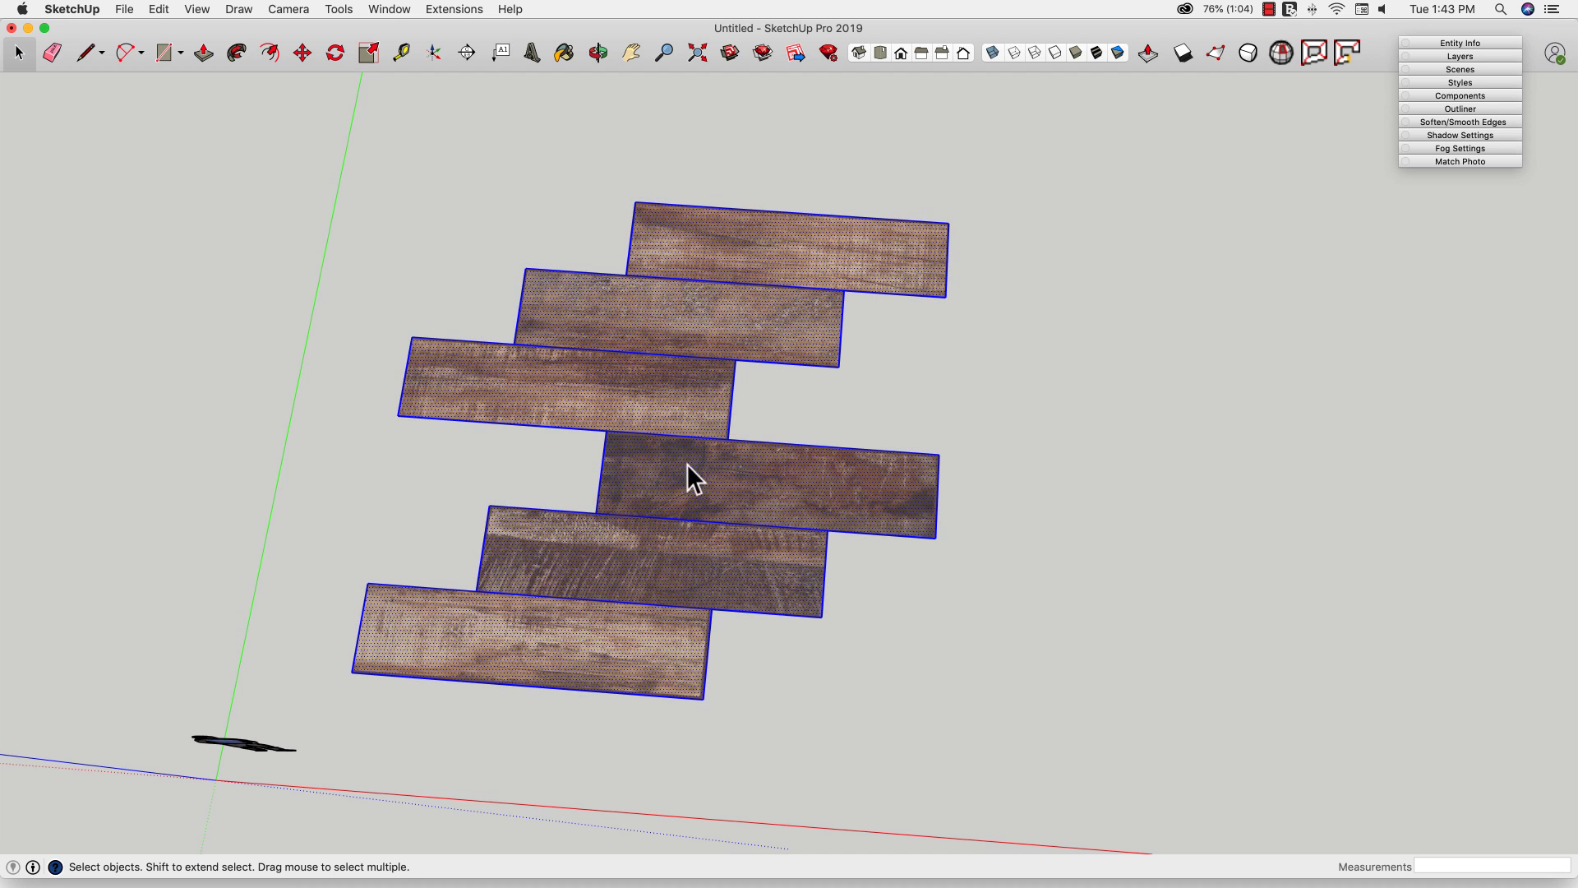
right_click(657, 463)
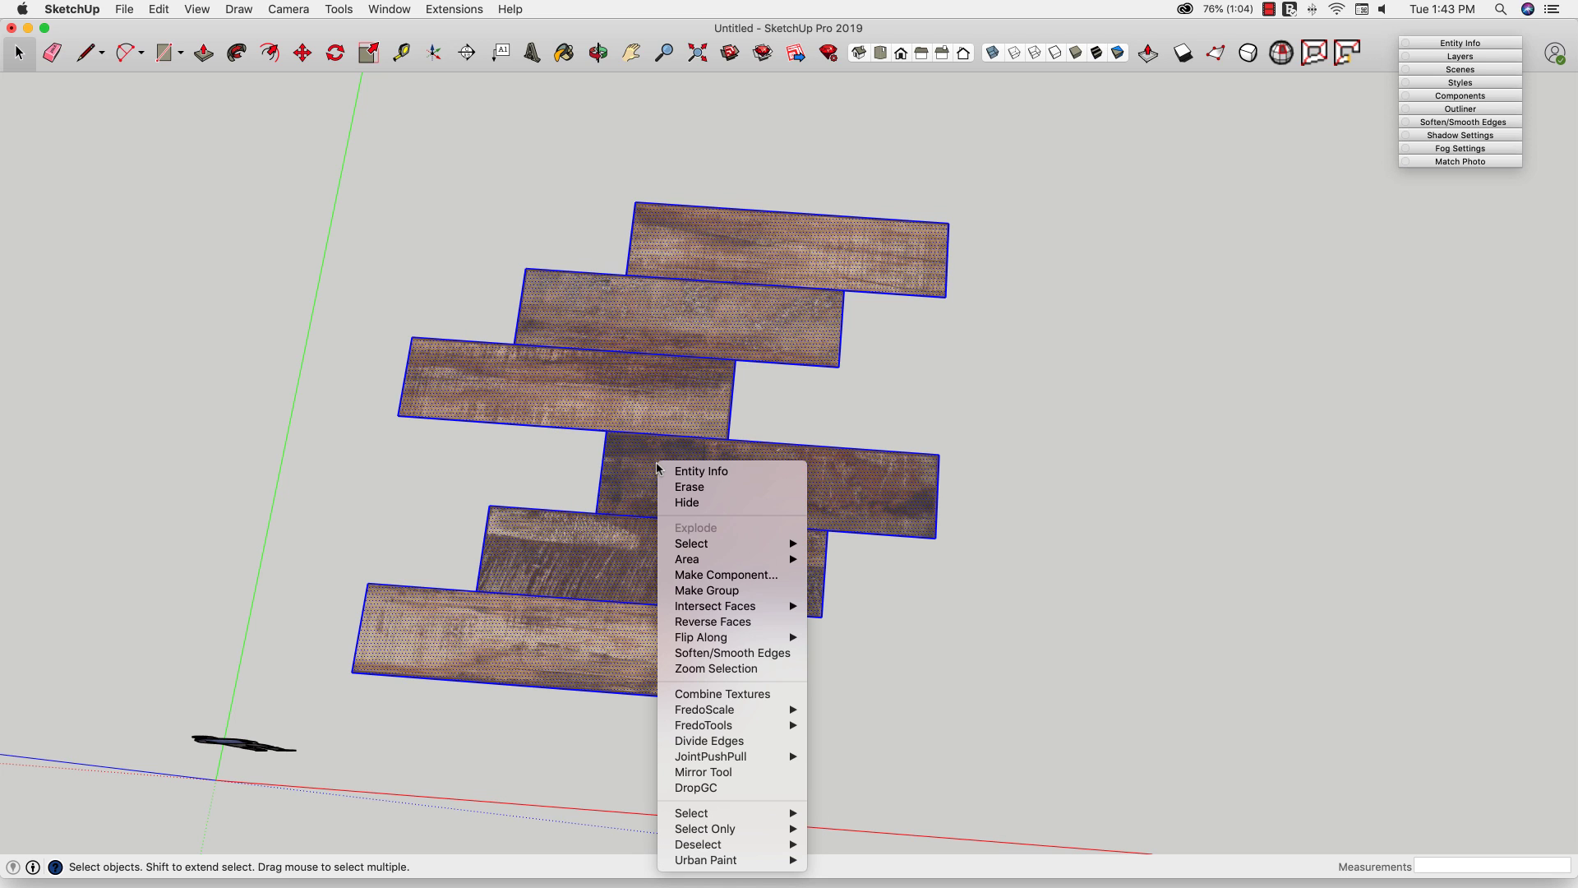
left_click(724, 694)
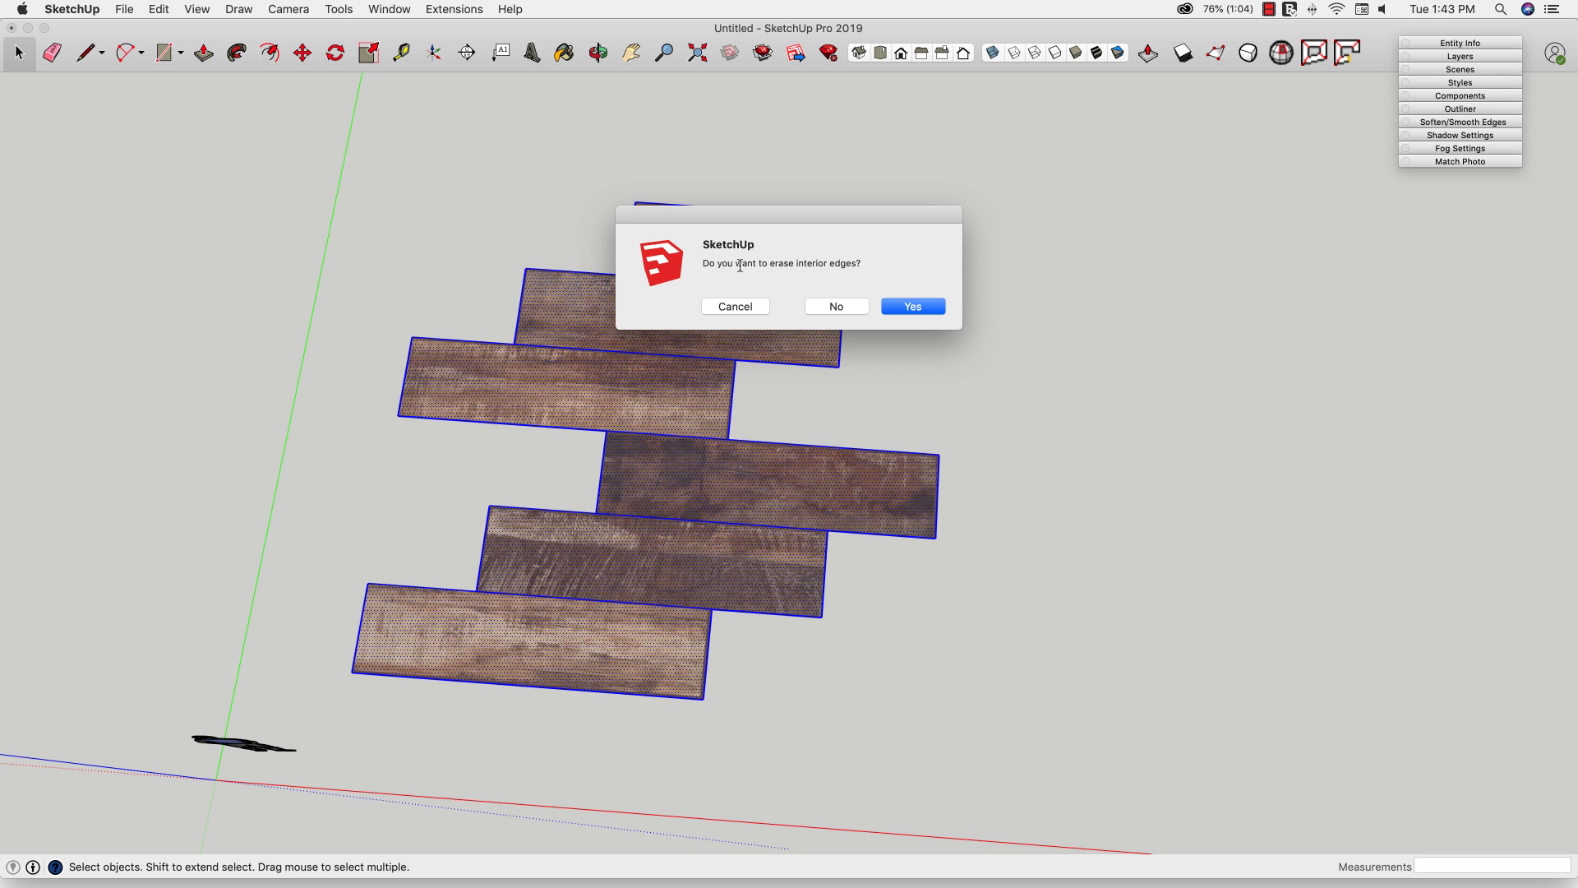
left_click(915, 309)
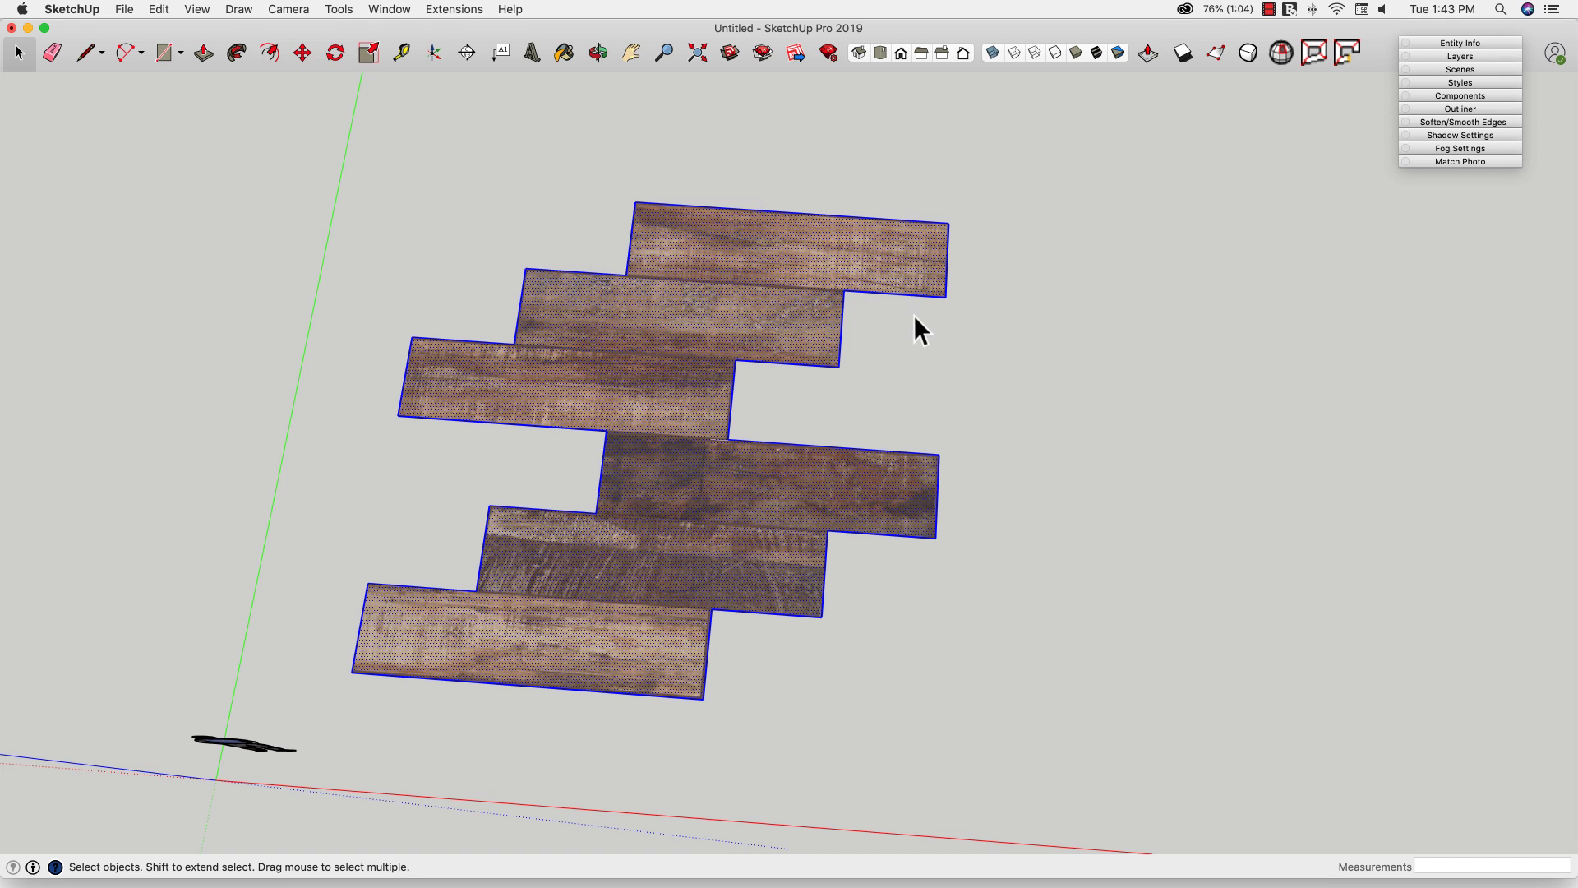
Orbit to check the merged staggered plank surface from a flatter angle
left_click(943, 432)
middle_click_drag(1019, 421, 791, 345)
left_click(685, 480)
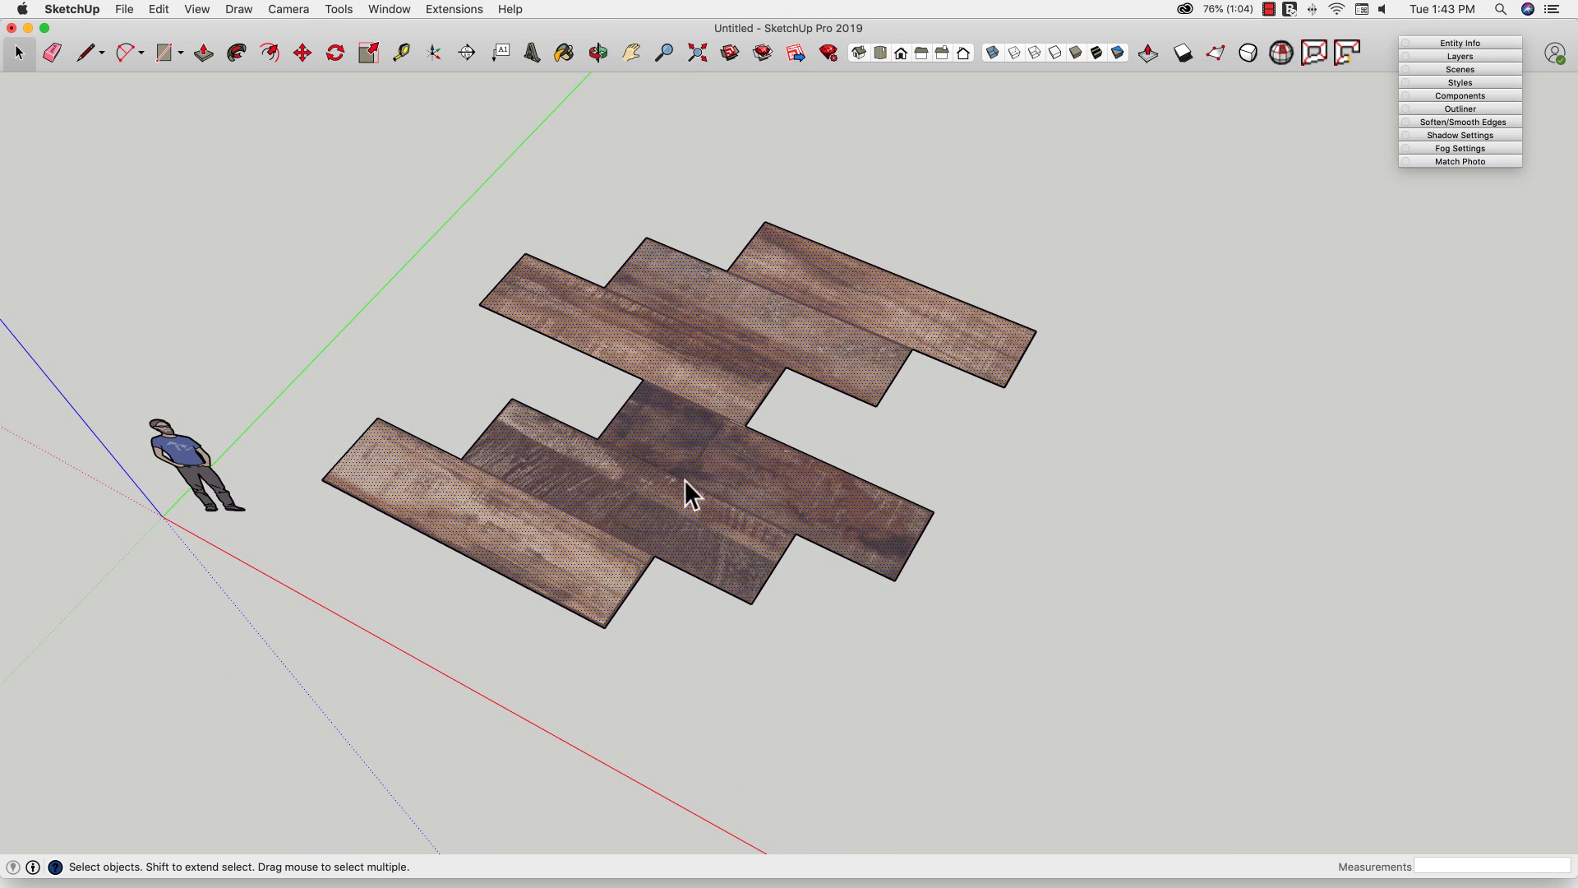
middle_click_drag(739, 660, 870, 633)
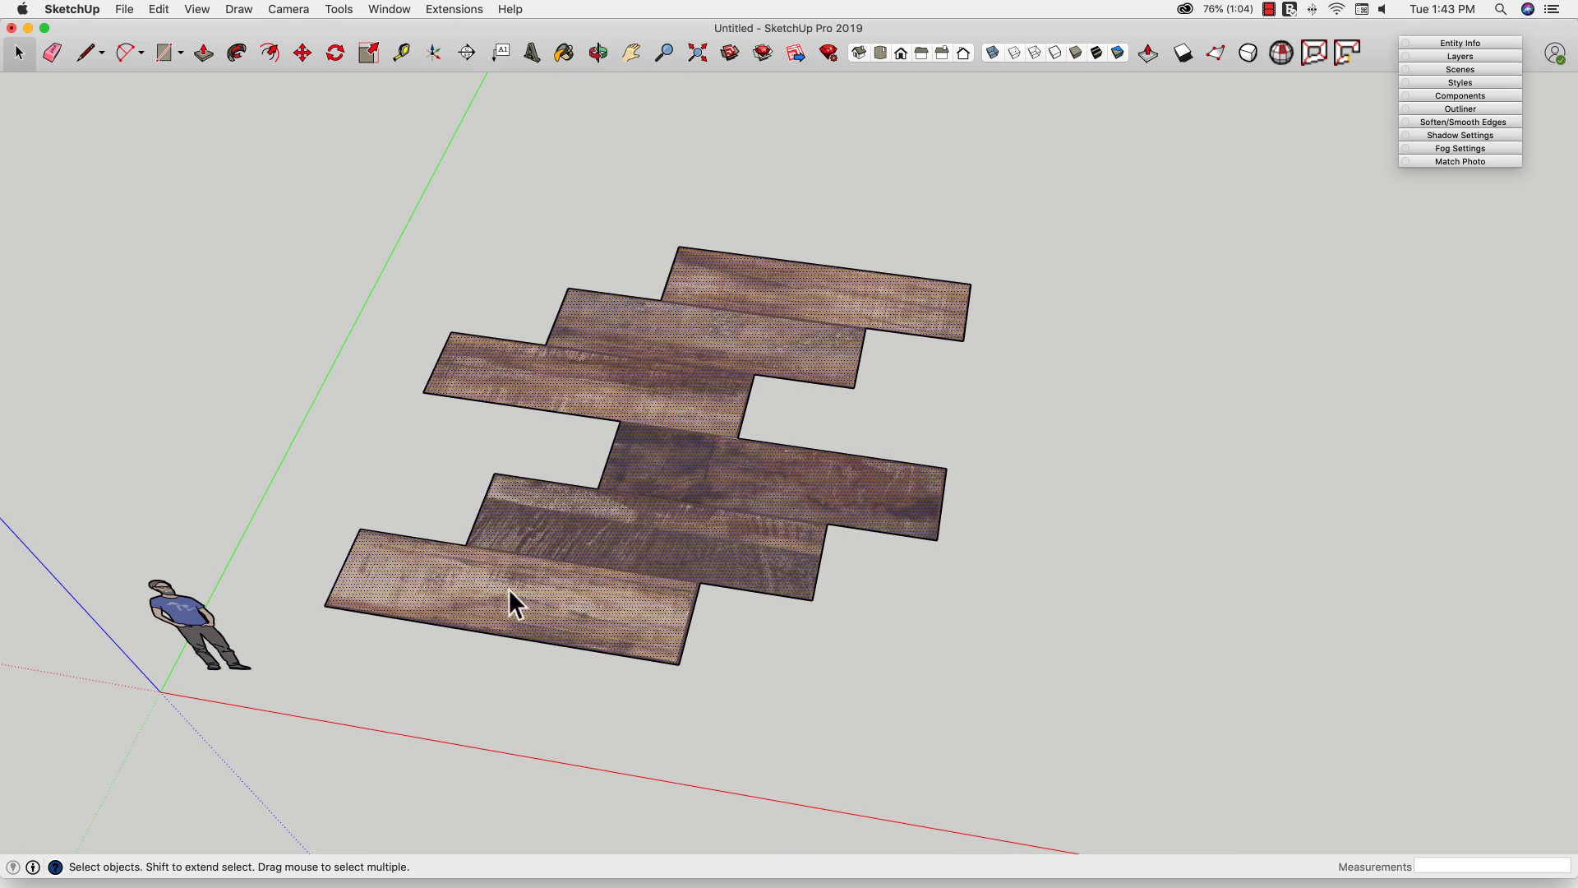
Copy the merged plank surface corner-to-corner with Move, arraying it x4 into a long staggered strip
key("m")
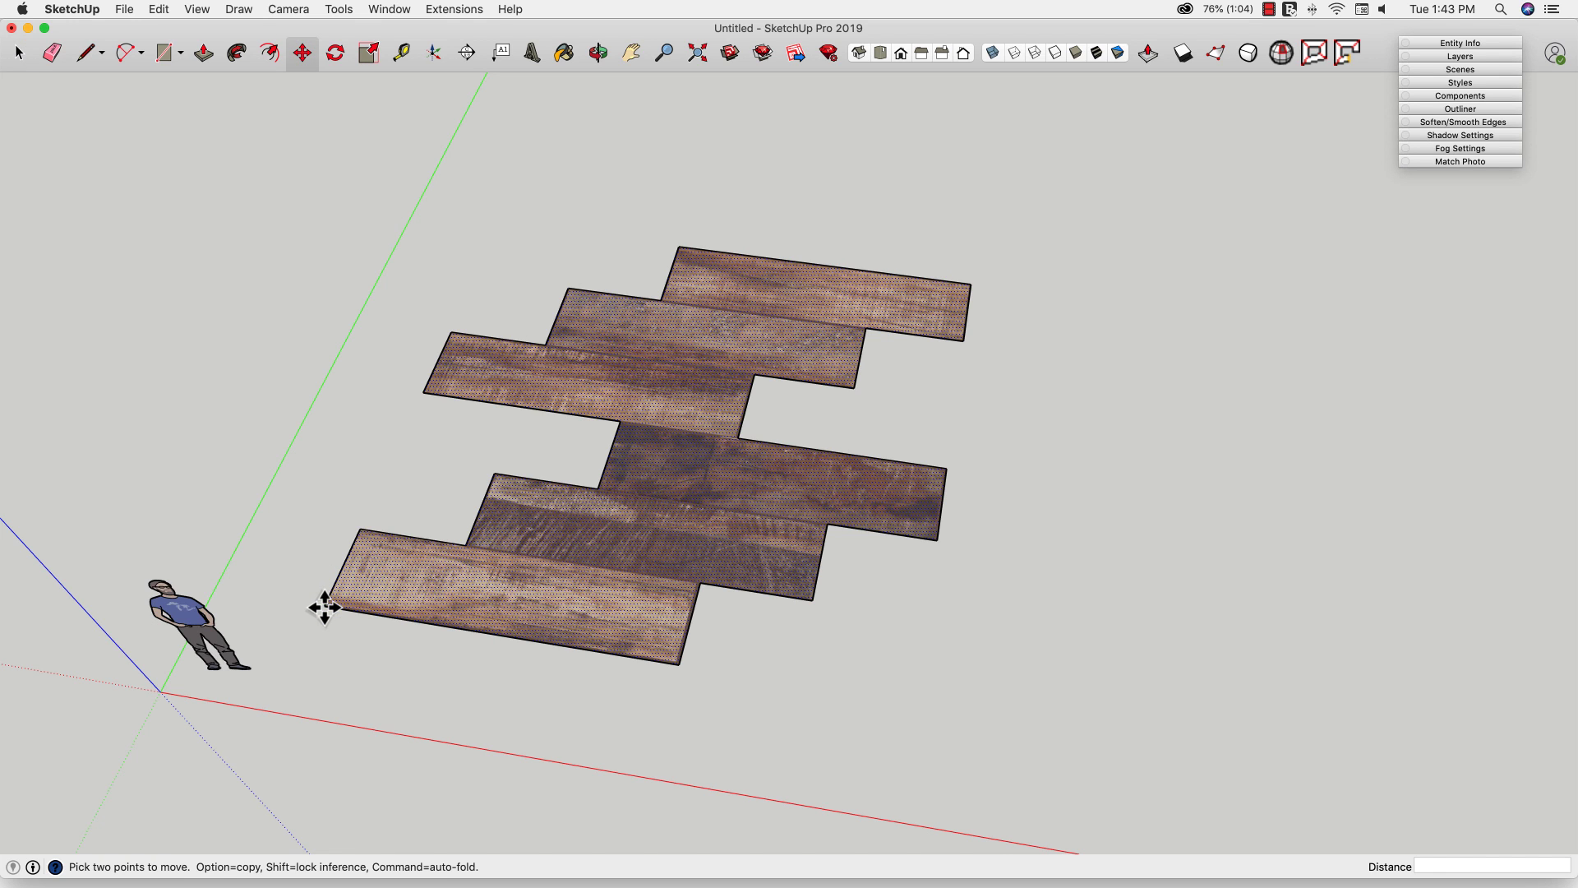
left_click(324, 608)
key("alt")
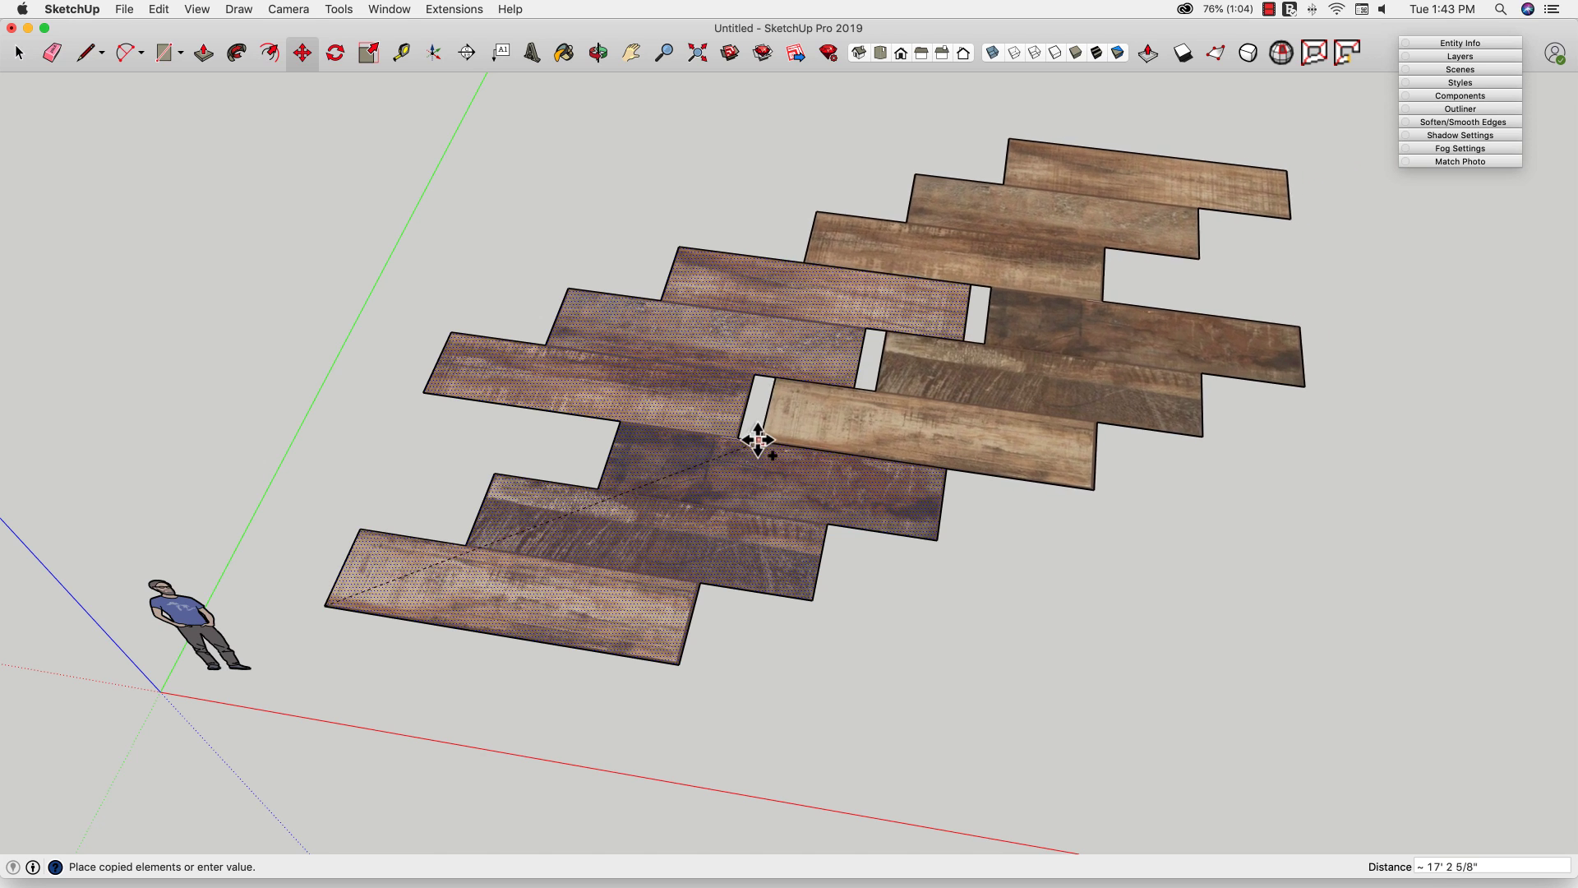
left_click(744, 440)
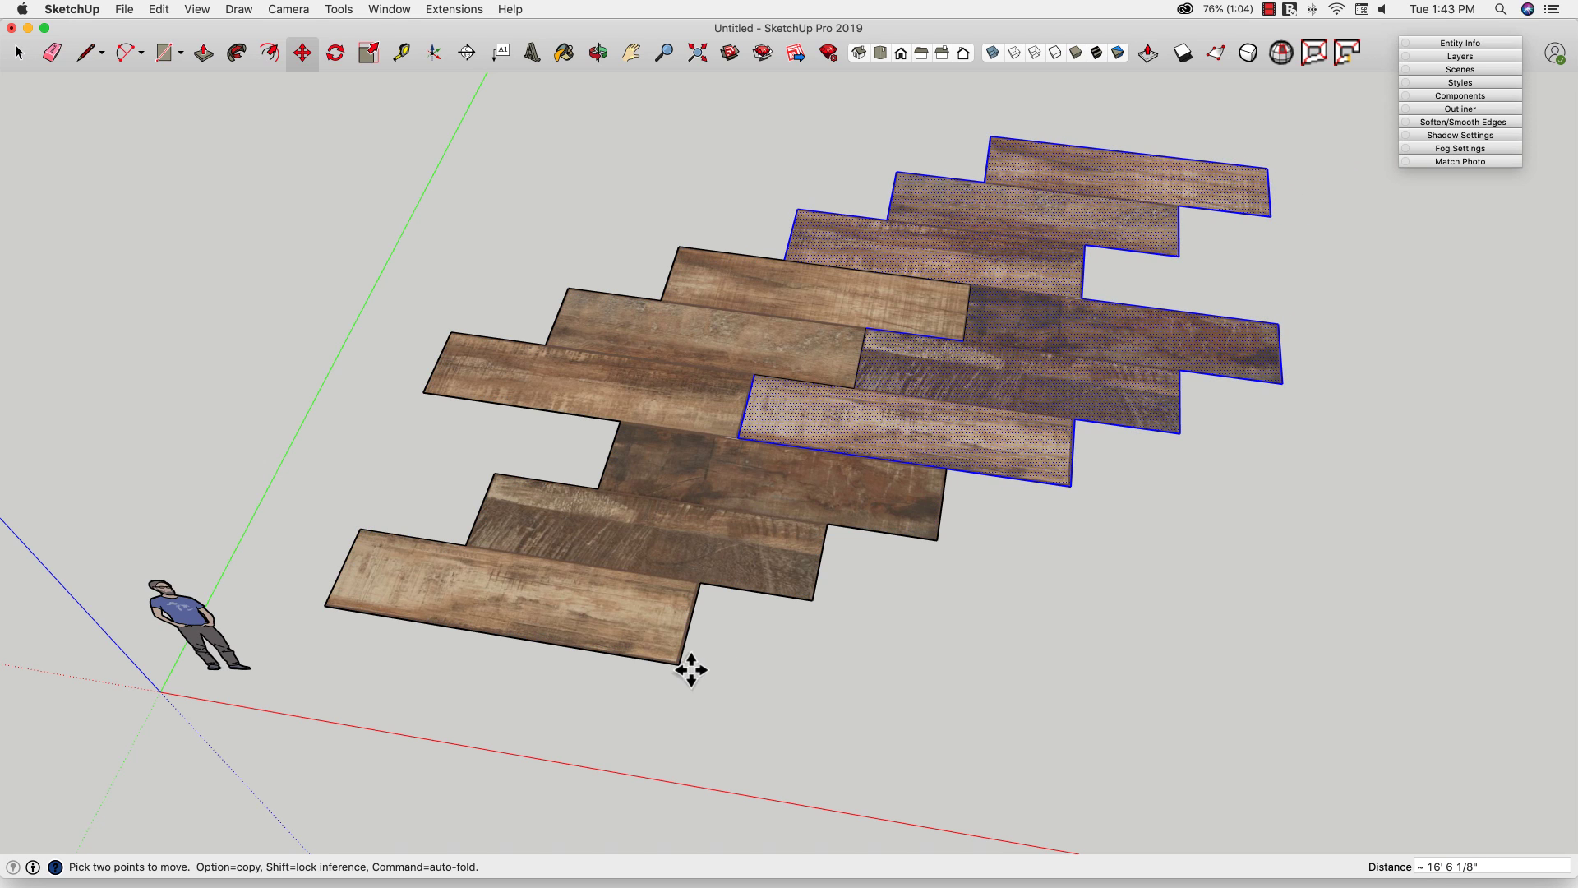
scroll(589, 731, "down", 3)
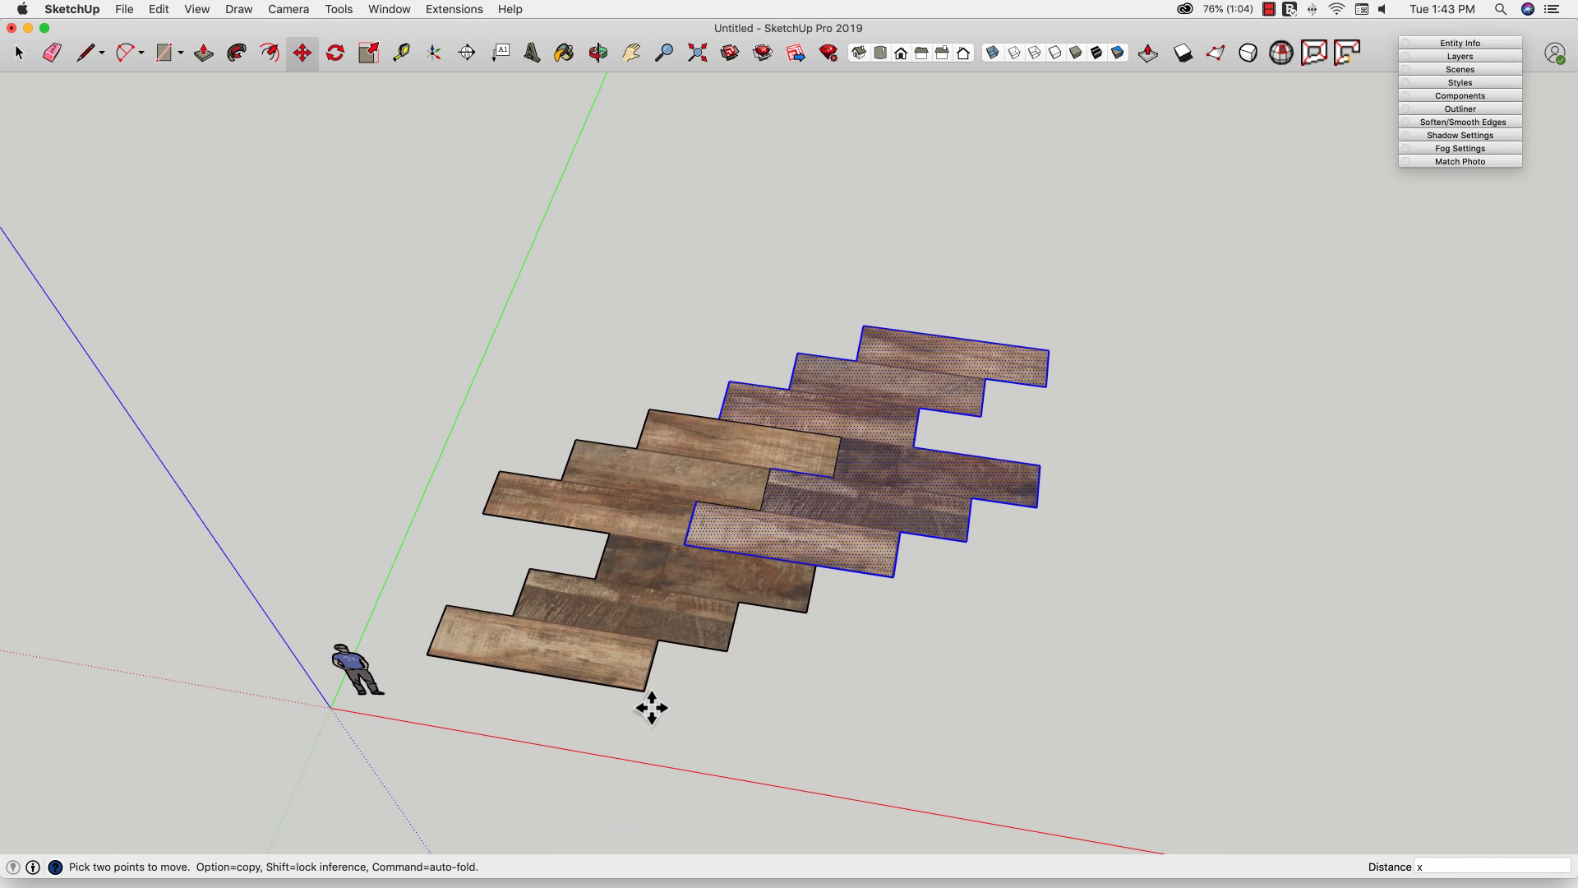
type("x4")
key("Return")
key("space")
scroll(559, 619, "down", 5)
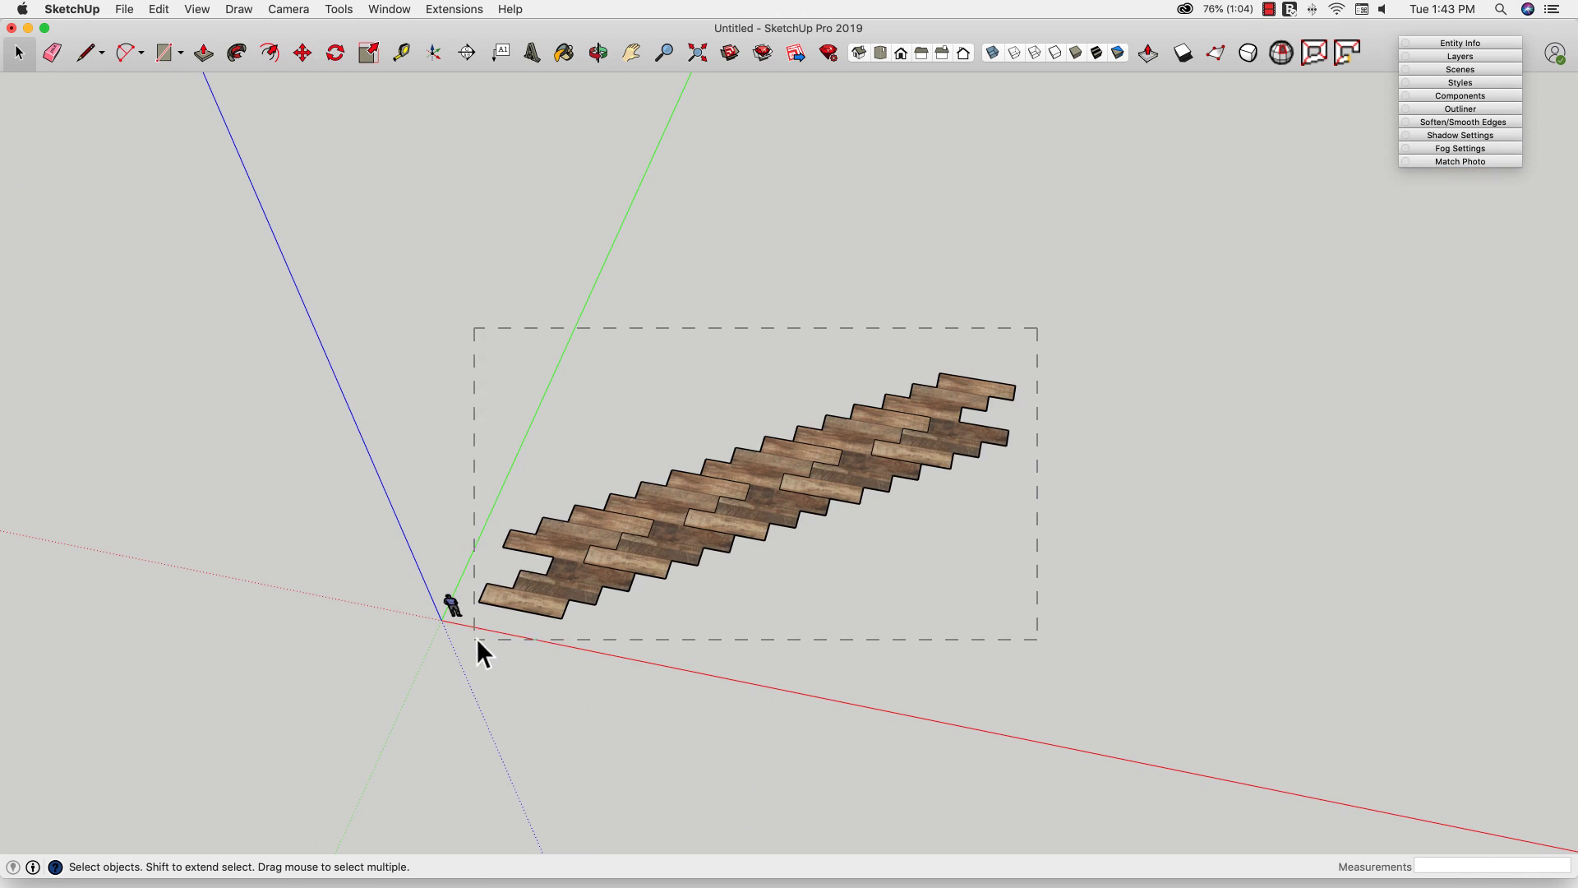
Copy the whole plank strip alongside itself with Move, arraying it x4 into a broad floor
left_click_drag(477, 638, 481, 638)
key("m")
scroll(510, 649, "up", 3)
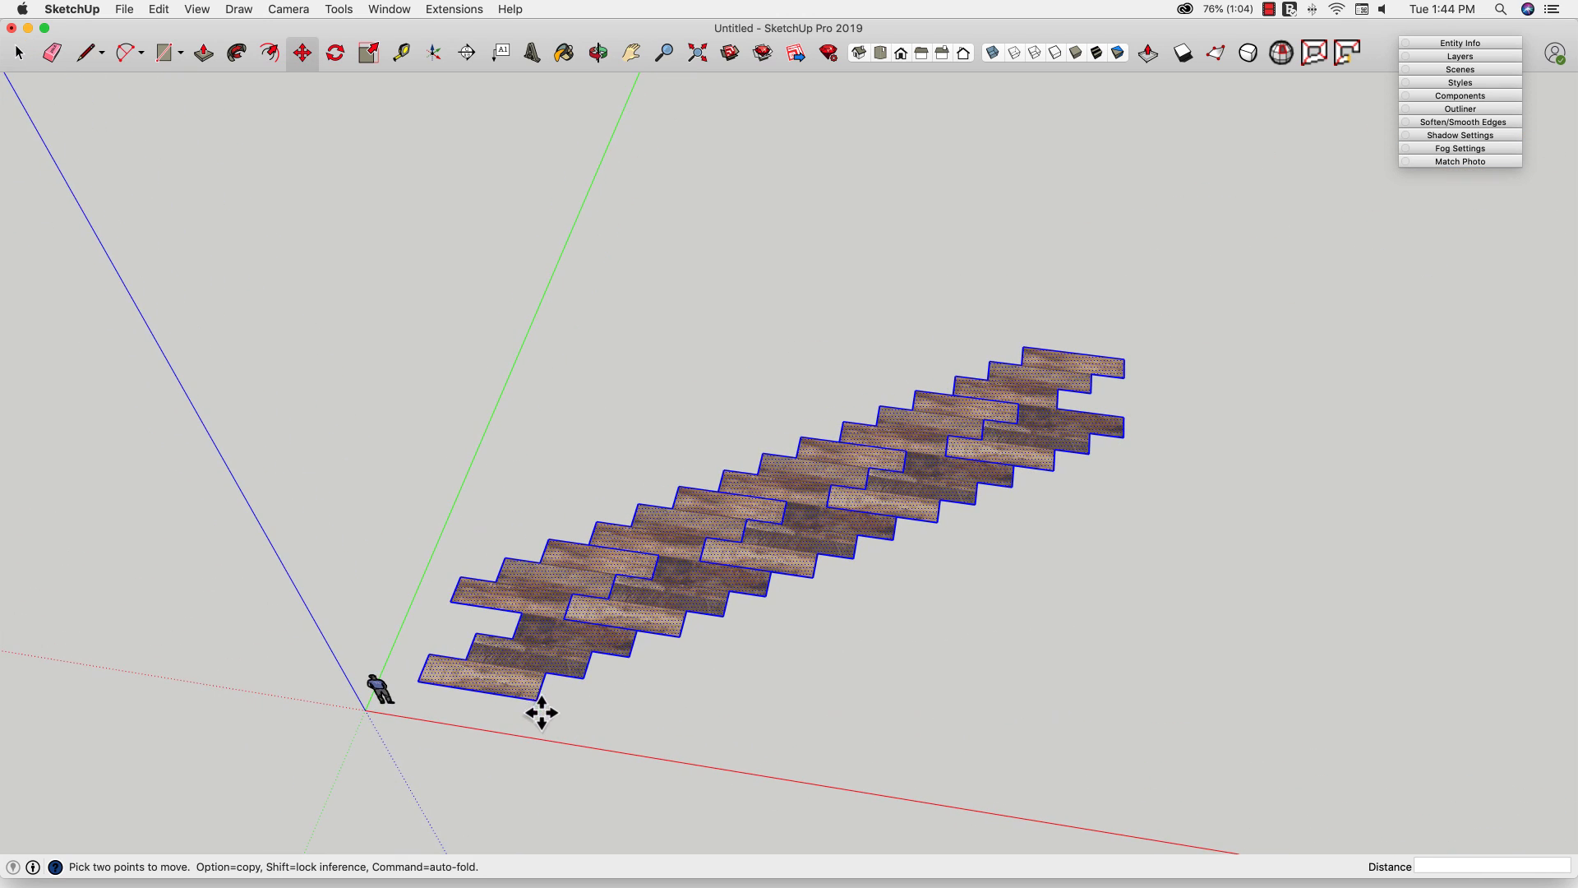
left_click(534, 701, "alt")
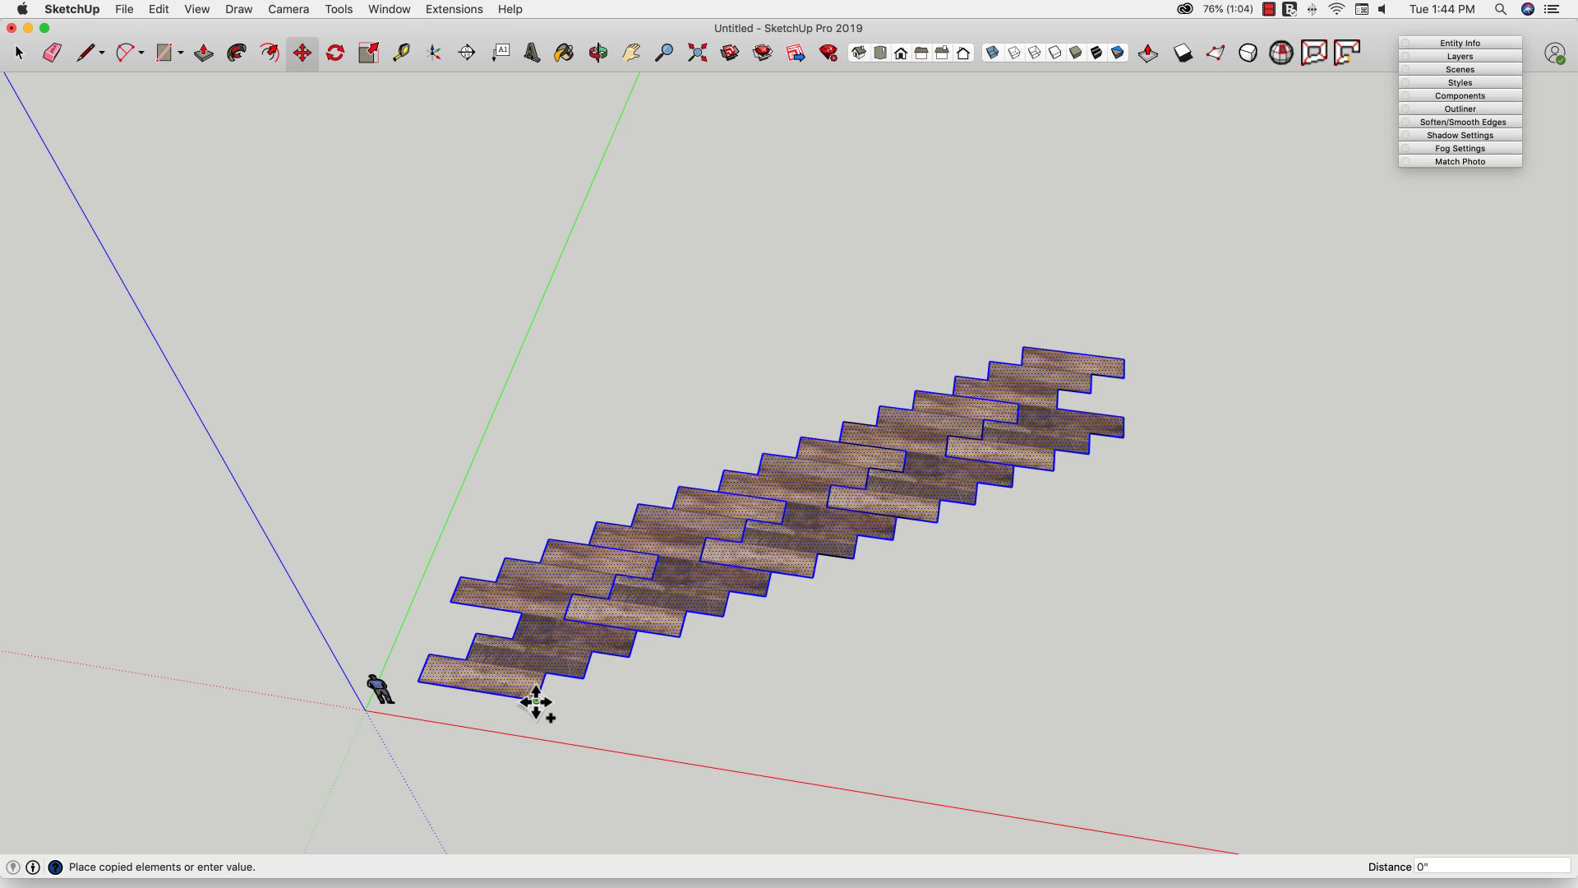
left_click(587, 544)
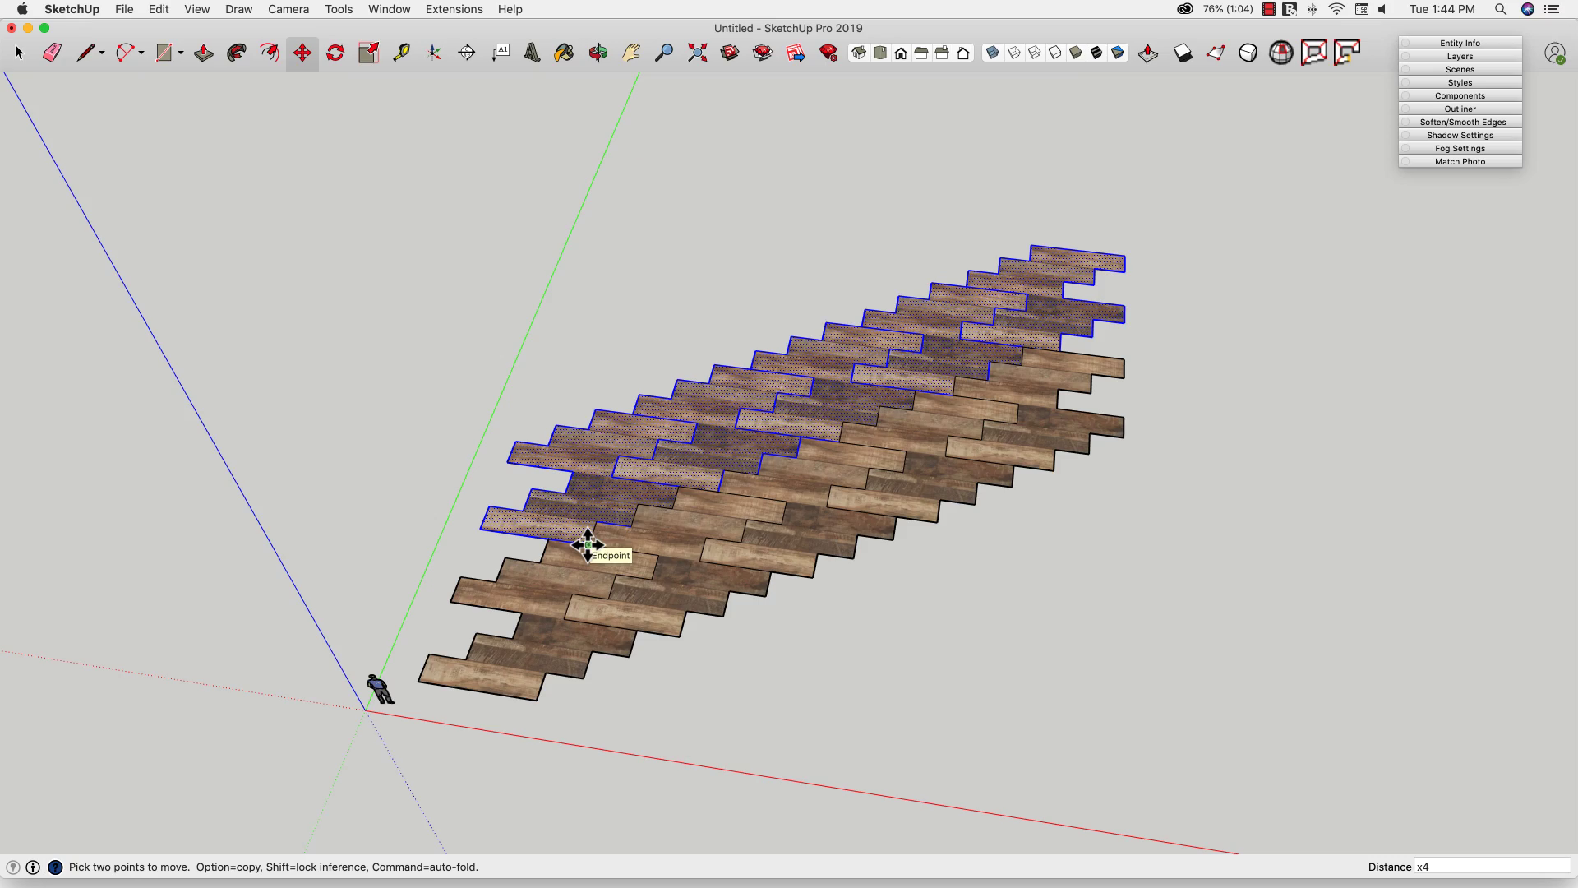
type("x4")
key("Return")
scroll(733, 567, "up", 8)
key("space")
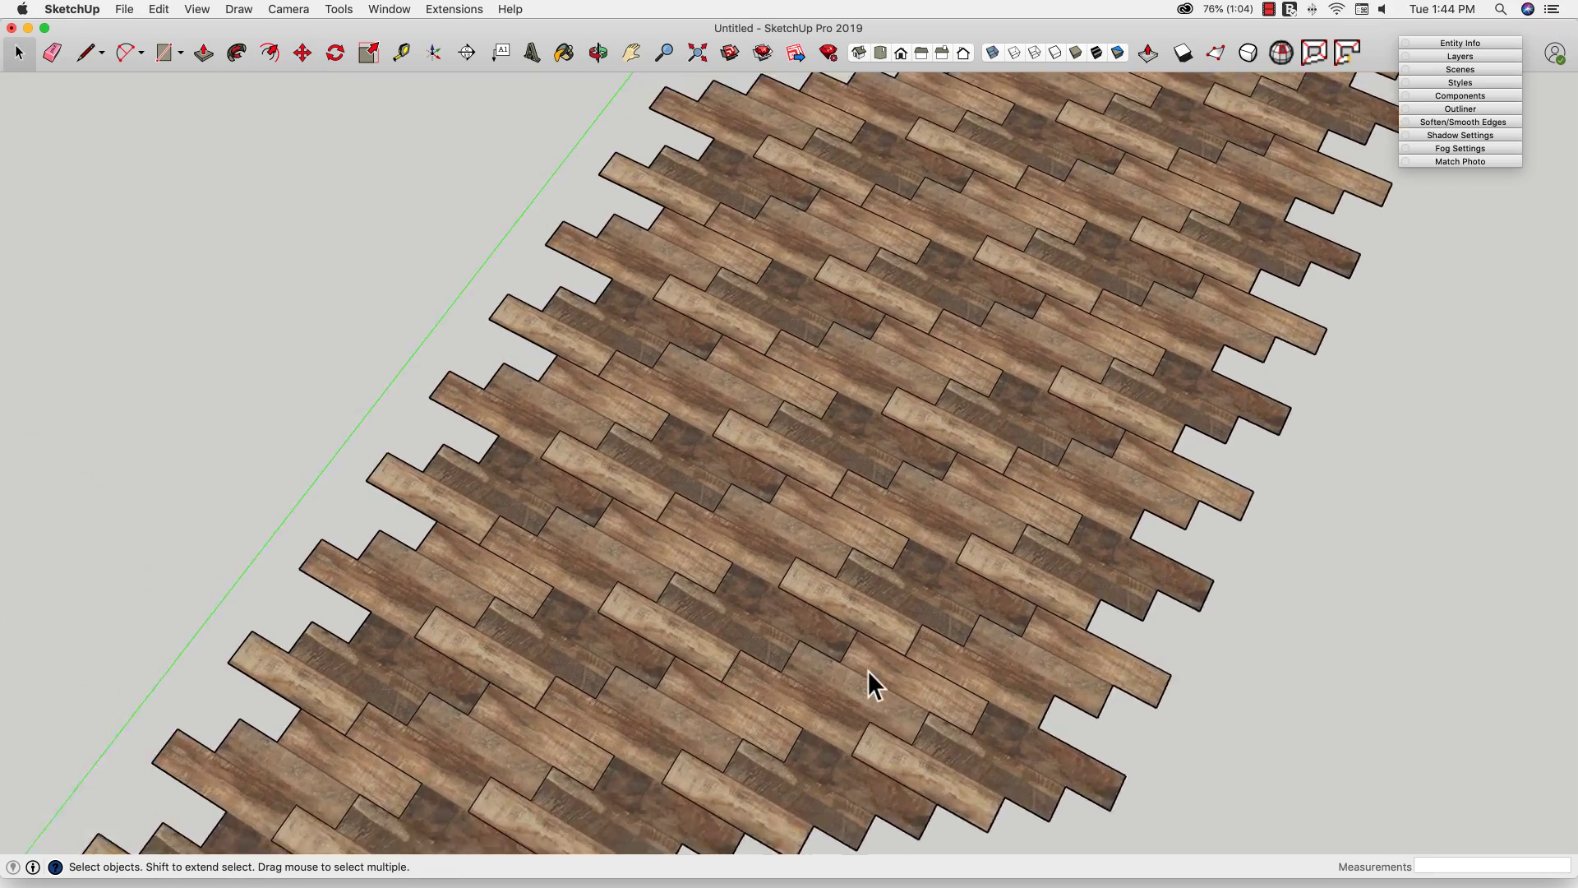
mouse_move(868, 671)
middle_mouse_down()
mouse_move(848, 702)
mouse_move(857, 658)
middle_mouse_up()
scroll(849, 702, "down", 10)
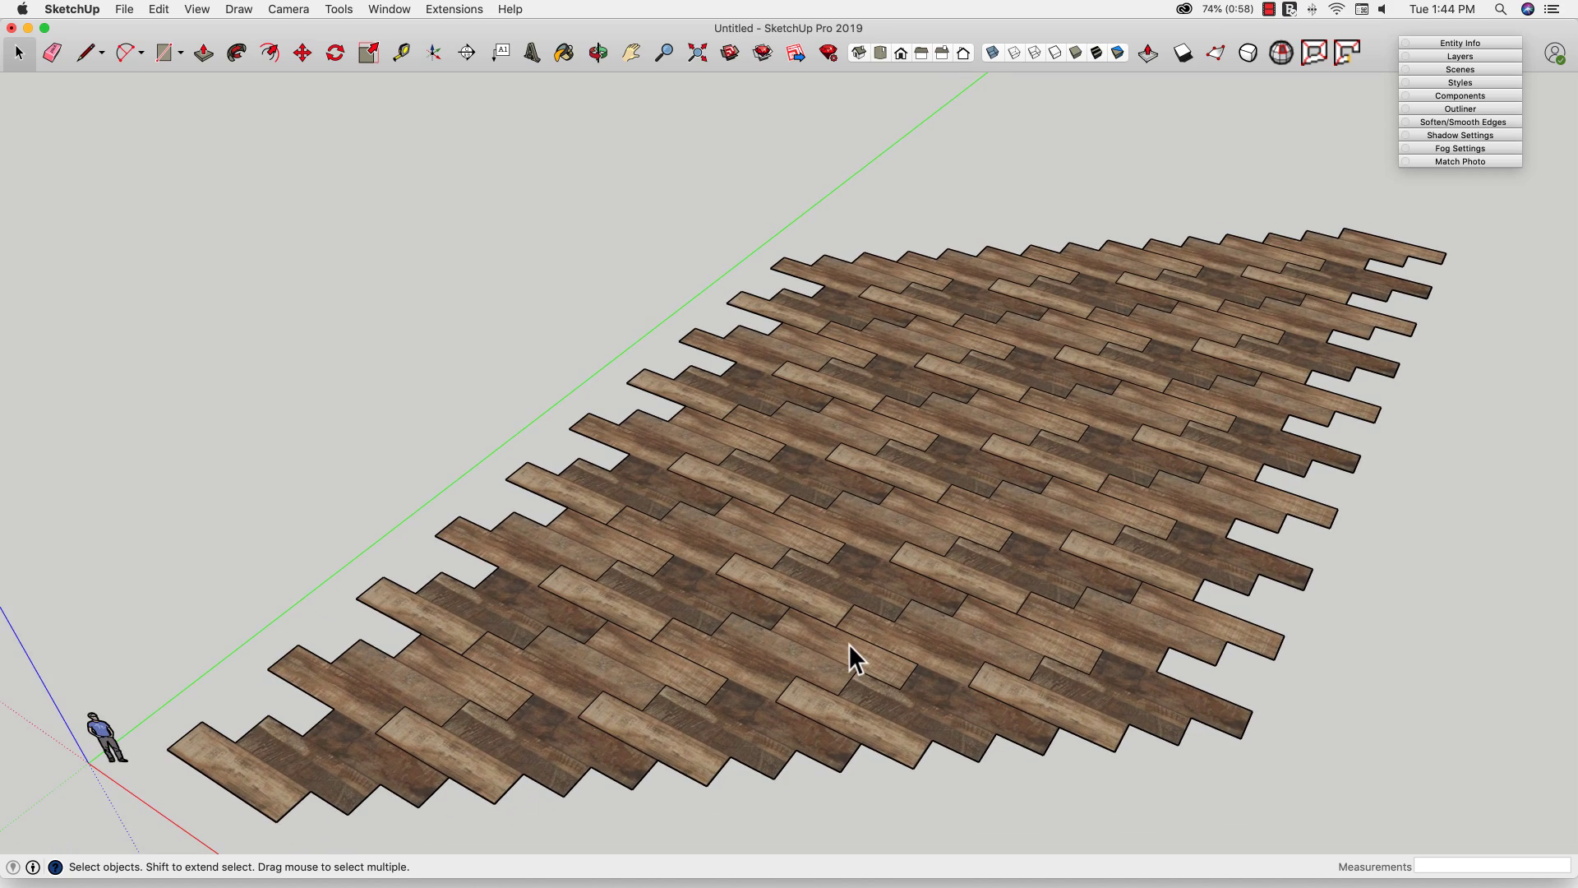
scroll(867, 522, "up", 6)
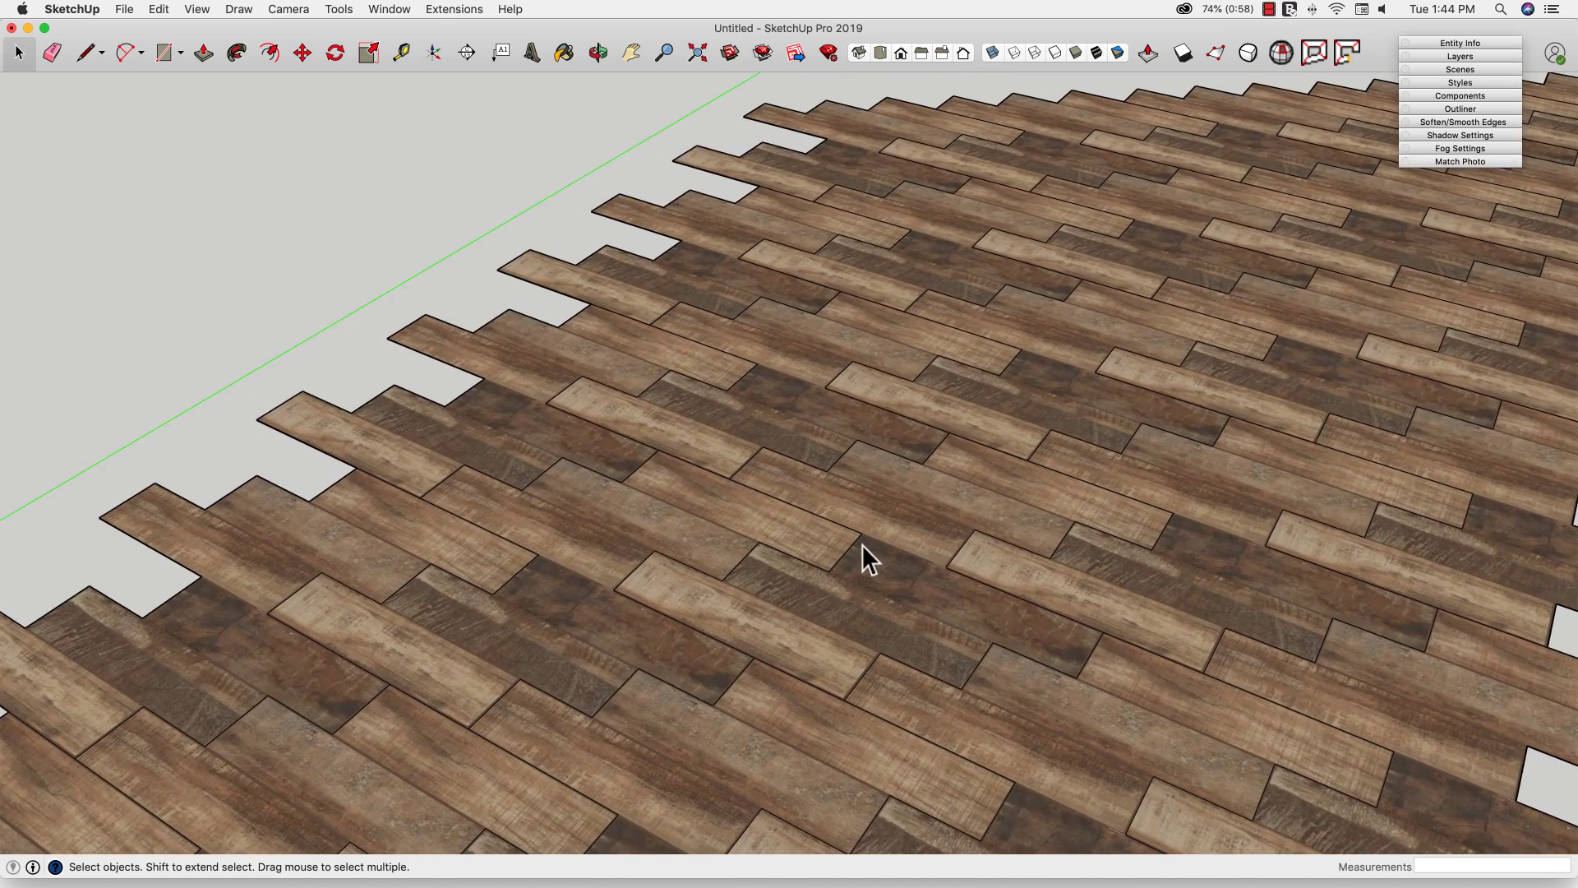
middle_click_drag(863, 553, 883, 588)
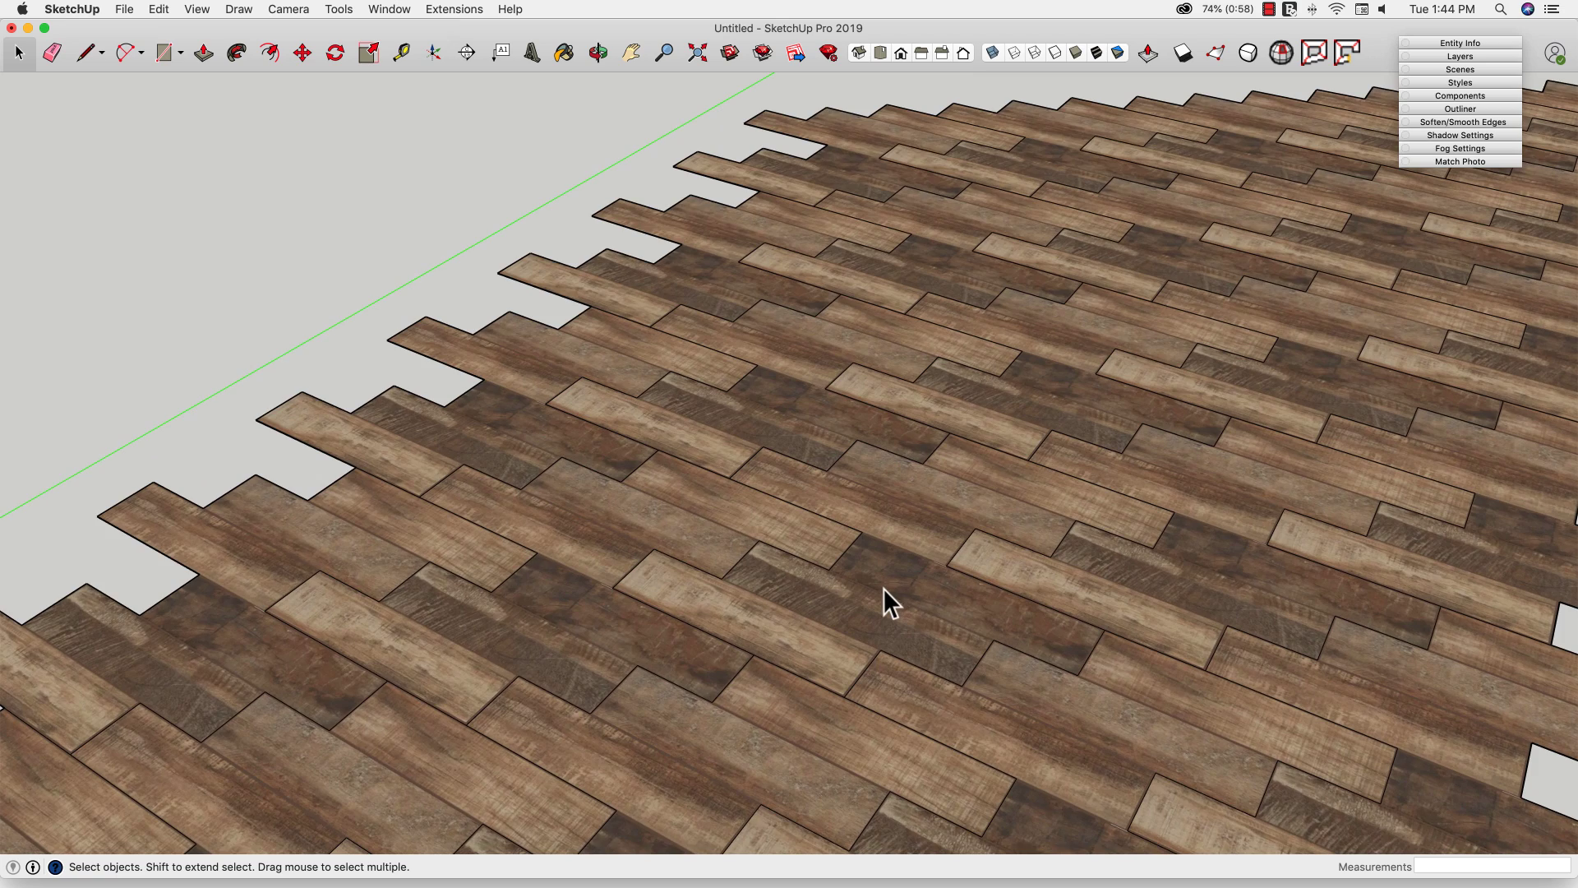
scroll(883, 588, "down", 10)
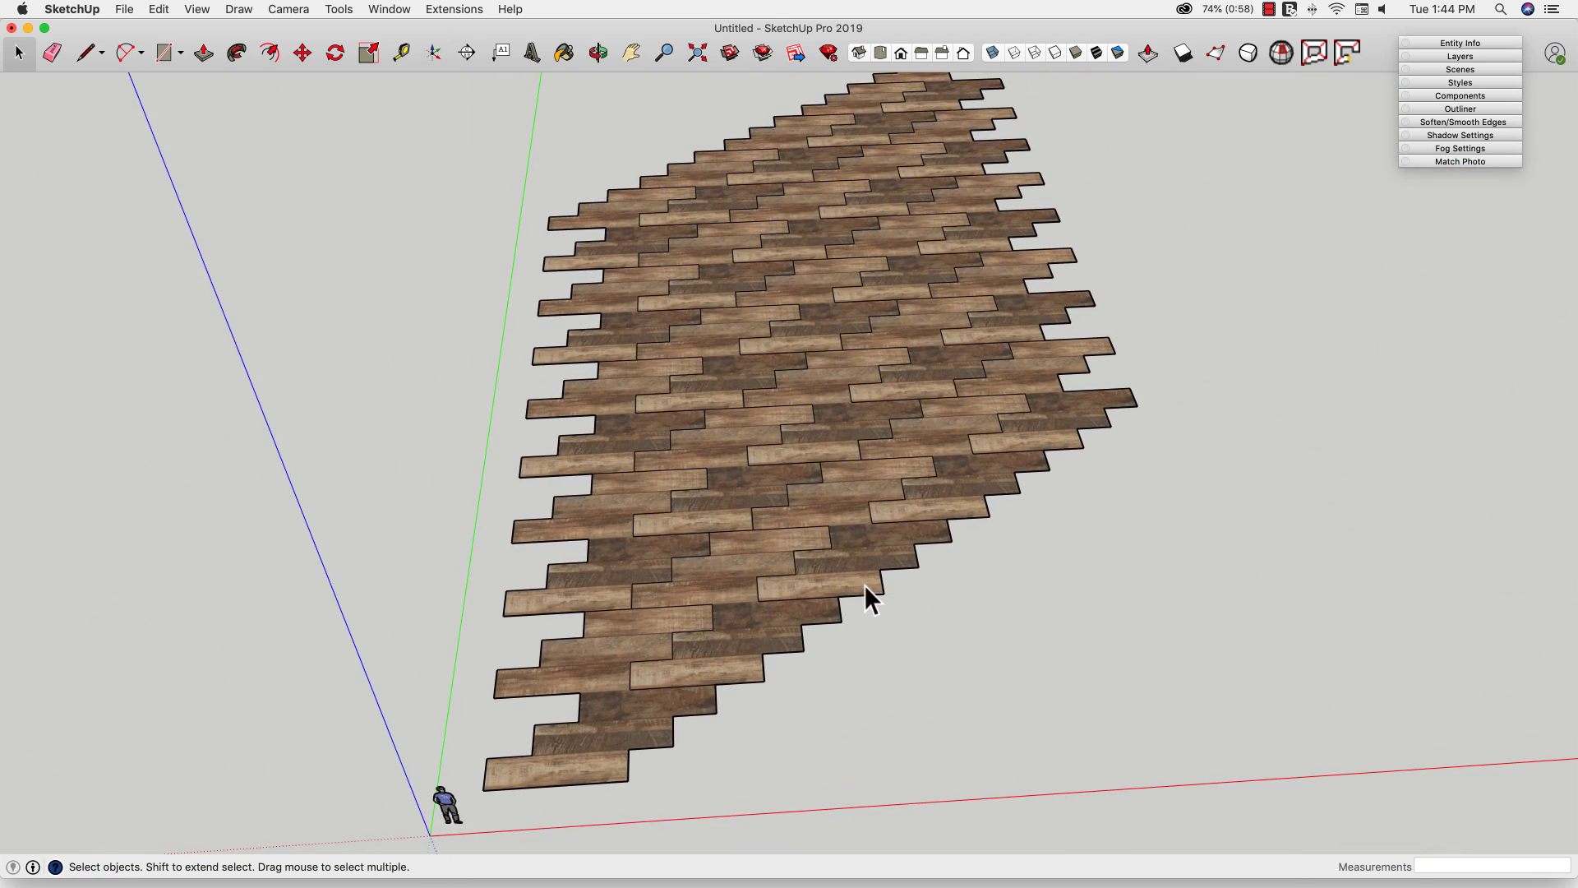
middle_click_drag(865, 584, 846, 564)
key("e")
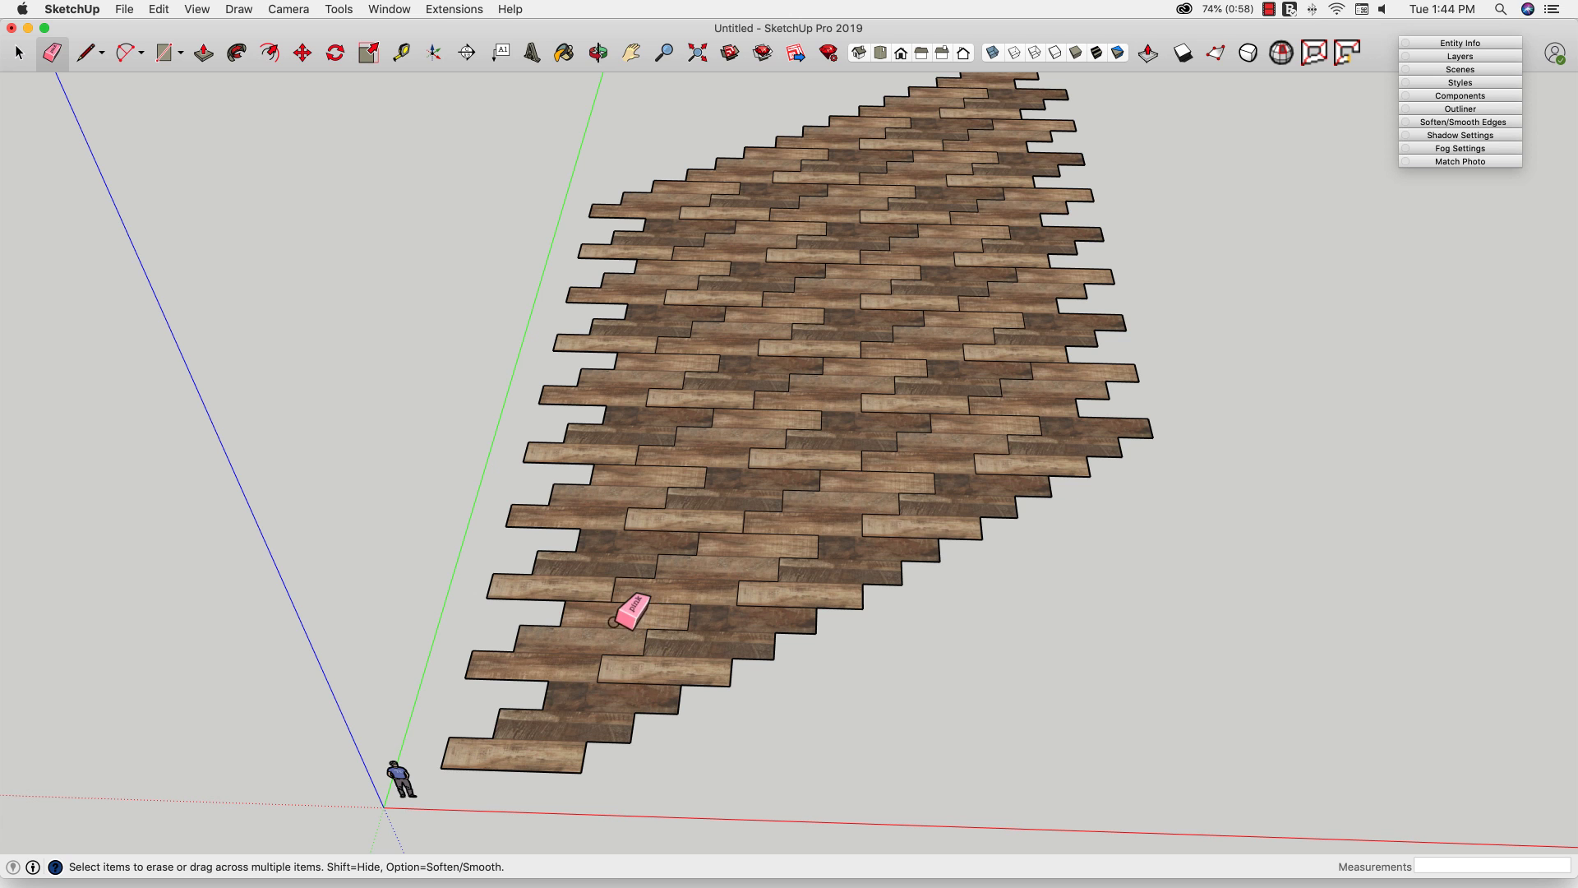
Erase the first zigzag seam edges between plank groups, undoing an accidental plank deletion
scroll(615, 695, "up", 3)
scroll(614, 687, "up", 3)
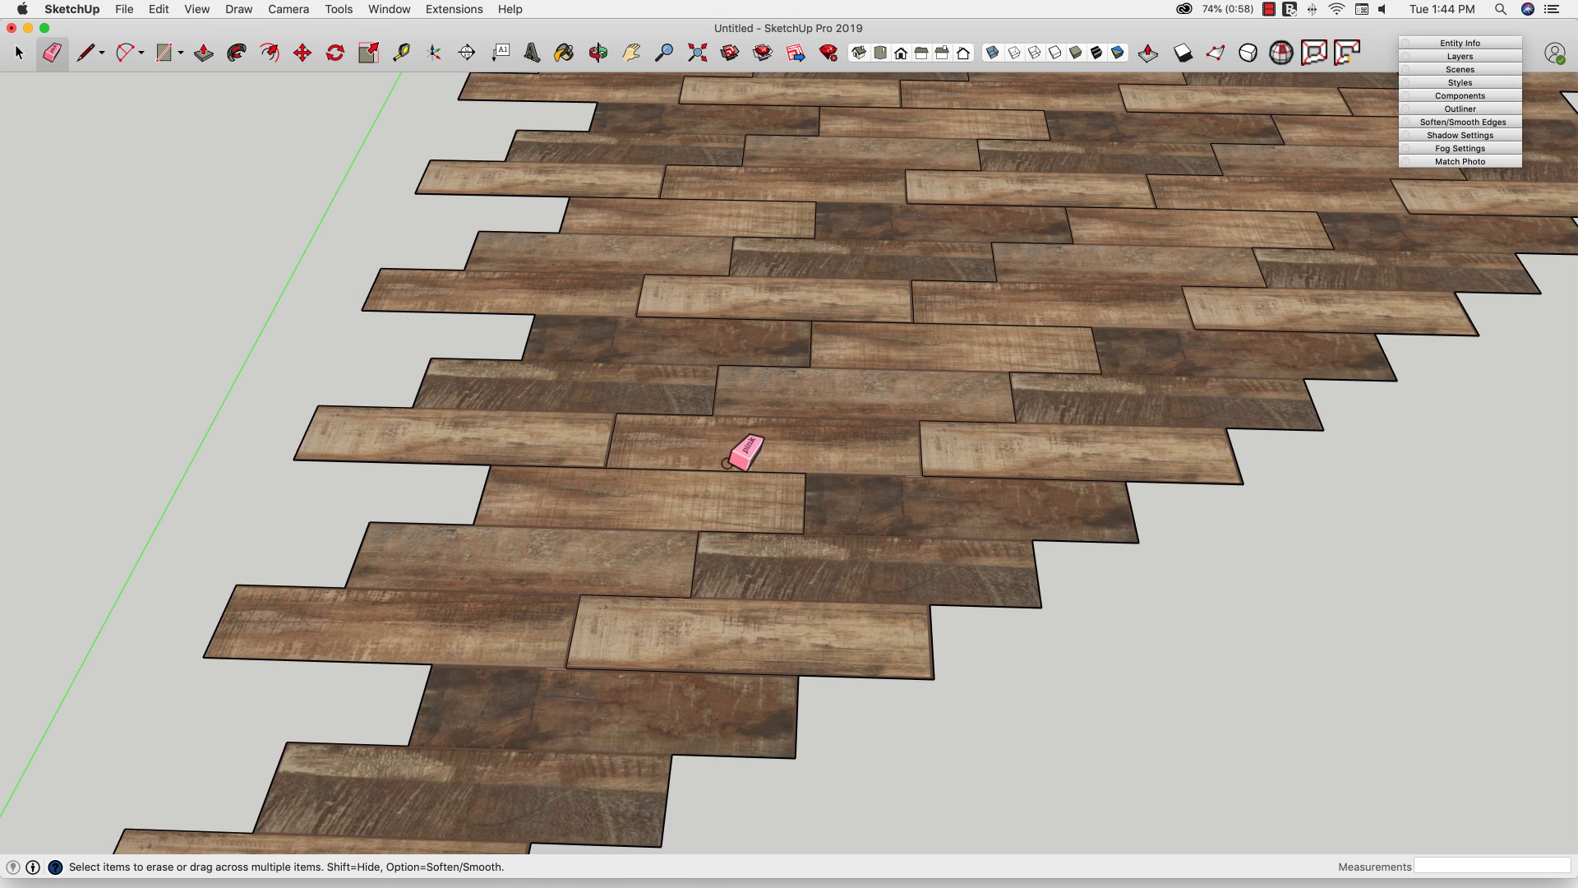
left_click(724, 473)
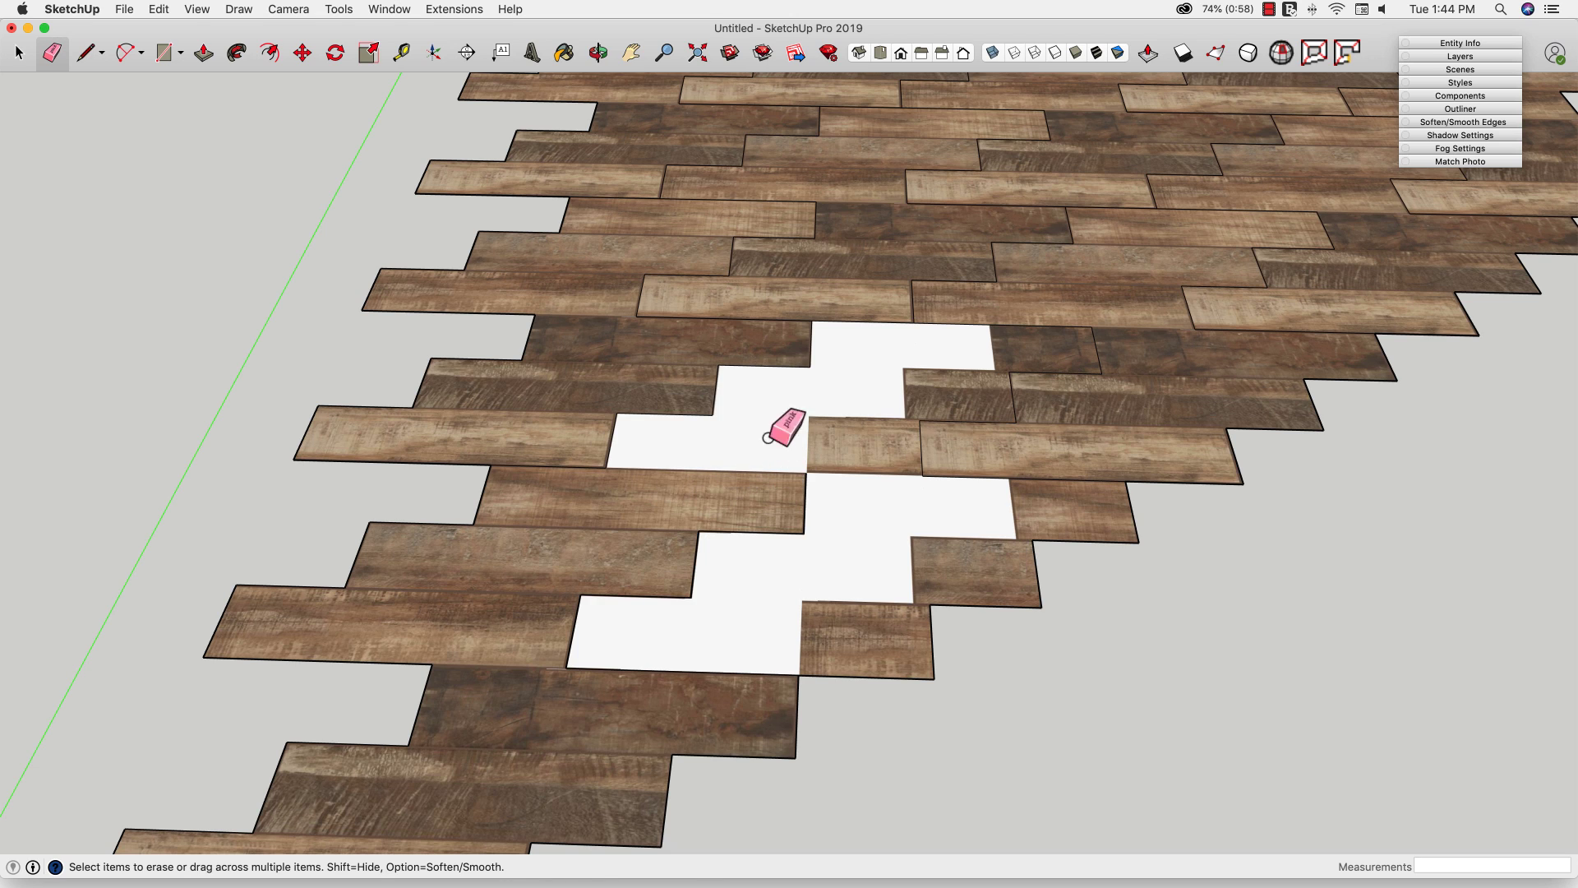
key("super+z")
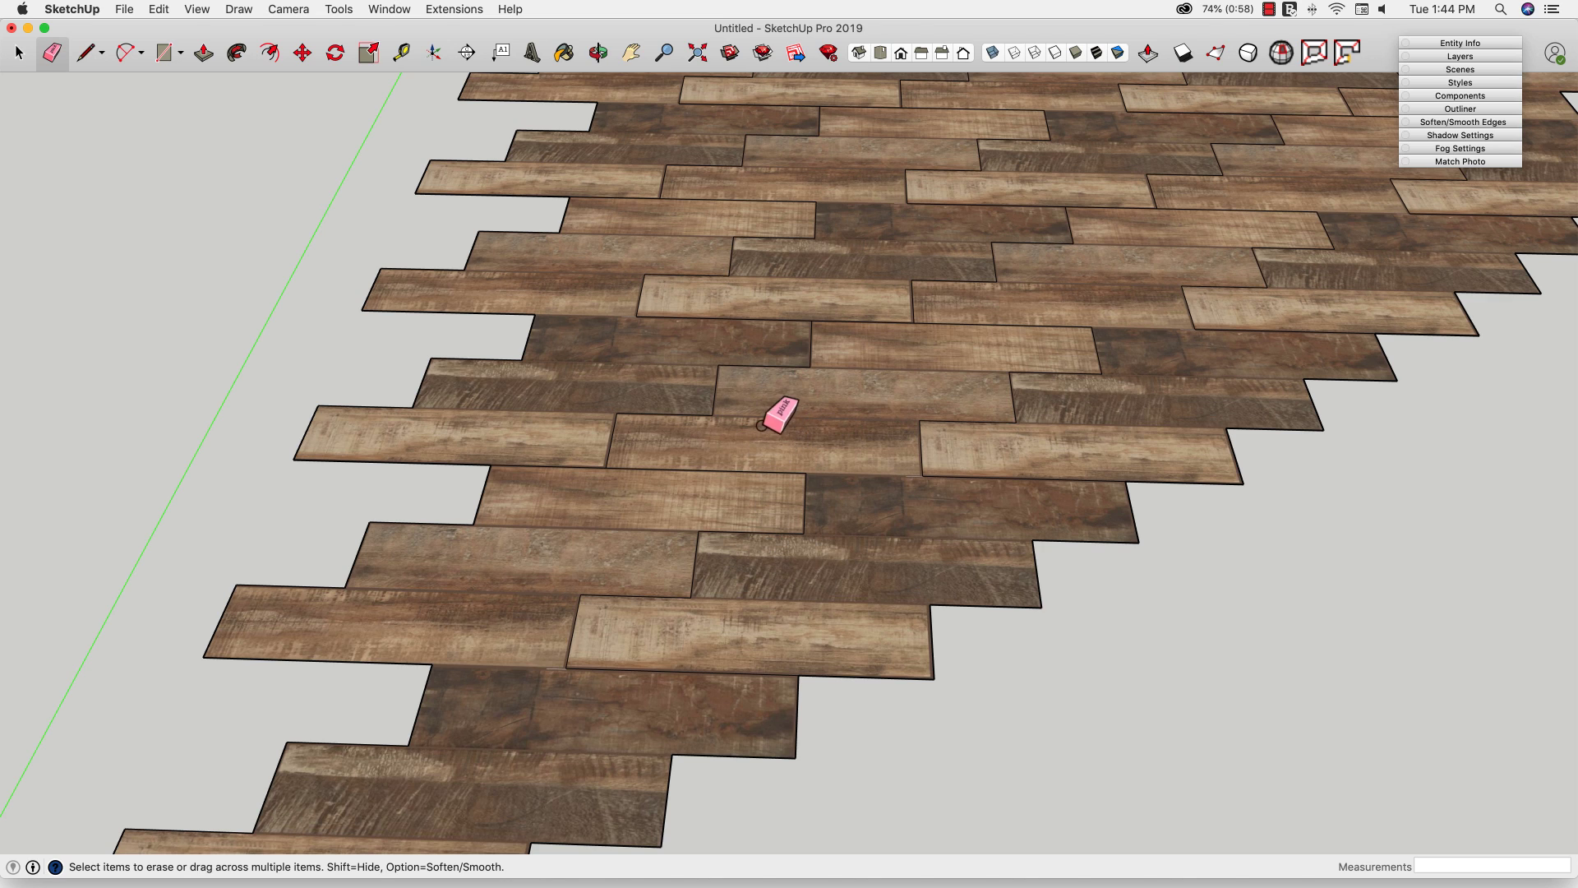
mouse_move(590, 462)
left_mouse_down()
mouse_move(767, 481)
mouse_move(805, 509)
mouse_move(758, 478)
mouse_move(686, 562)
mouse_move(724, 528)
mouse_move(575, 602)
mouse_move(600, 673)
left_mouse_up()
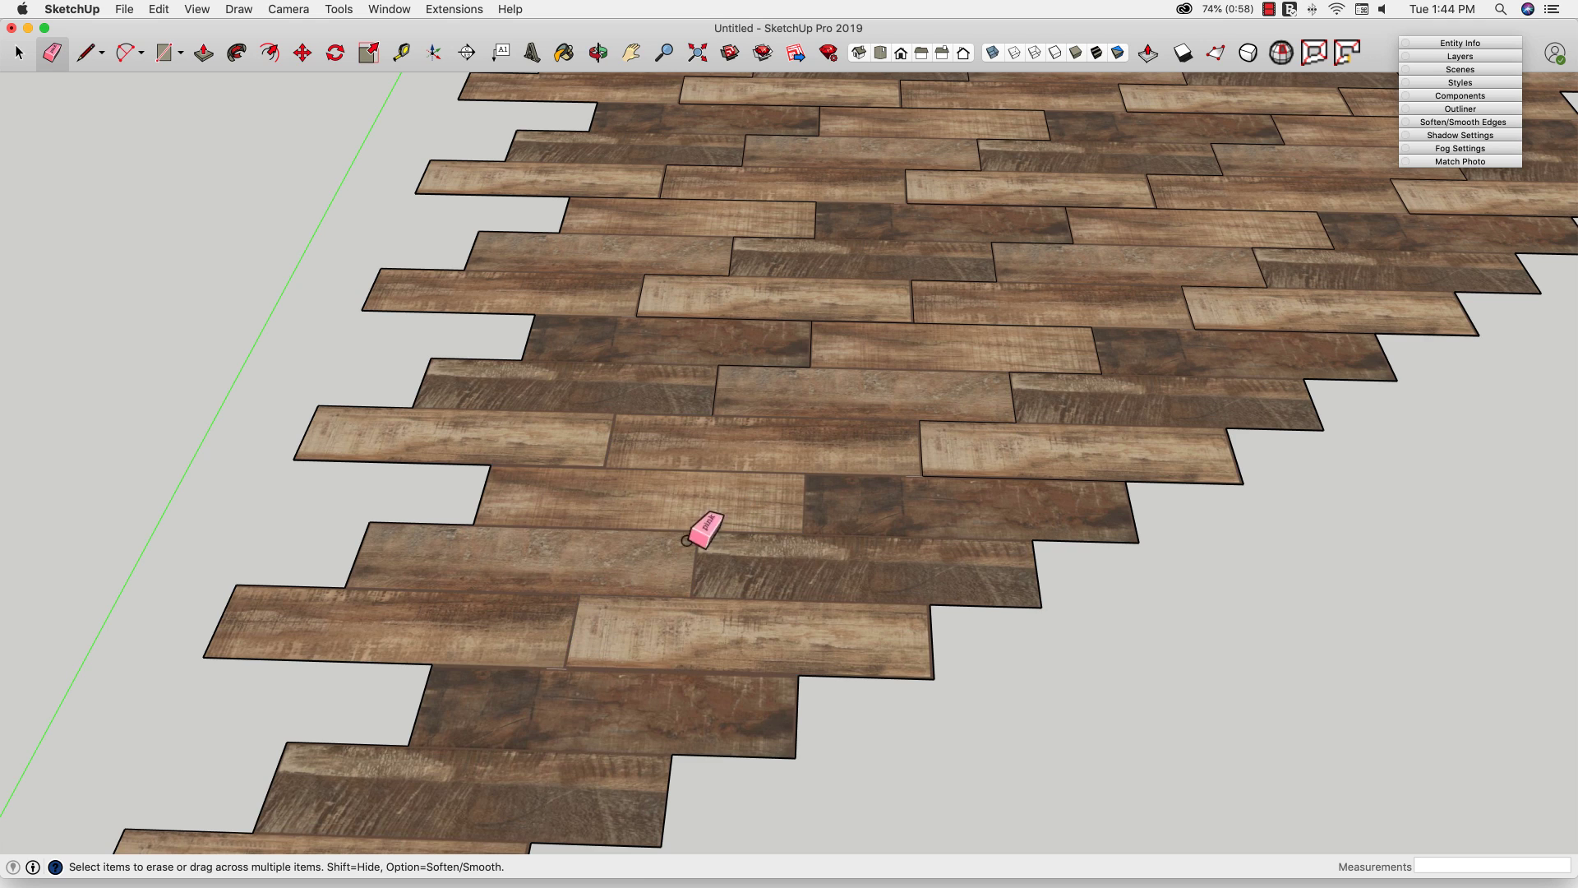
mouse_move(978, 489)
left_mouse_down()
mouse_move(908, 448)
mouse_move(1089, 354)
mouse_move(1003, 326)
mouse_move(844, 334)
left_mouse_up()
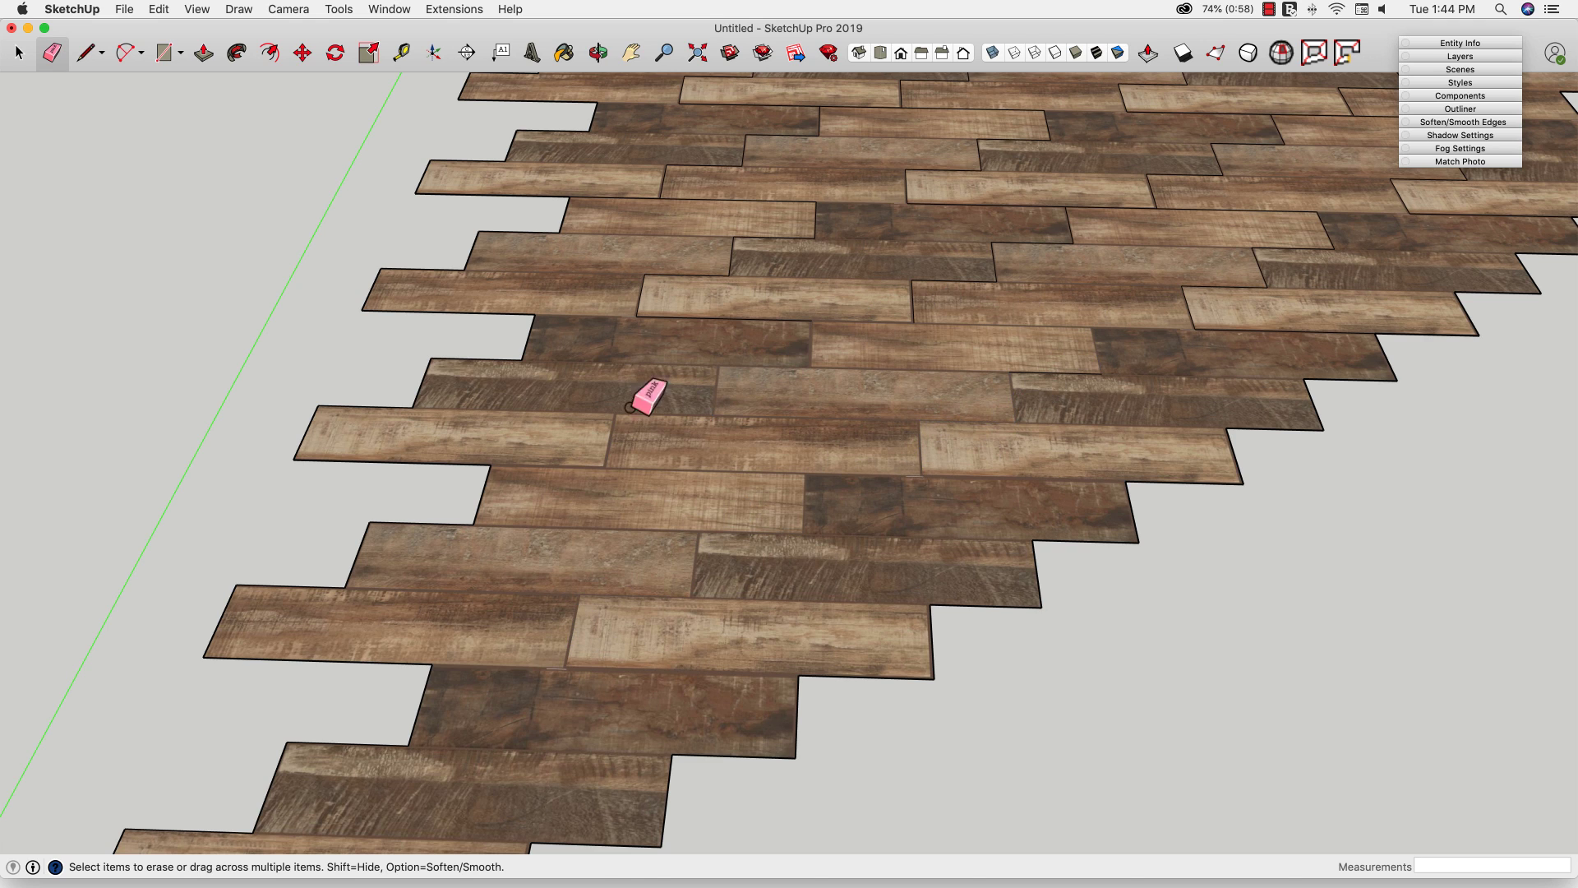
mouse_move(641, 316)
left_mouse_down()
mouse_move(664, 269)
mouse_move(750, 238)
mouse_move(796, 198)
mouse_move(671, 333)
mouse_move(1006, 268)
mouse_move(1077, 215)
mouse_move(913, 197)
mouse_move(988, 150)
mouse_move(984, 182)
mouse_move(1123, 208)
mouse_move(1153, 169)
mouse_move(1183, 221)
mouse_move(1330, 245)
mouse_move(1187, 310)
mouse_move(1219, 340)
mouse_move(1077, 372)
left_mouse_up()
Erase the remaining seam edges along the left and upper rows, then select the whole floor
scroll(1155, 535, "down", 8)
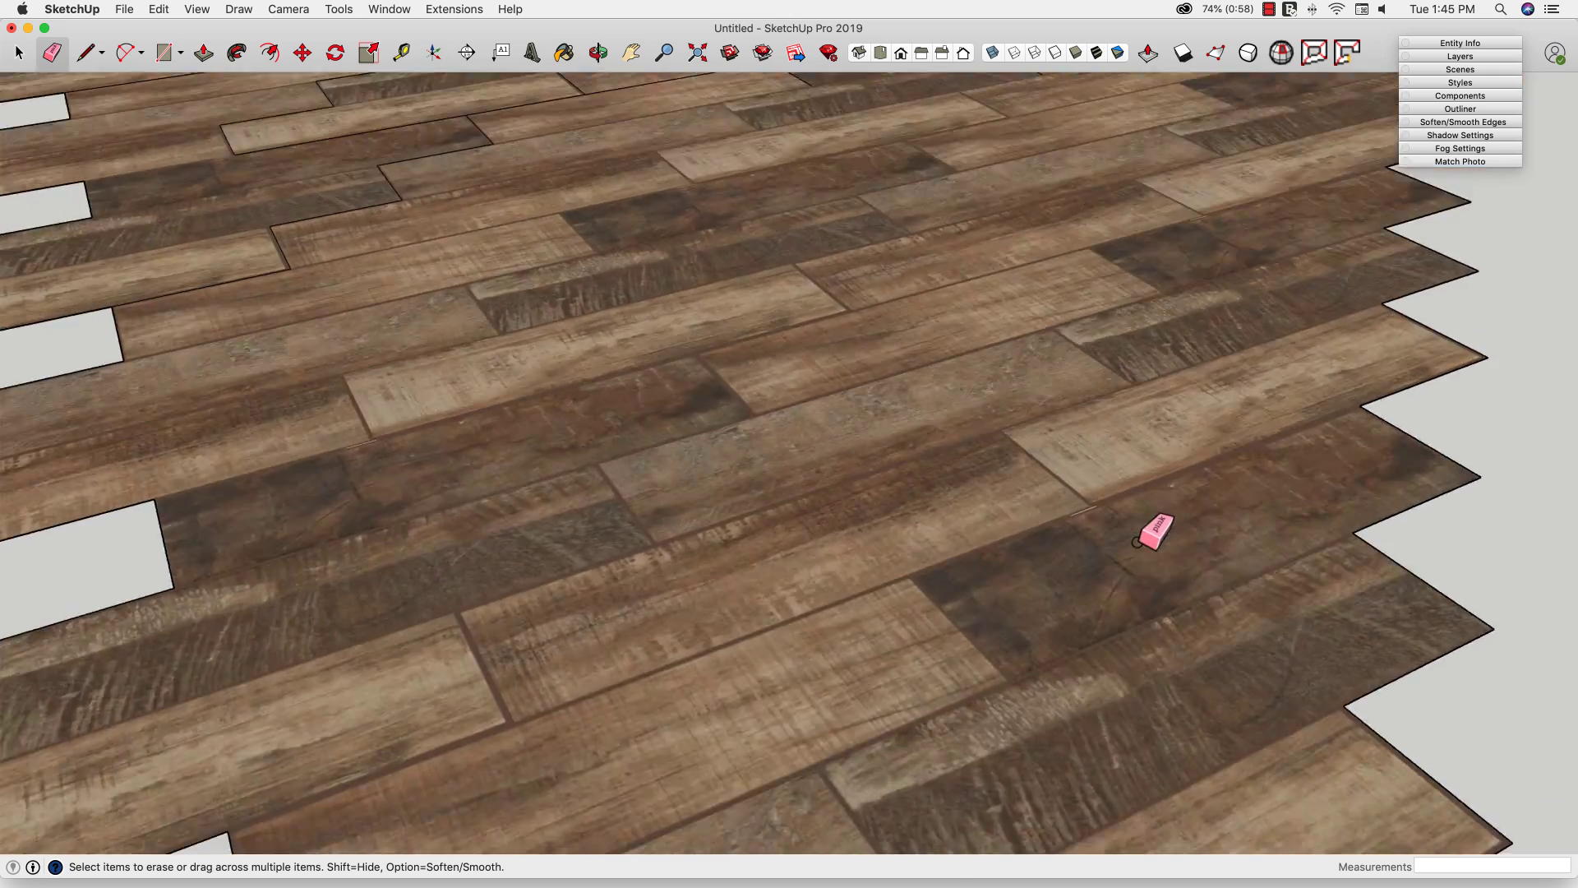
mouse_move(1091, 447)
middle_mouse_down()
mouse_move(898, 617)
mouse_move(983, 557)
middle_mouse_up()
mouse_move(970, 567)
left_mouse_down()
mouse_move(913, 498)
mouse_move(943, 445)
mouse_move(1003, 419)
mouse_move(1004, 475)
mouse_move(1082, 401)
mouse_move(932, 392)
mouse_move(834, 463)
mouse_move(669, 408)
mouse_move(956, 352)
mouse_move(1105, 352)
mouse_move(901, 315)
mouse_move(699, 350)
left_mouse_up()
left_click_drag(724, 320, 808, 283)
mouse_move(1135, 211)
left_mouse_down()
mouse_move(1025, 257)
mouse_move(914, 274)
mouse_move(857, 221)
mouse_move(1183, 158)
left_mouse_up()
key("space")
mouse_move(1321, 370)
middle_mouse_down()
mouse_move(1268, 447)
mouse_move(1444, 521)
middle_mouse_up()
key("super+a")
right_click(1005, 423)
key("Escape")
key("e")
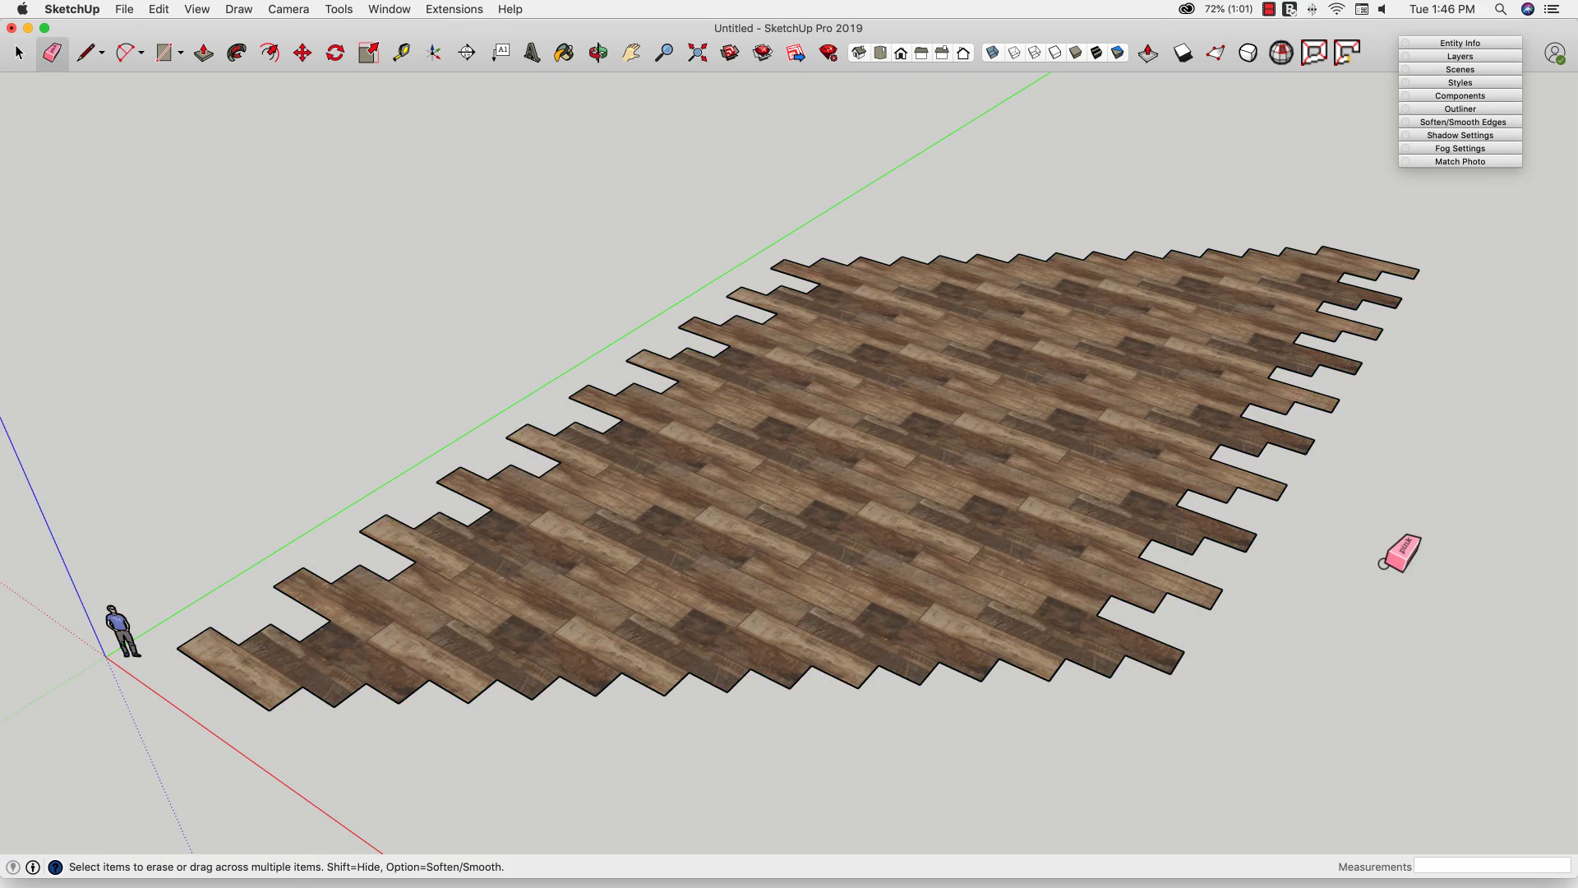